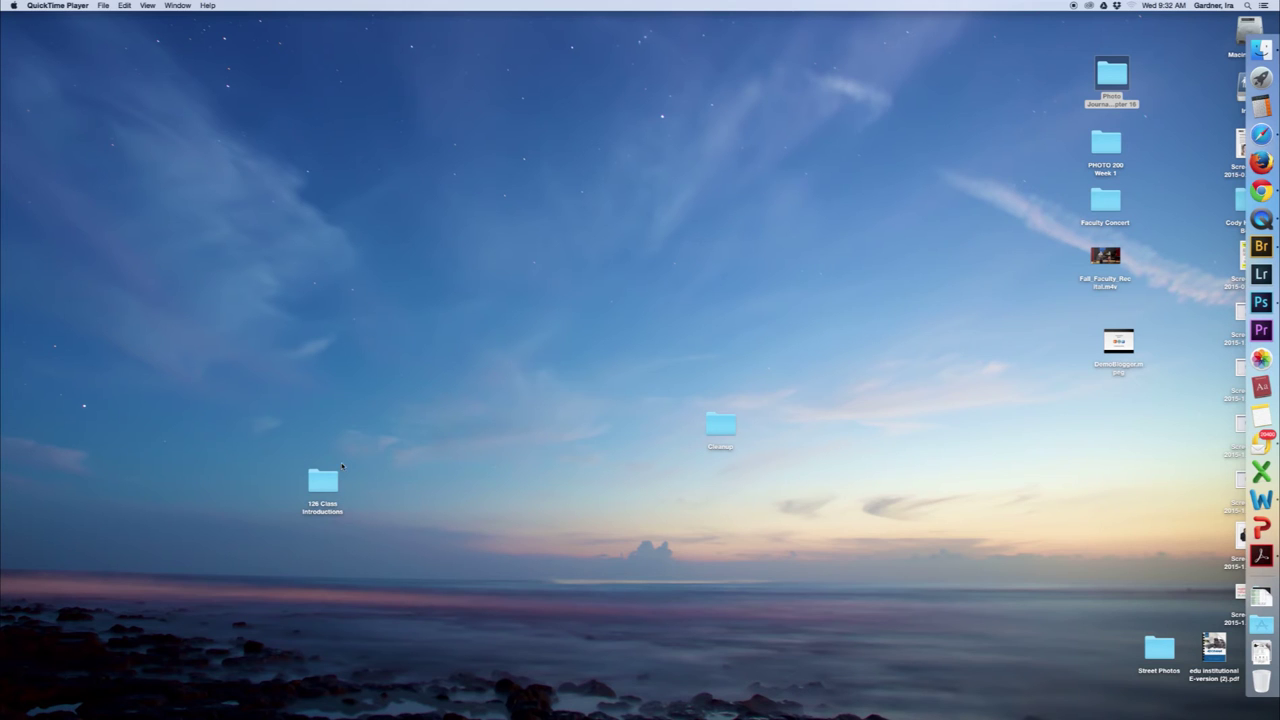
Open the 126 Class Introductions folder on the desktop
{"action": "left_click", "coordinate": [327, 482]}
{"action": "double_click", "coordinate": [327, 482]}
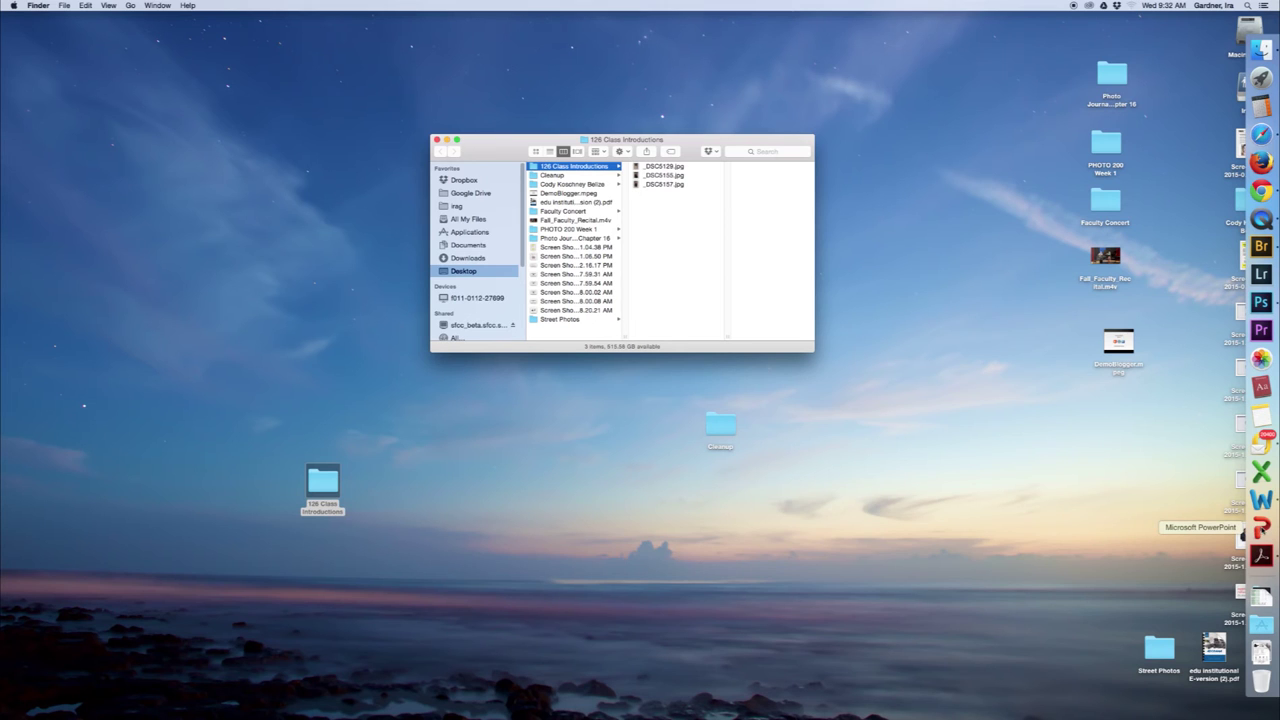
Switch to PowerPoint and create a new blank presentation
{"action": "left_click", "coordinate": [1243, 534]}
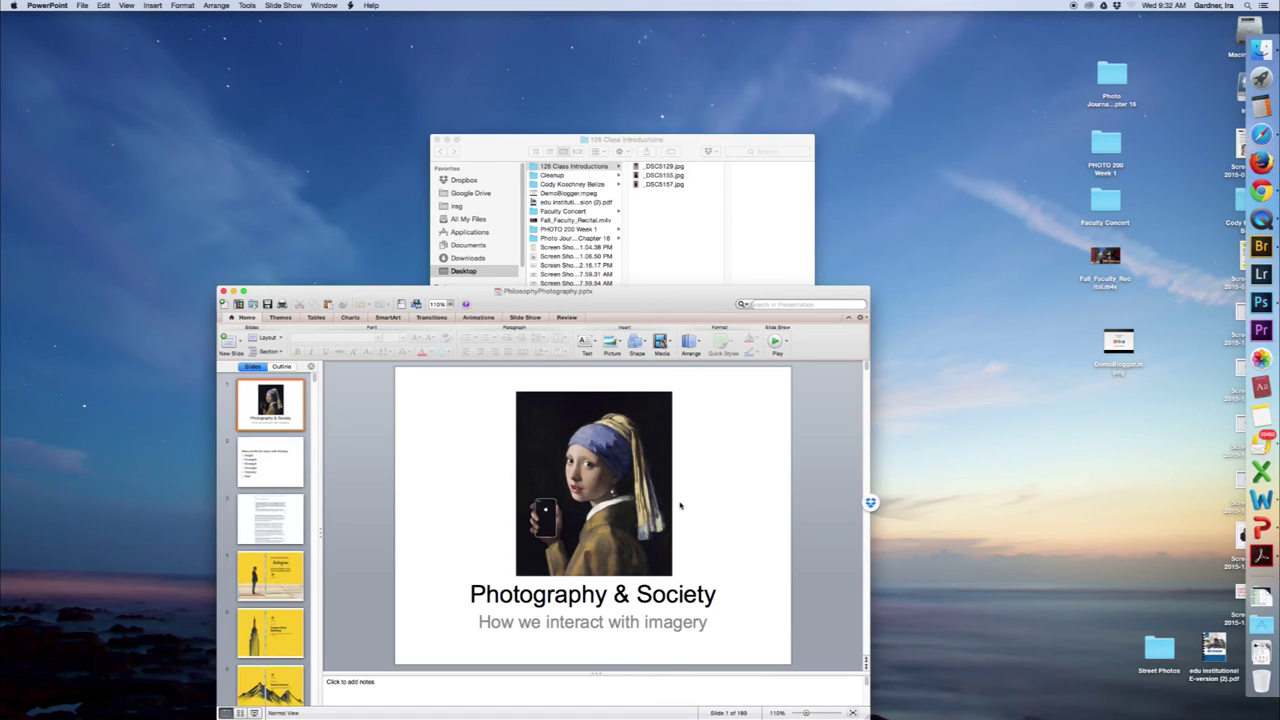
{"action": "left_click", "coordinate": [84, 6]}
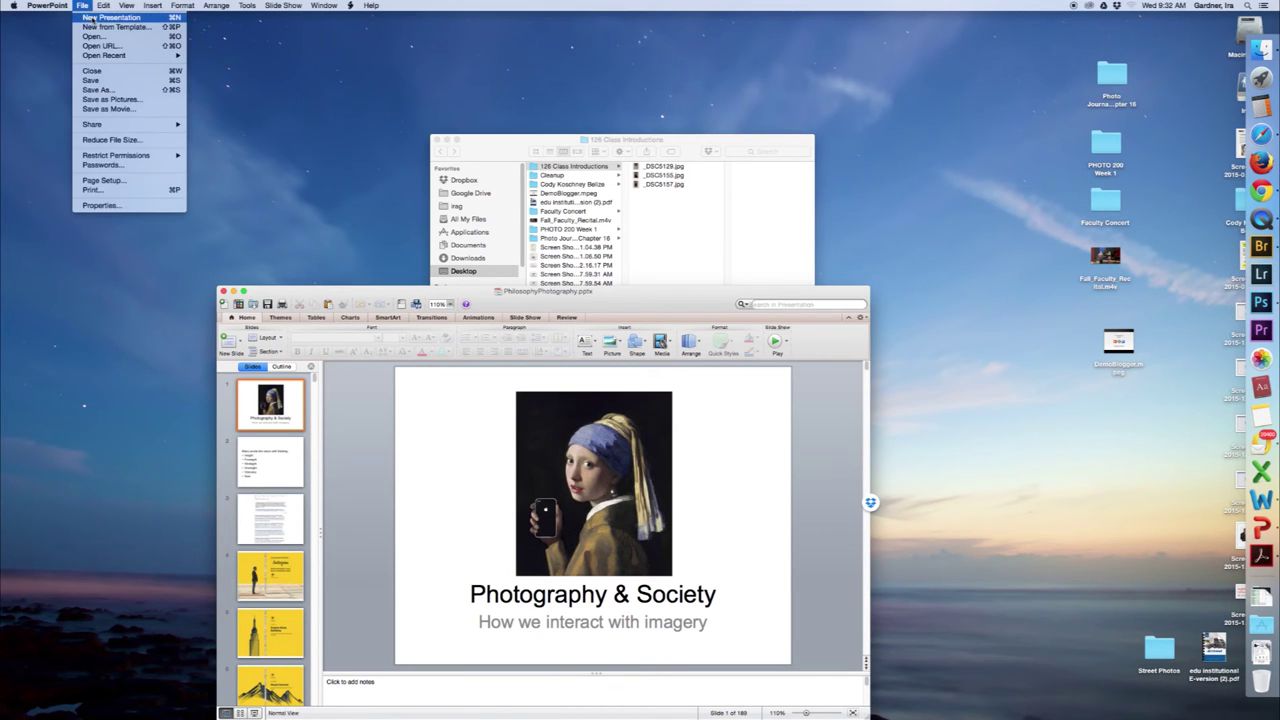
{"action": "left_click", "coordinate": [92, 18]}
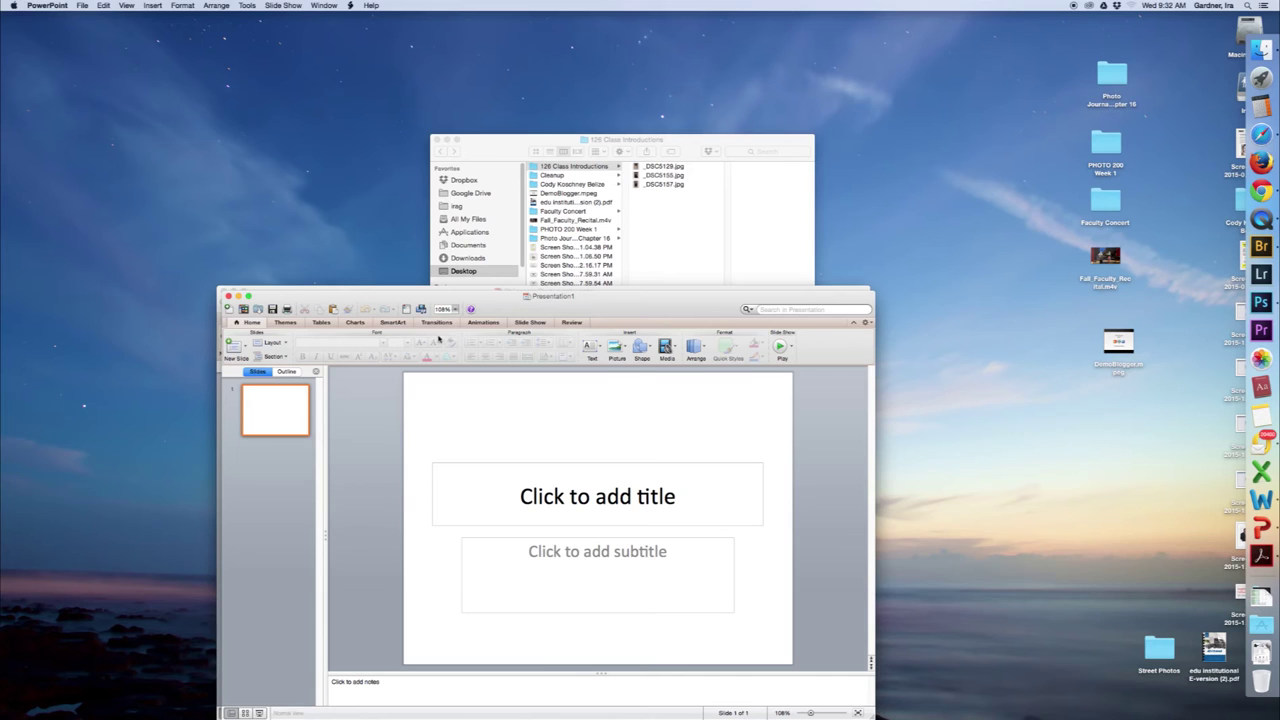
Enter "Class Introduction" as the title of the first slide and the presenter's full name as its subtitle
{"action": "left_click", "coordinate": [558, 500]}
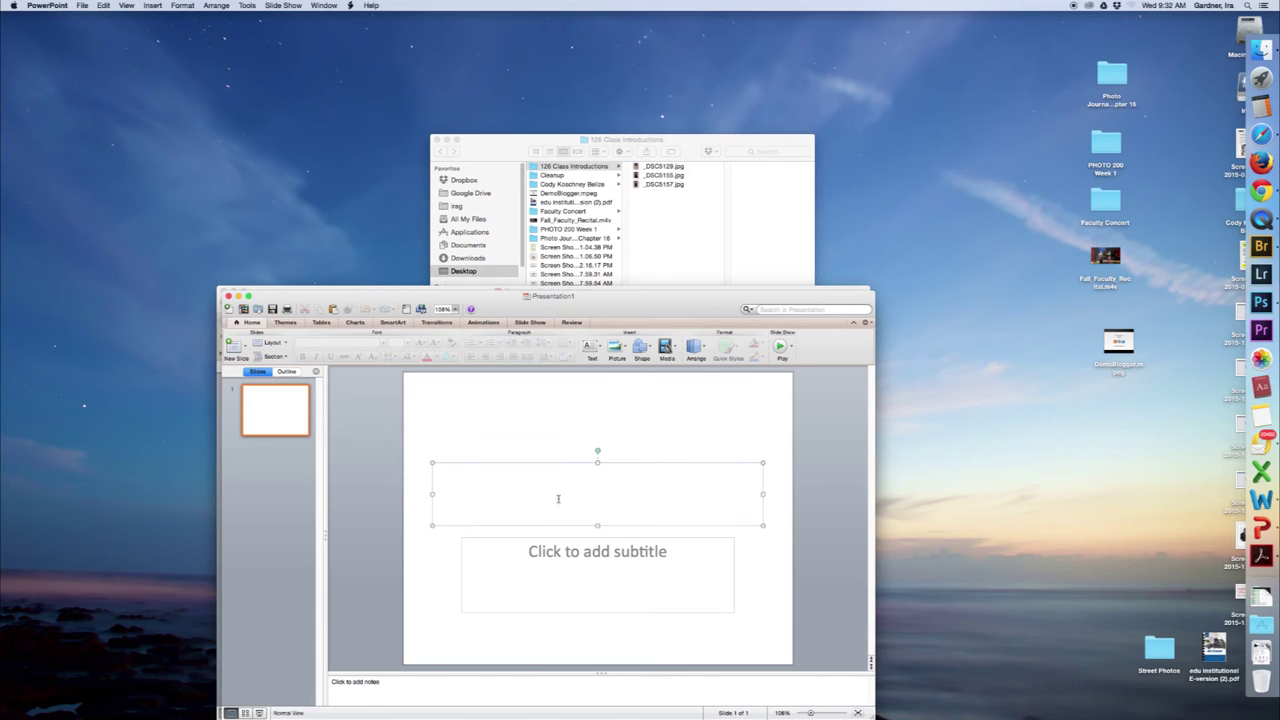
{"action": "type", "text": "Class Introduction"}
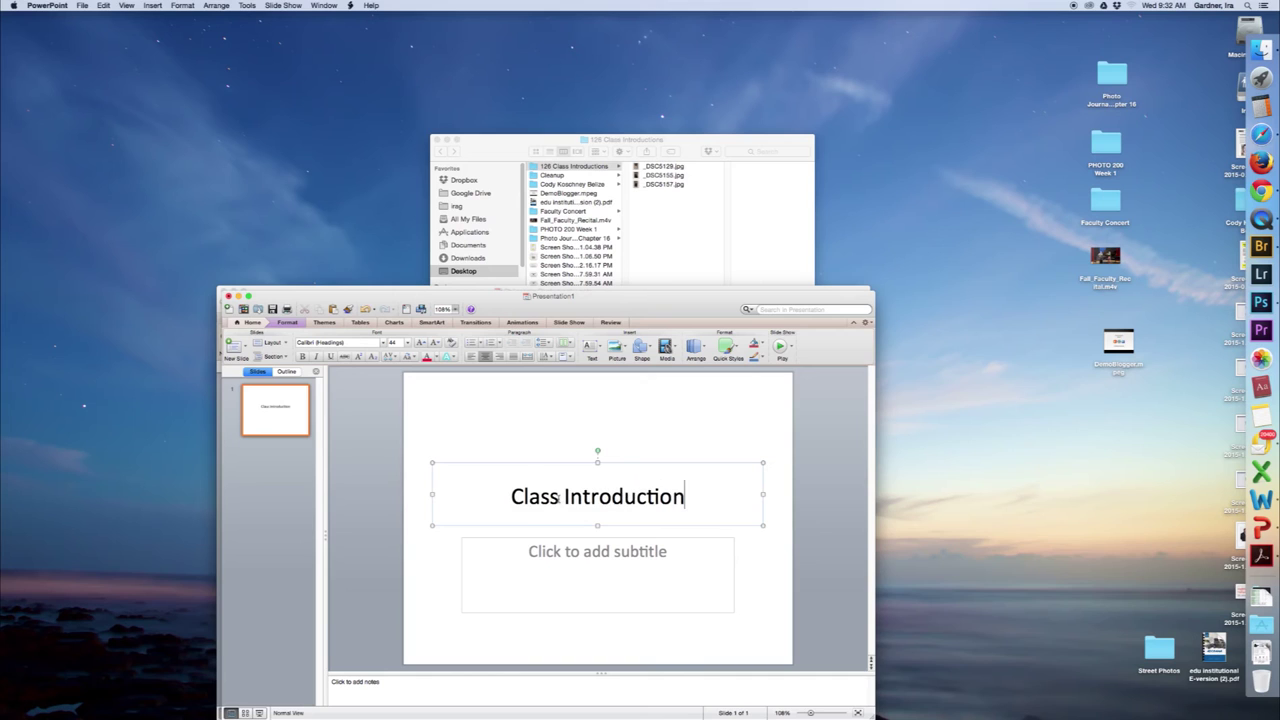
{"action": "left_click", "coordinate": [581, 553]}
{"action": "type", "text": "Ira Gardner"}
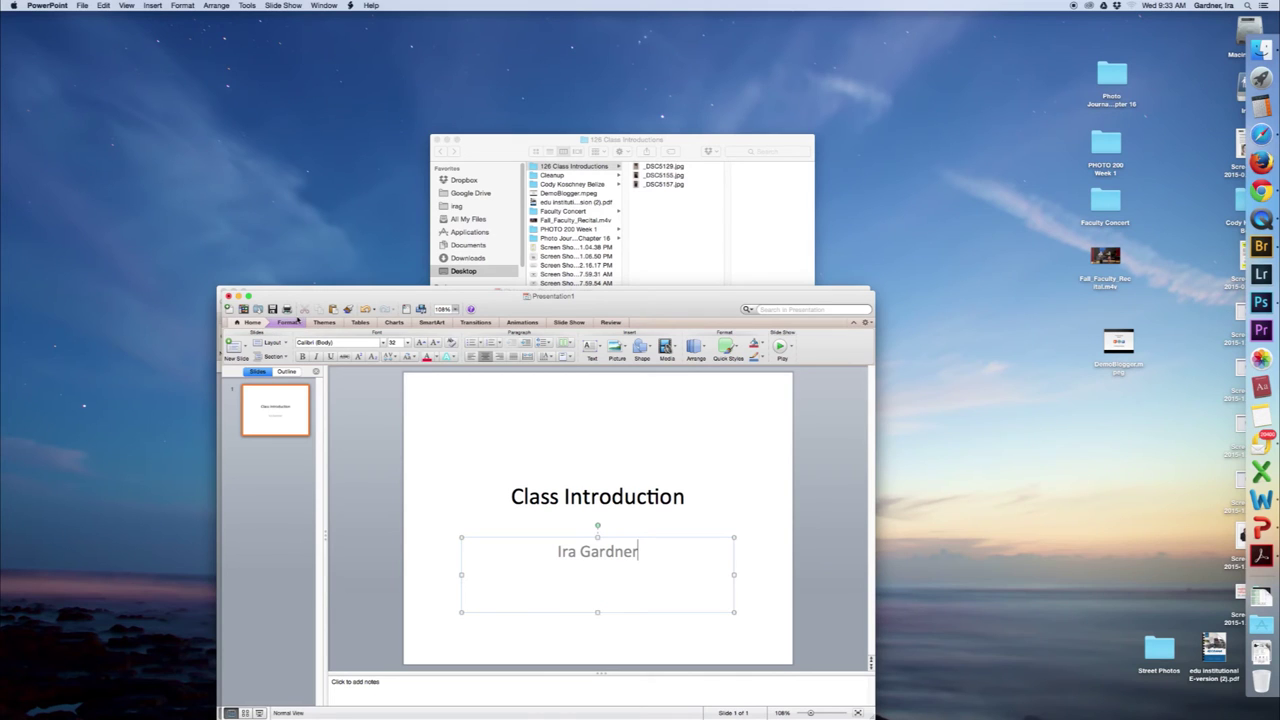
Add a second slide with the Title Only layout and enter the presenter's full name as its title
{"action": "left_click", "coordinate": [246, 351]}
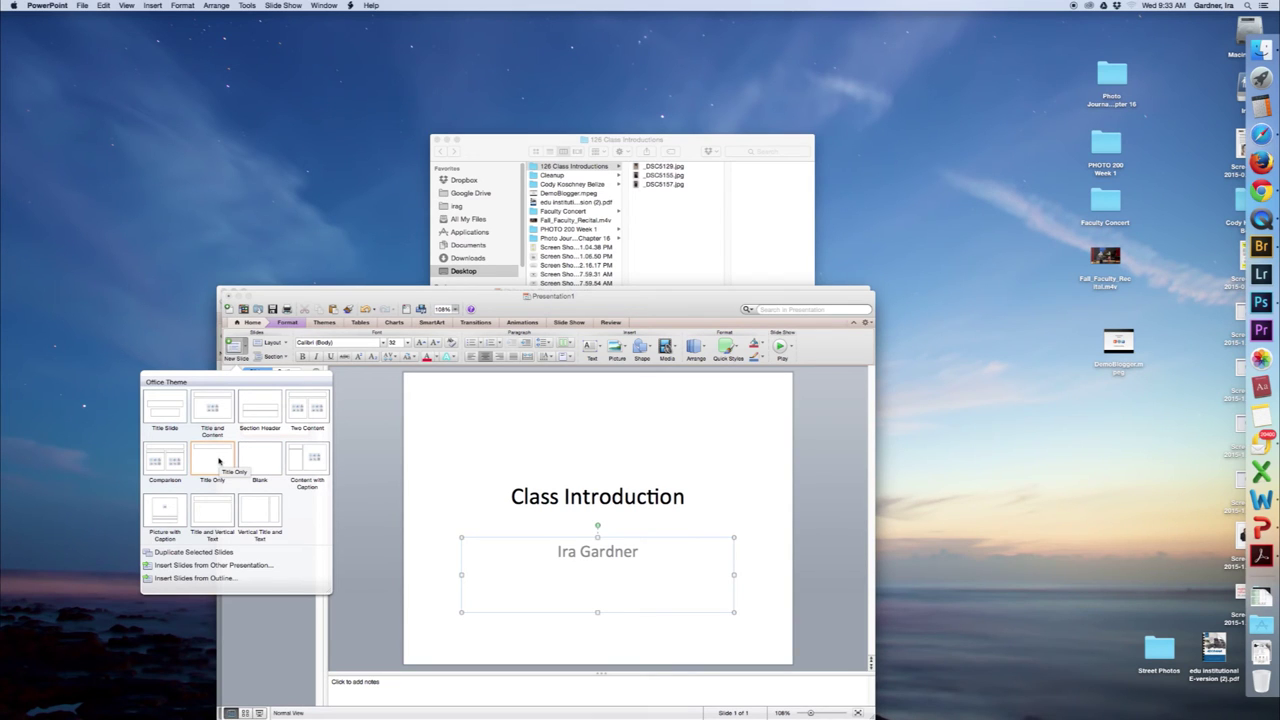
{"action": "left_click", "coordinate": [219, 460]}
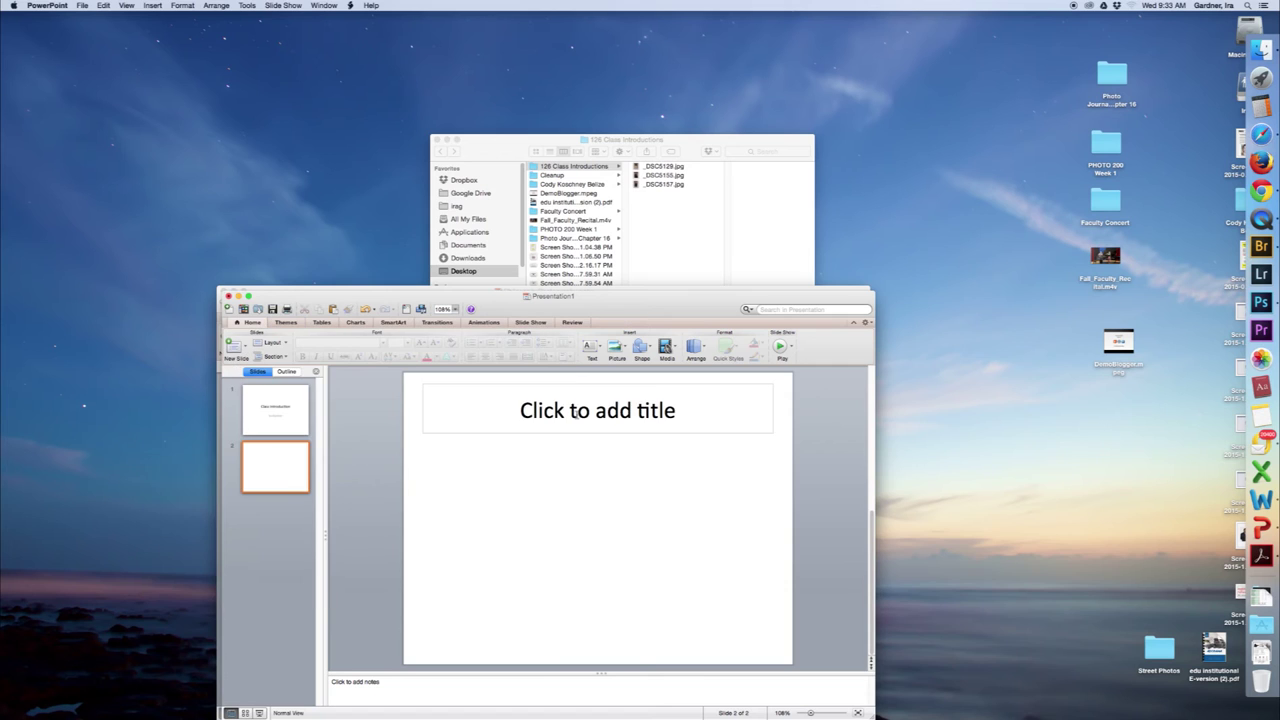
{"action": "left_click", "coordinate": [576, 411]}
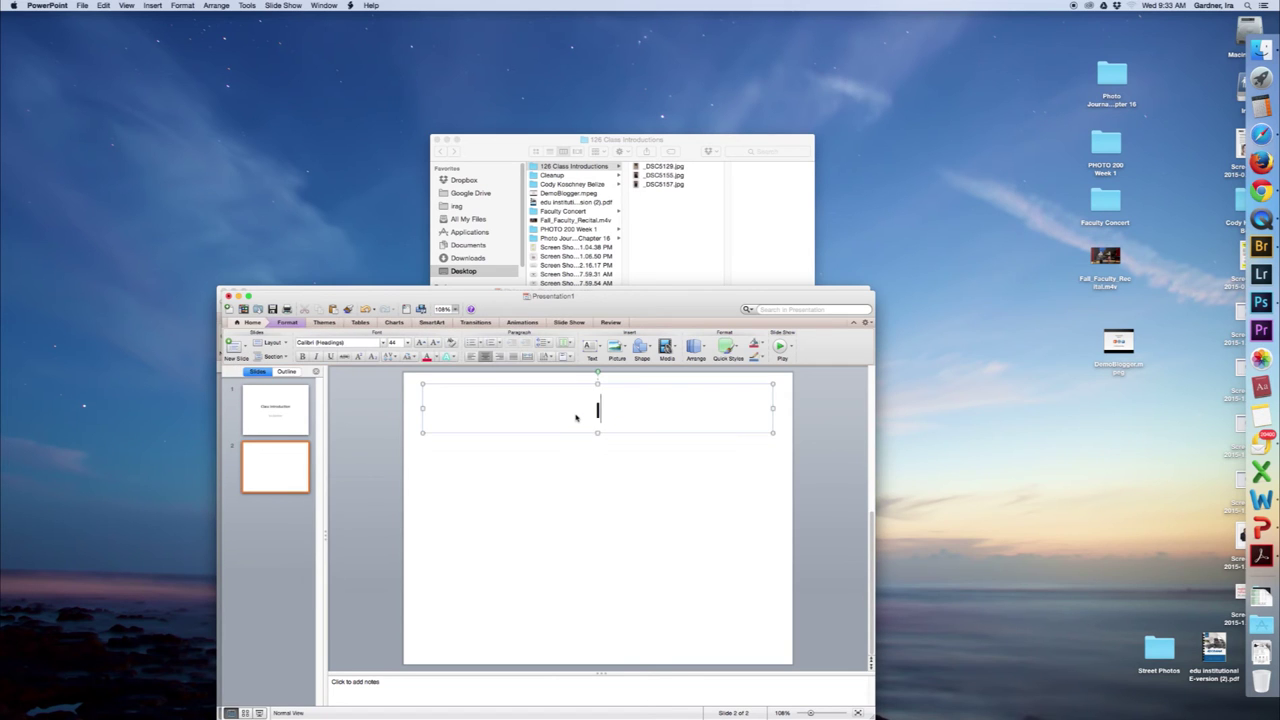
{"action": "type", "text": "Ira Gardner"}
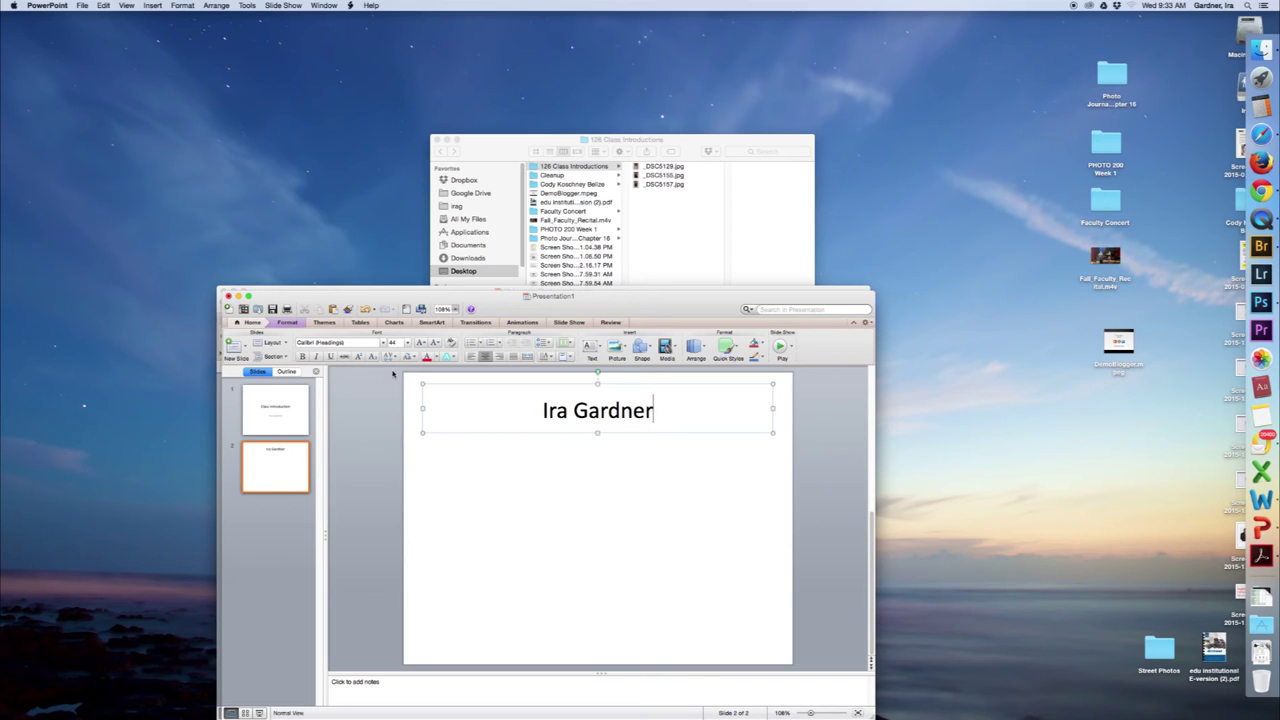
Move the new presentation's window higher on the screen and close the PhilosophyPhotography.pptx presentation
{"action": "left_click", "coordinate": [617, 348]}
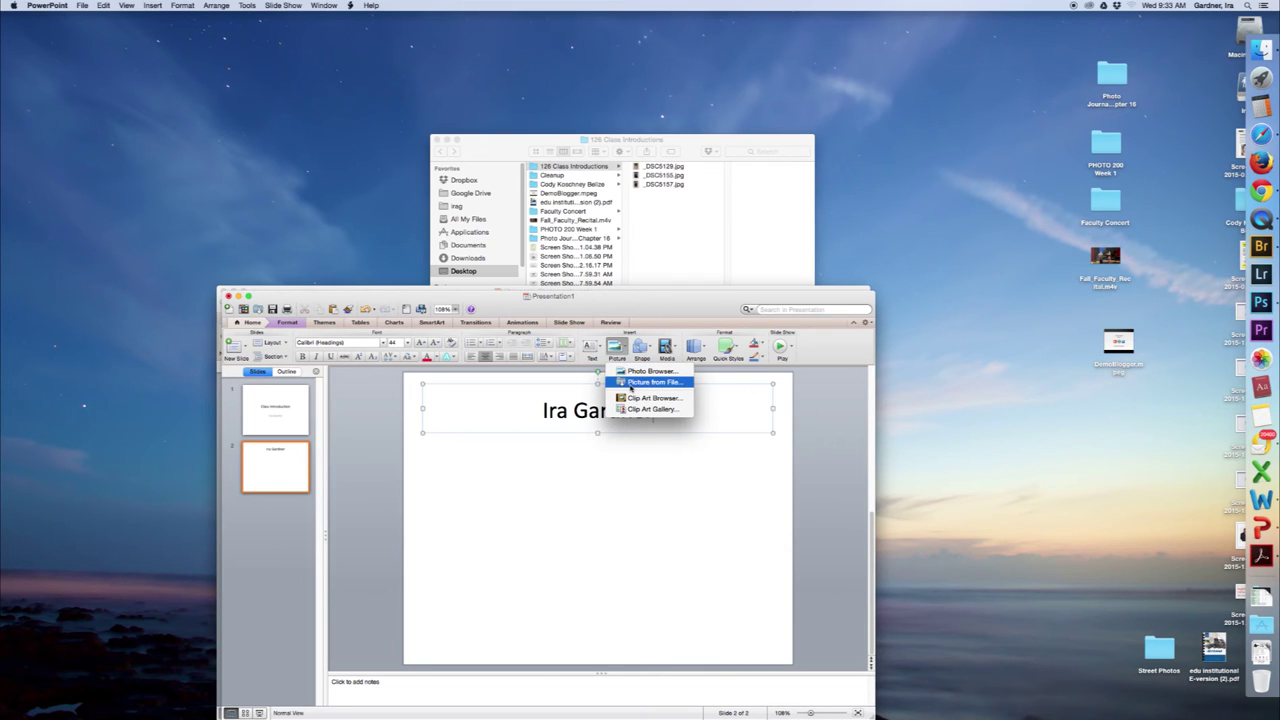
{"action": "left_click", "coordinate": [631, 385]}
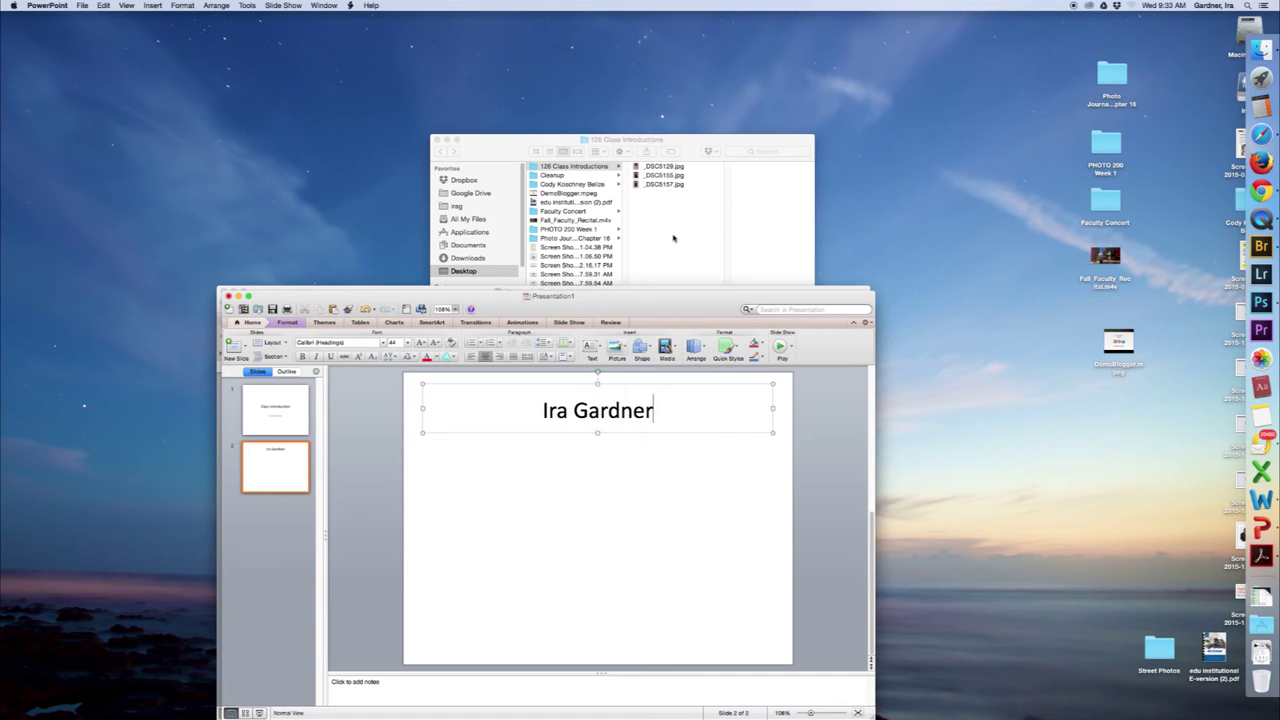
{"action": "left_click_drag", "start_coordinate": [500, 296], "coordinate": [523, 126]}
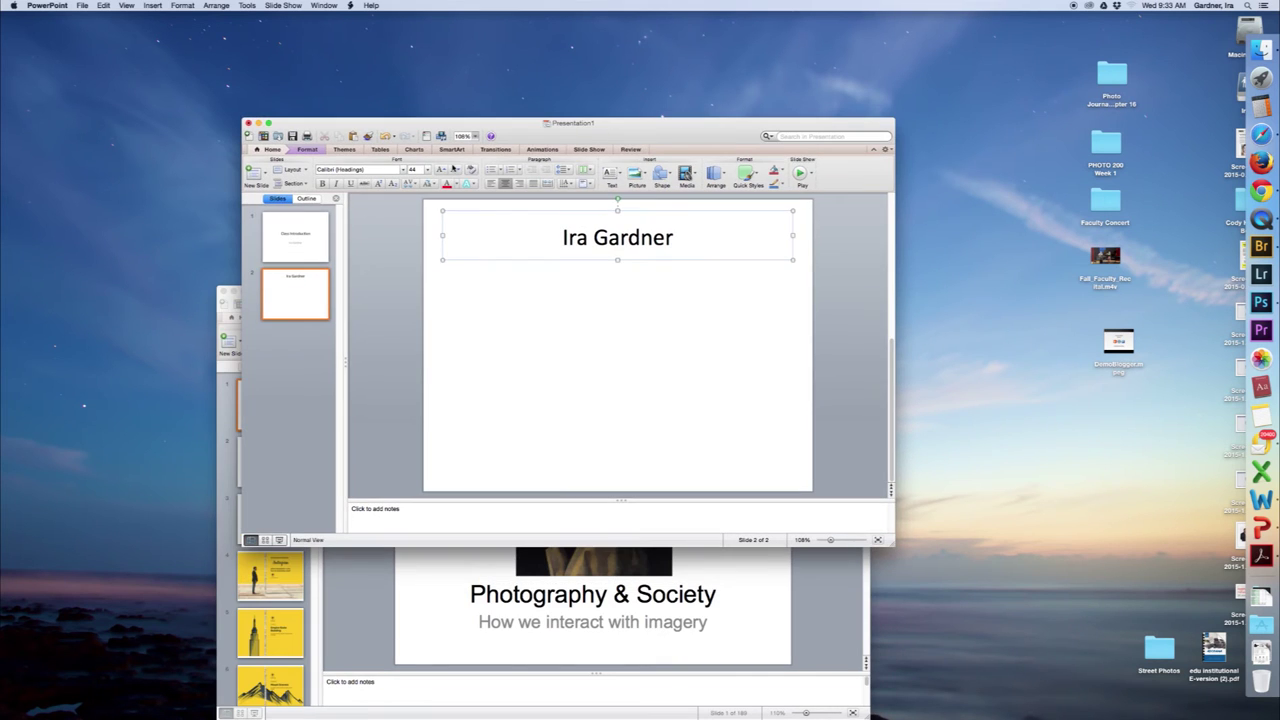
{"action": "left_click", "coordinate": [228, 420]}
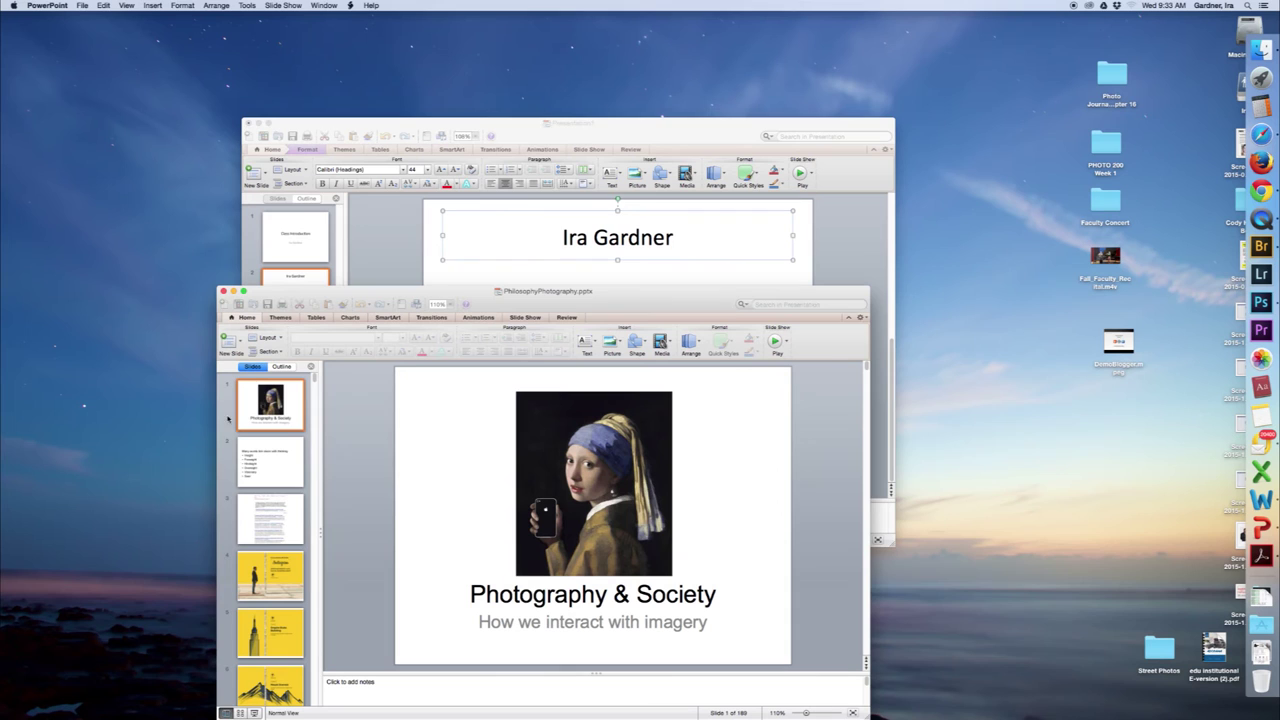
{"action": "left_click", "coordinate": [224, 292]}
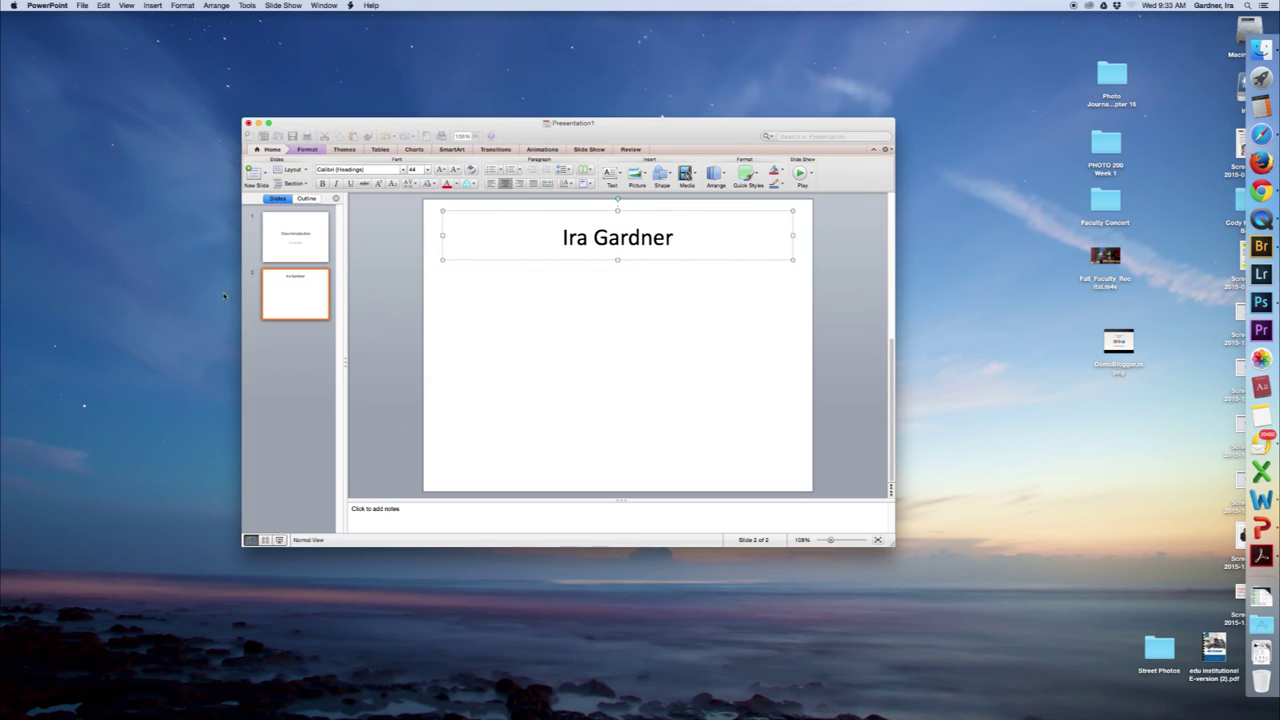
Insert the picture file _DSC5129.jpg from the desktop folder 126 Class Introductions on slide 2
{"action": "left_click", "coordinate": [636, 177]}
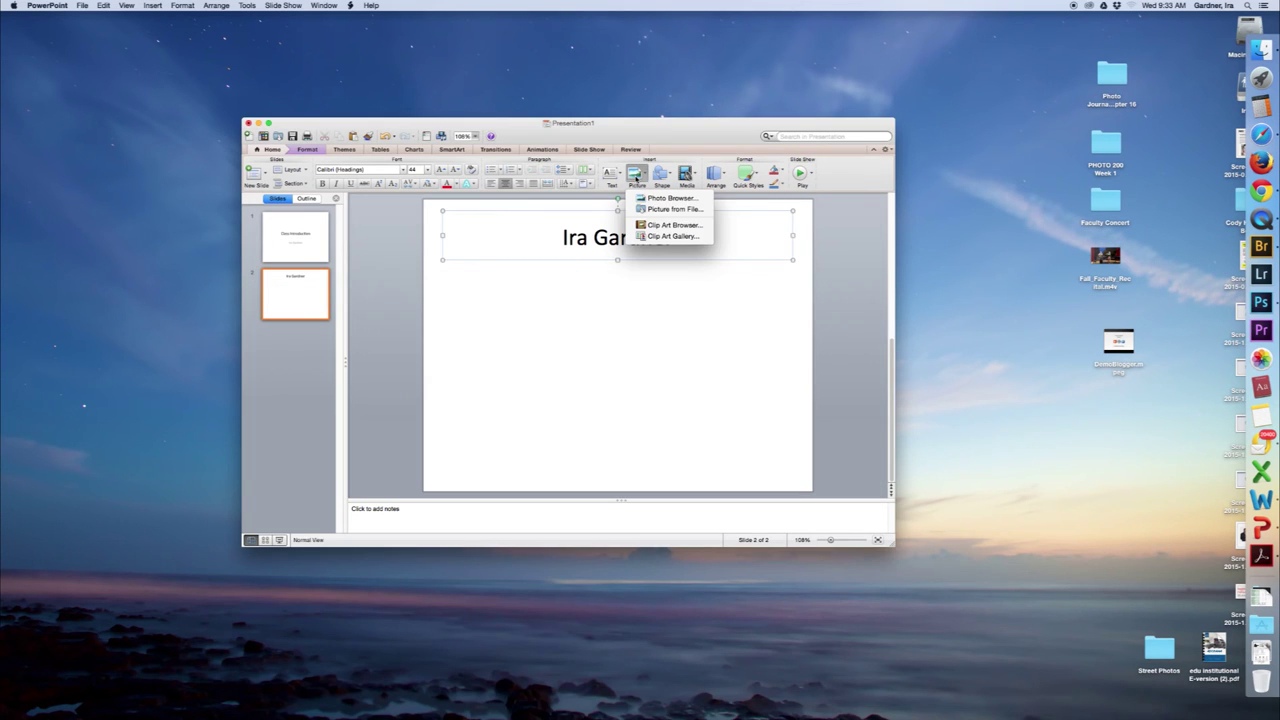
{"action": "left_click", "coordinate": [651, 210]}
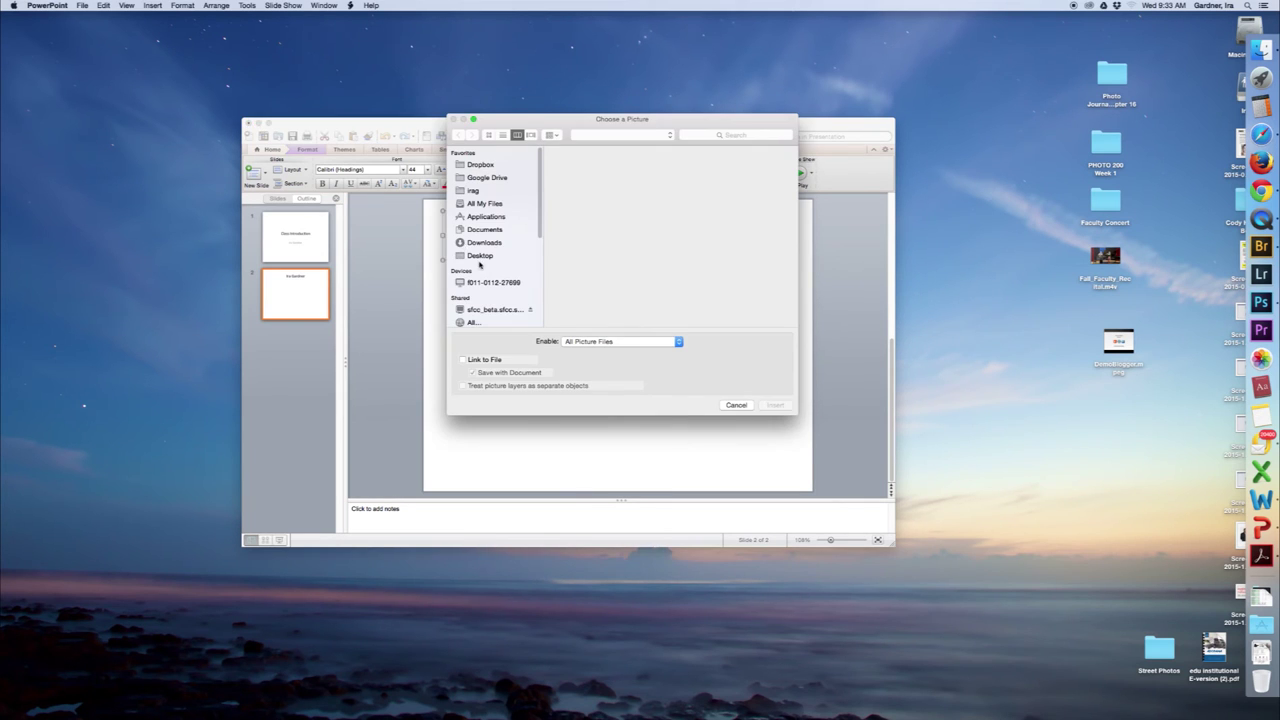
{"action": "left_click", "coordinate": [481, 256]}
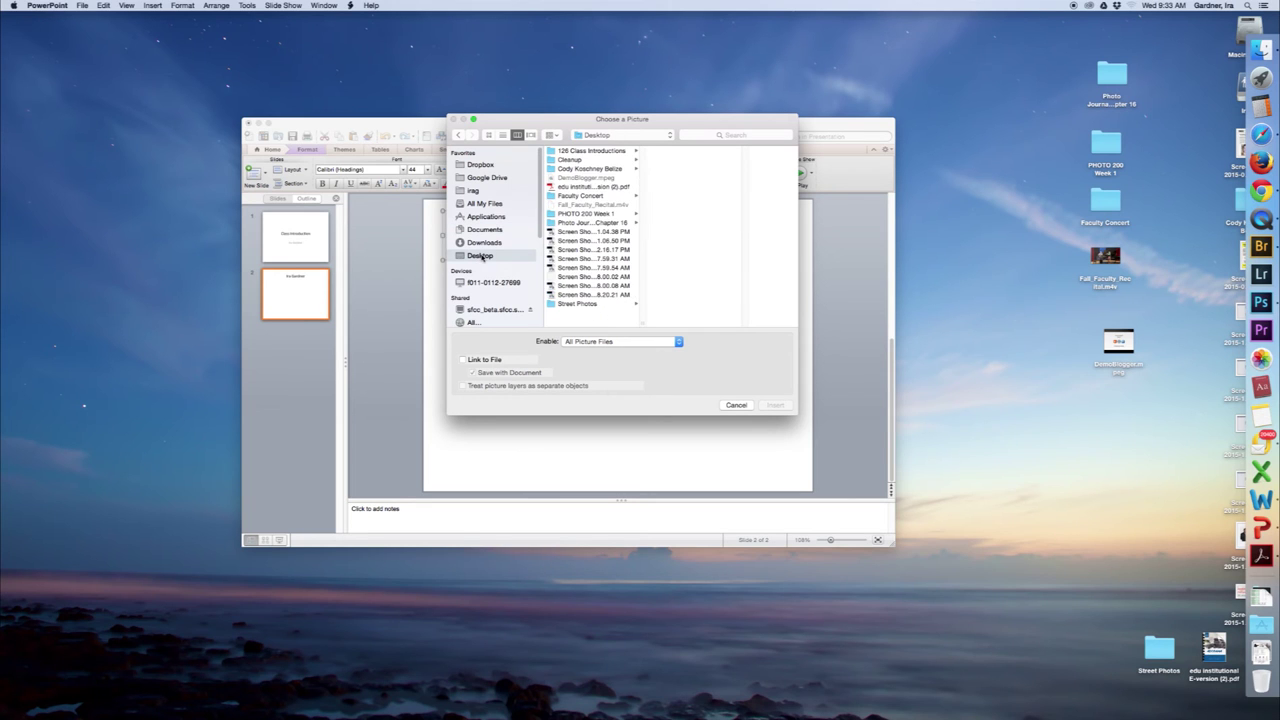
{"action": "left_click", "coordinate": [600, 151]}
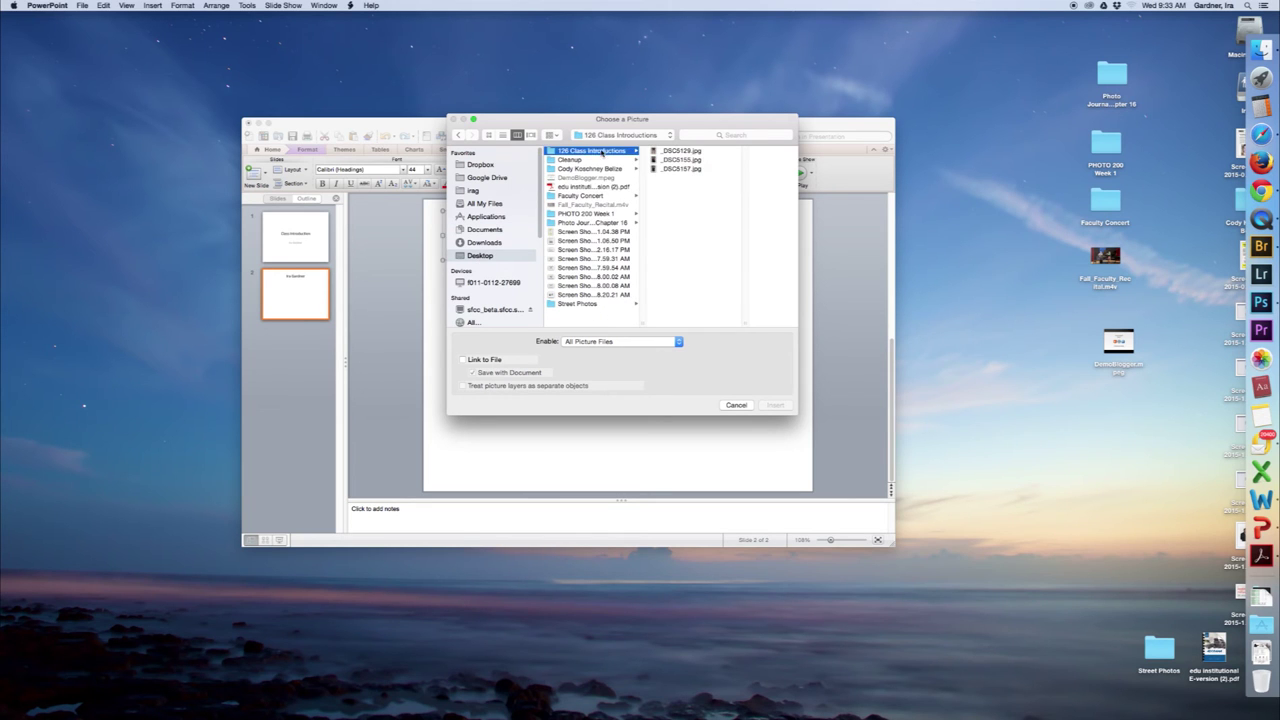
{"action": "left_click", "coordinate": [662, 152]}
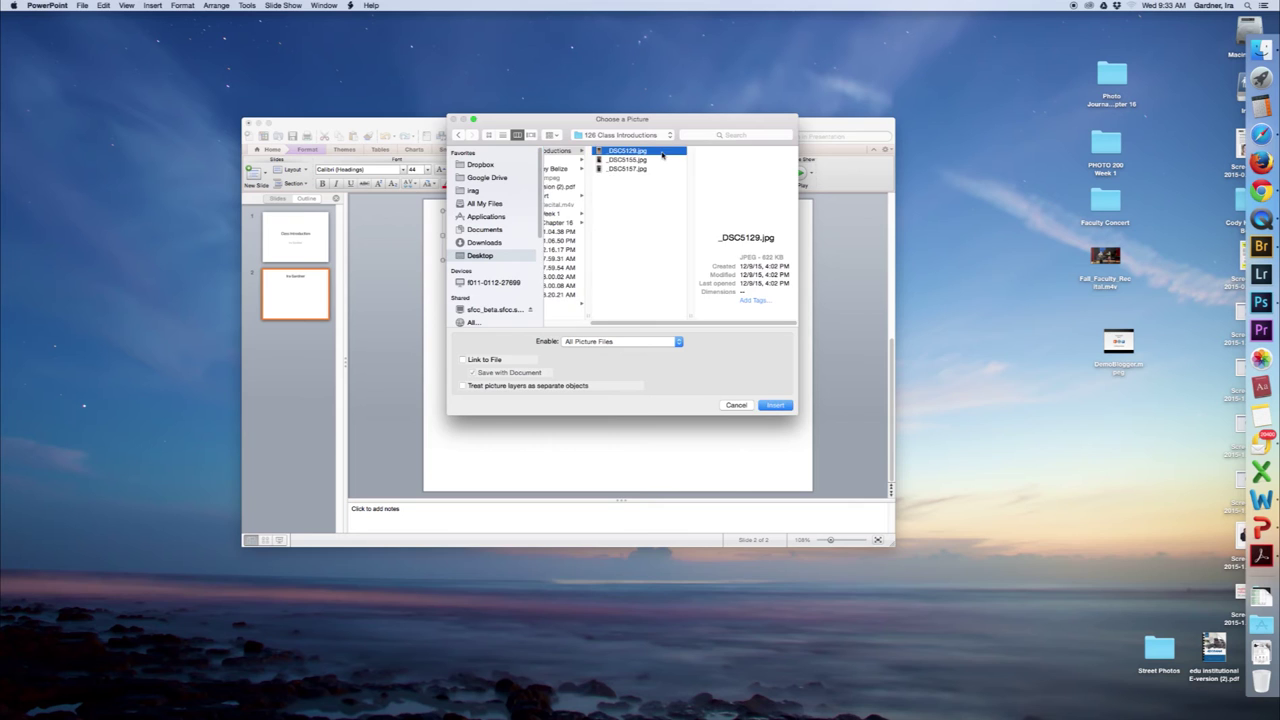
{"action": "left_click", "coordinate": [776, 403]}
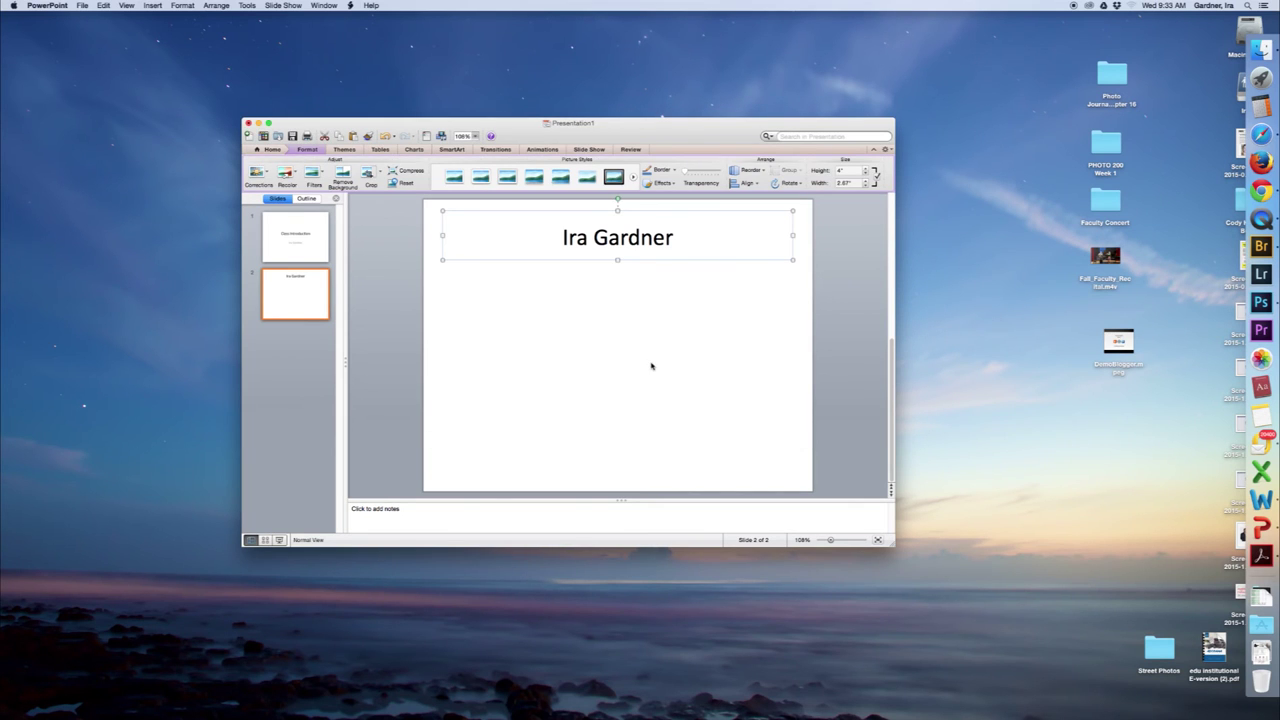
Move the portrait to the left half of slide 2 and enlarge it proportionally to about 9.62 by 6.41 inches
{"action": "left_click_drag", "start_coordinate": [632, 363], "coordinate": [528, 368]}
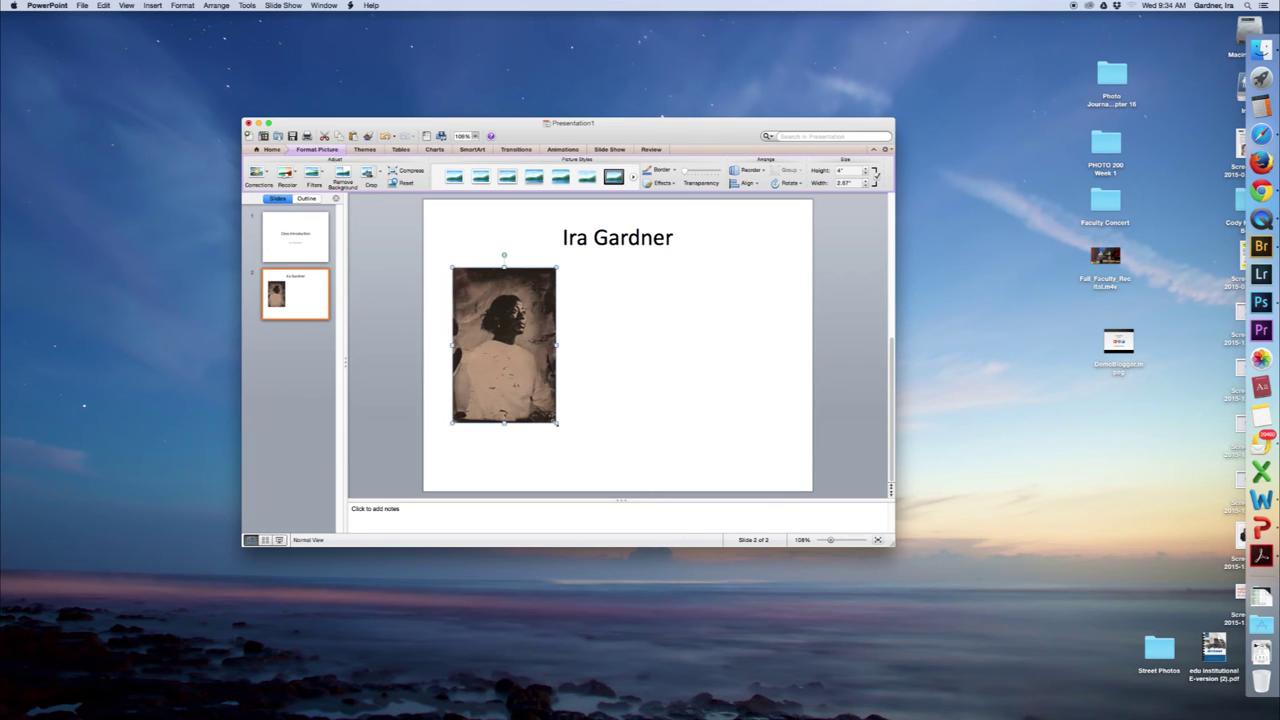
{"action": "left_click_drag", "start_coordinate": [556, 423], "coordinate": [617, 483]}
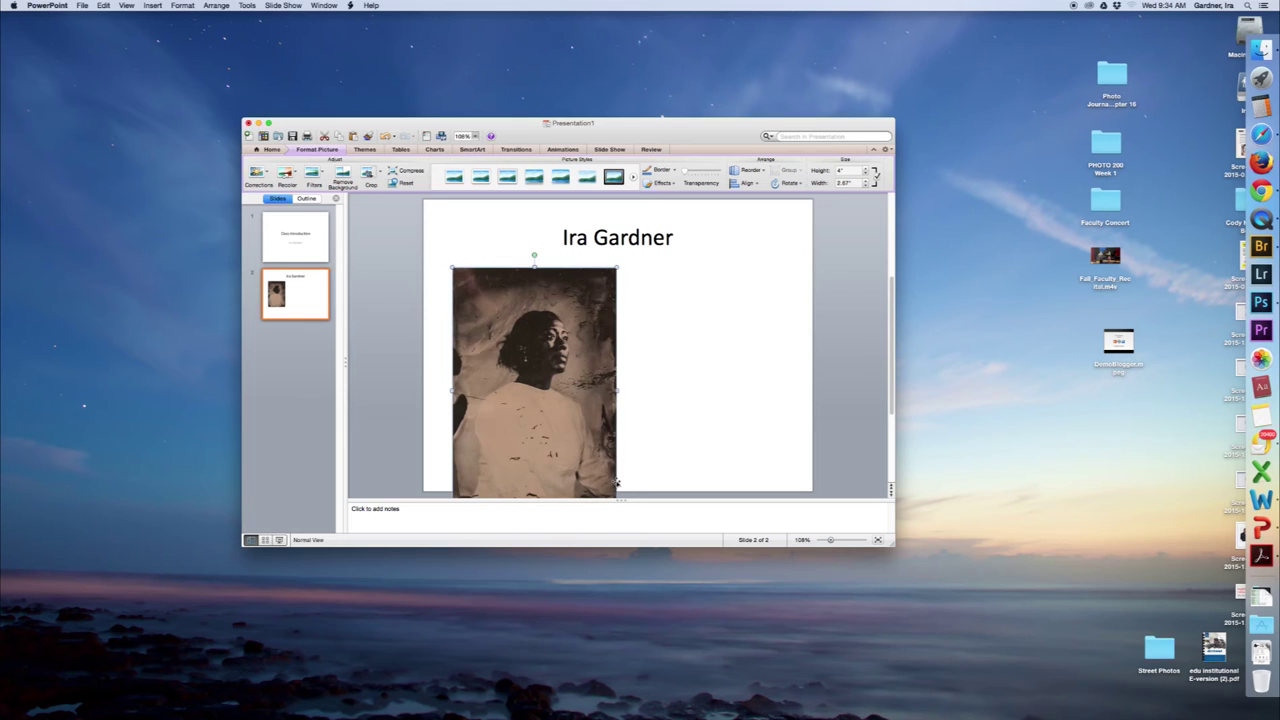
{"action": "left_click_drag", "start_coordinate": [617, 268], "coordinate": [703, 158]}
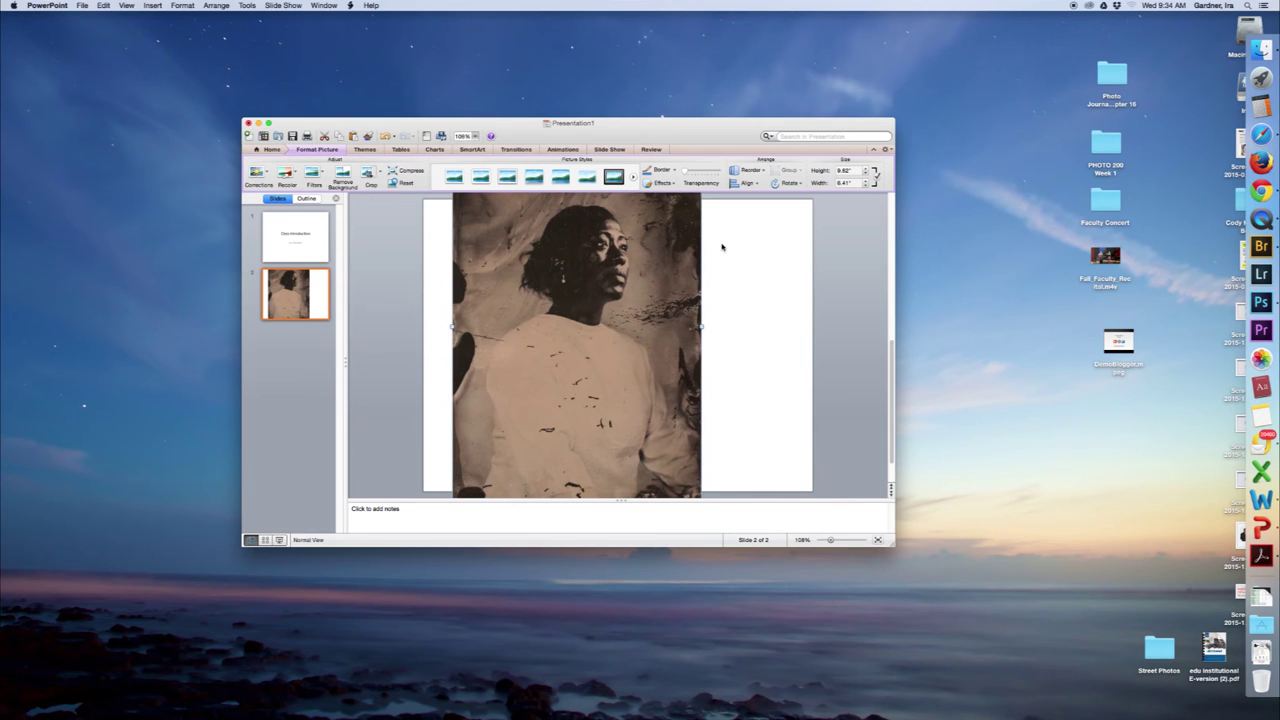
{"action": "left_click", "coordinate": [474, 136]}
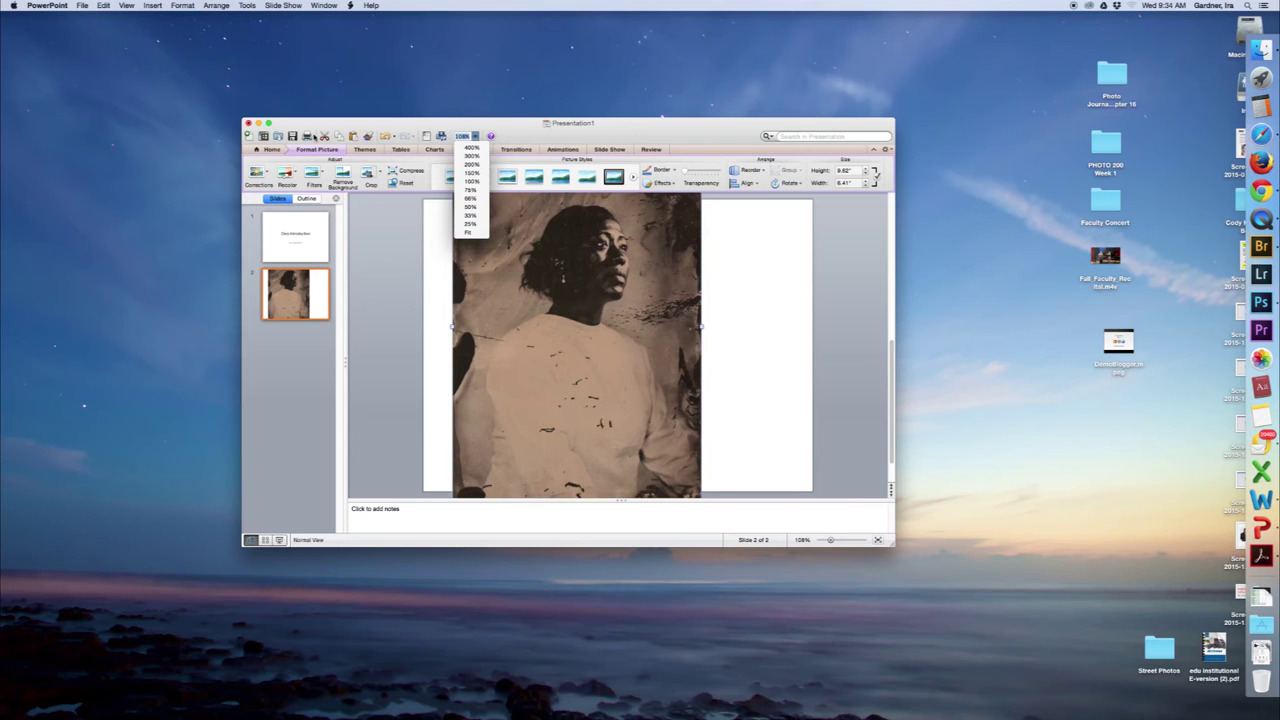
{"action": "left_click", "coordinate": [274, 130]}
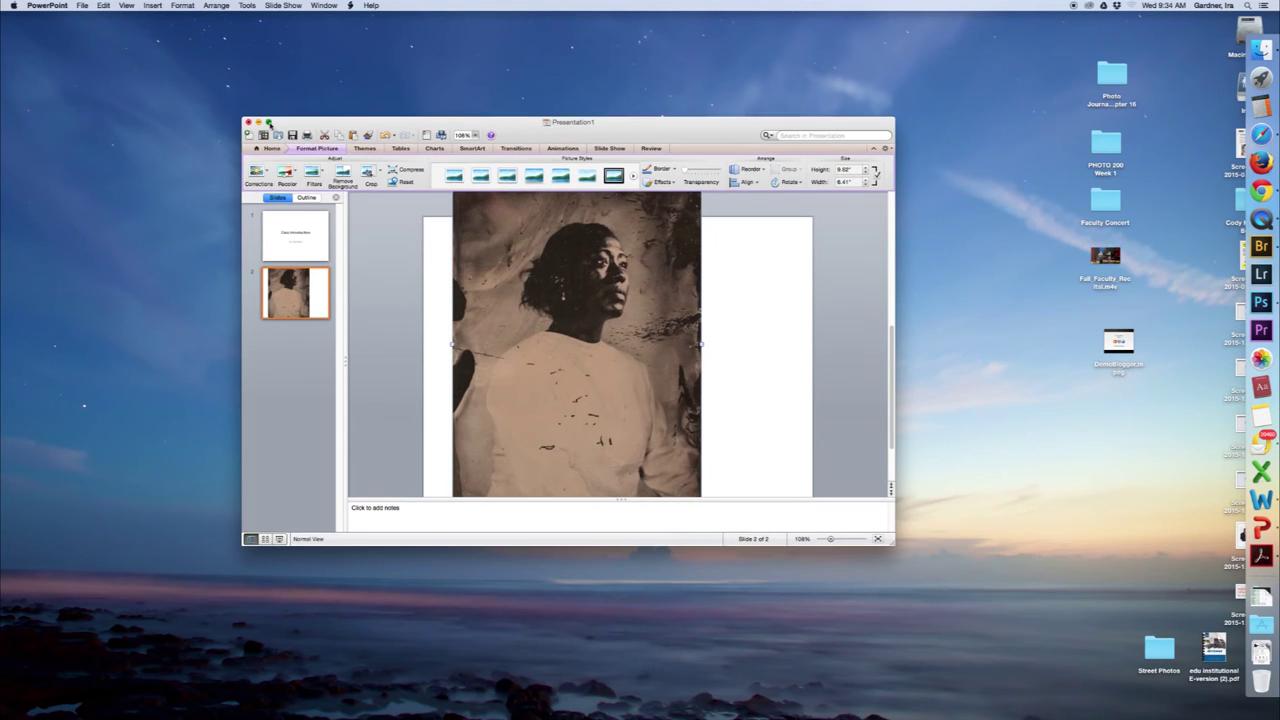
{"action": "left_click", "coordinate": [268, 122]}
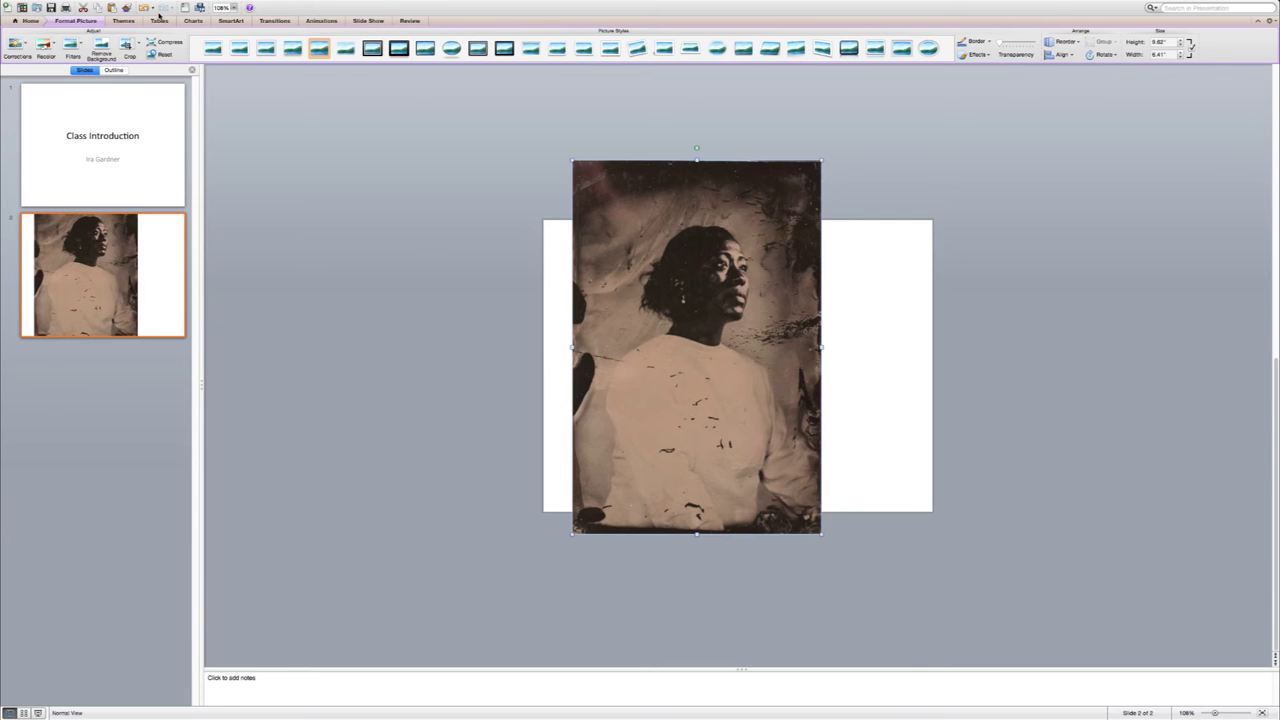
{"action": "key", "text": "ctrl+super+f"}
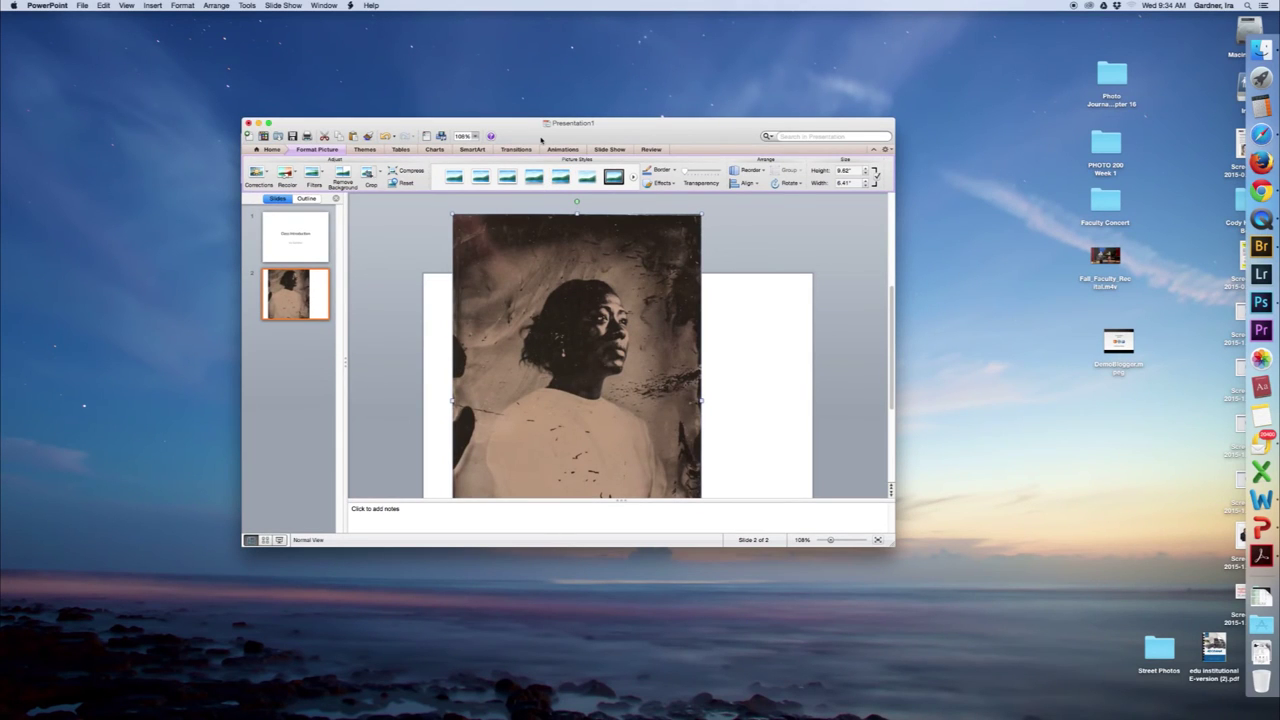
Shrink the portrait to about 4.36 by 2.9 inches on the left half of the slide, below the title, working at 75% zoom
{"action": "left_click", "coordinate": [475, 136]}
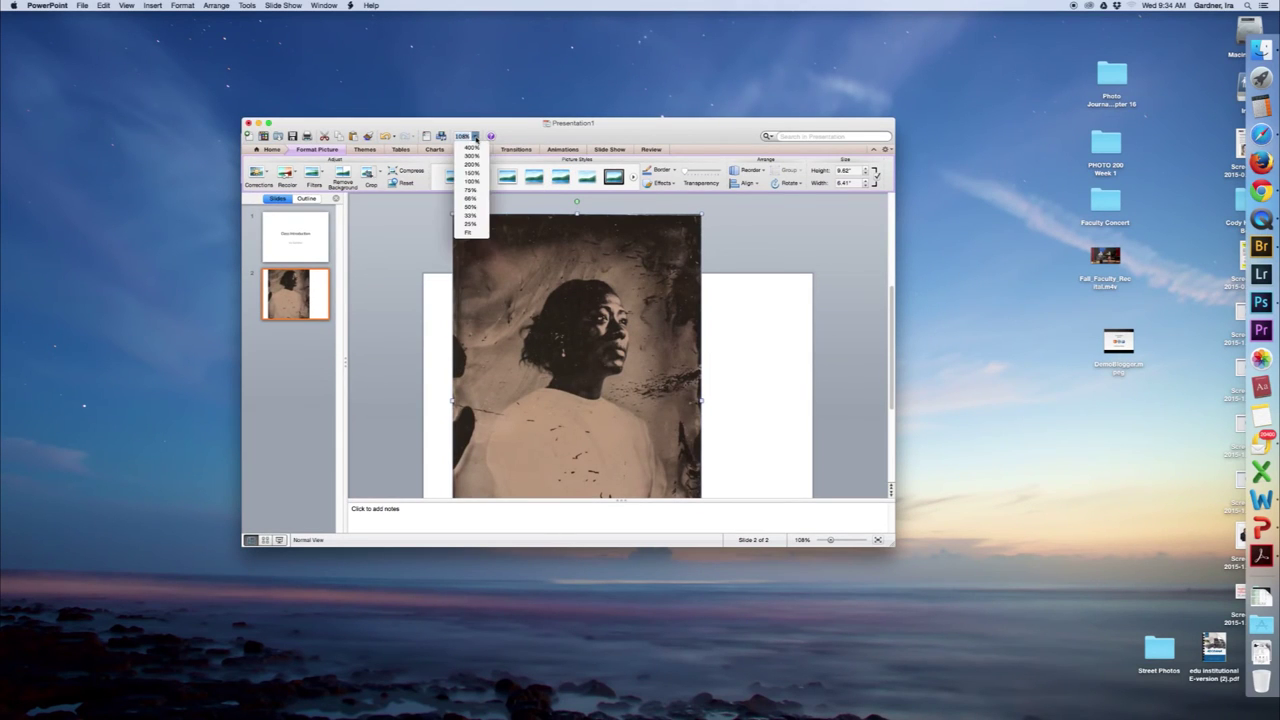
{"action": "left_click", "coordinate": [478, 188]}
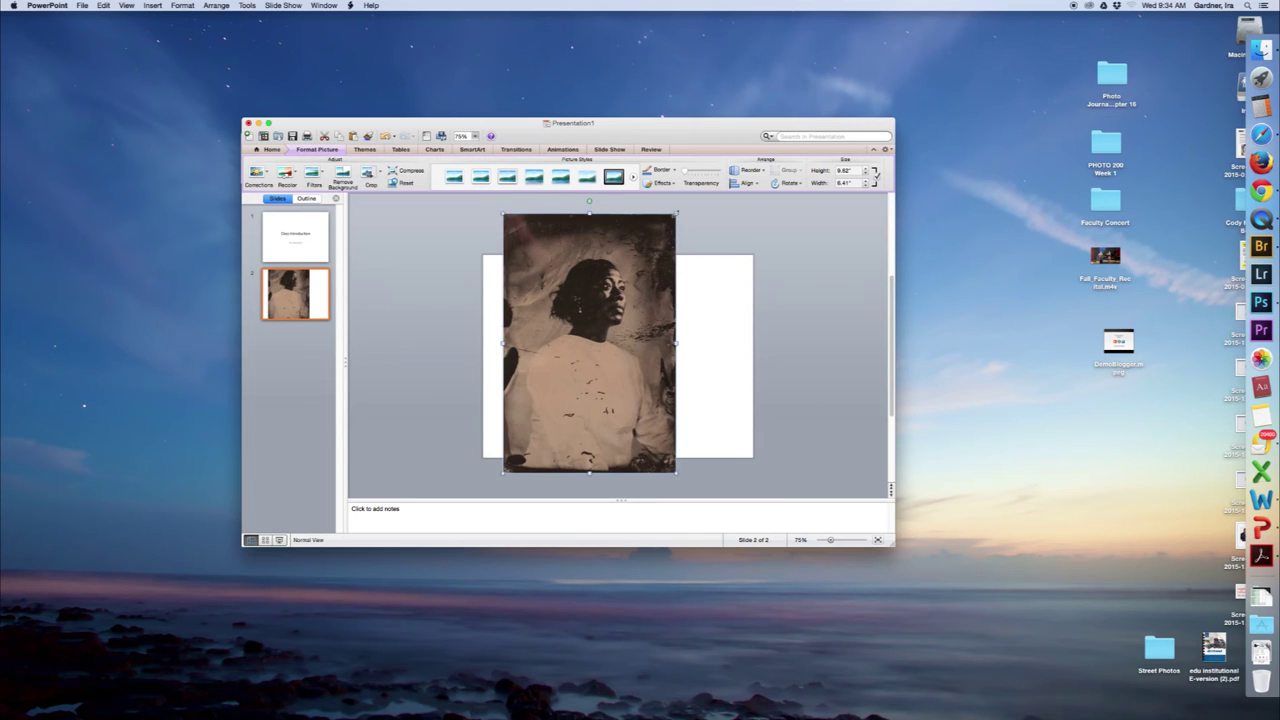
{"action": "left_click_drag", "start_coordinate": [676, 214], "coordinate": [572, 307]}
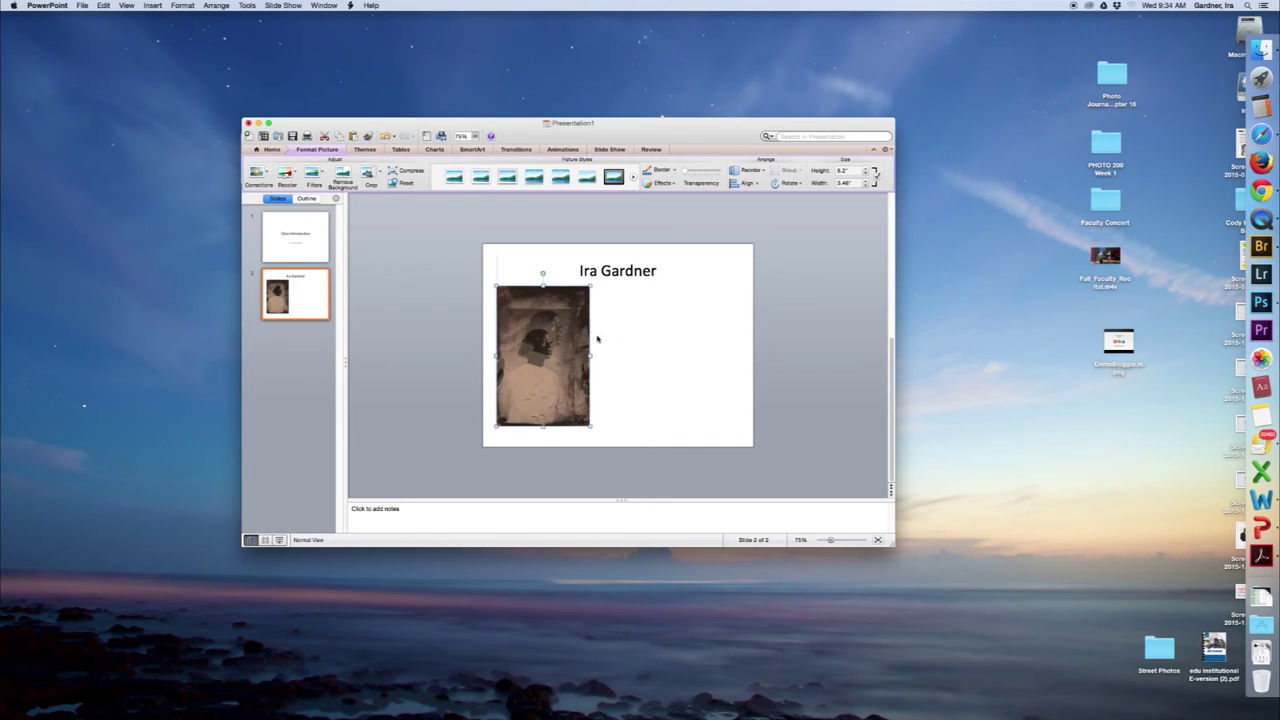
{"action": "key", "text": "super+z"}
{"action": "key", "text": "super+z"}
{"action": "key", "text": "super+z"}
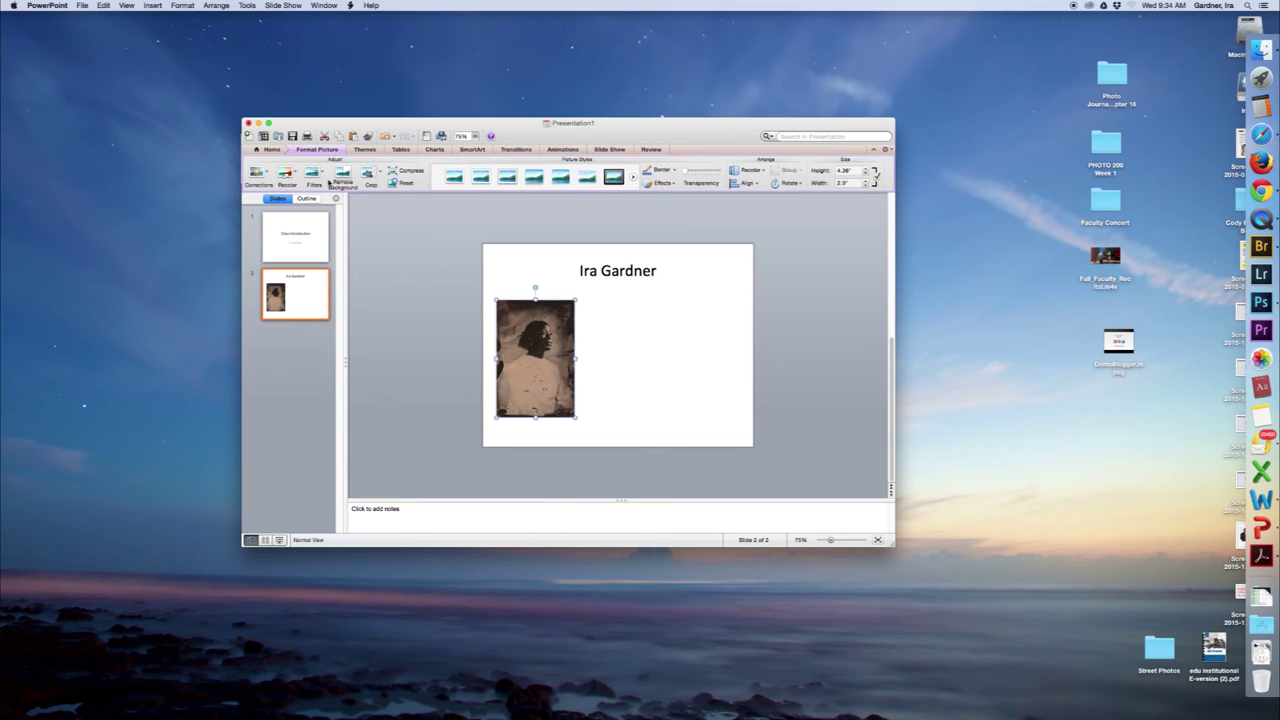
{"action": "left_click", "coordinate": [436, 266]}
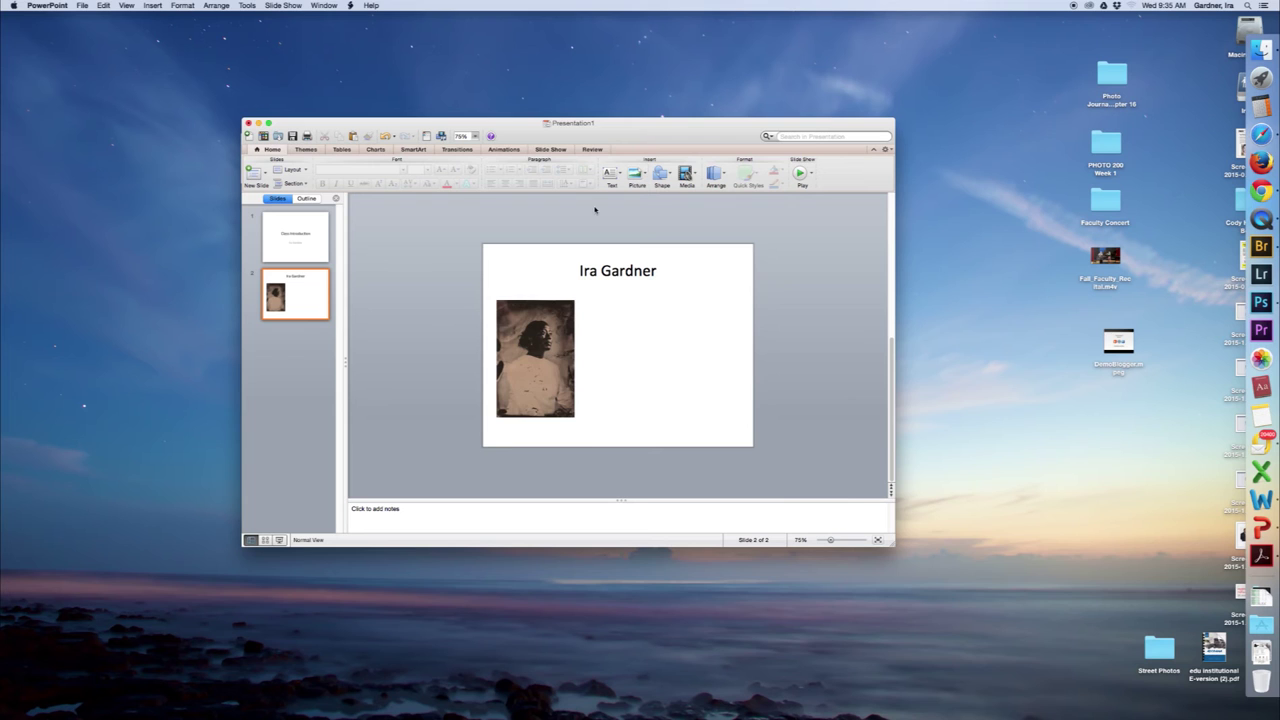
Insert _DSC5155.jpg from the desktop folder 126 Class Introductions and place it beside the first portrait, sized about 4.36 by 2.97 inches
{"action": "left_click", "coordinate": [637, 176]}
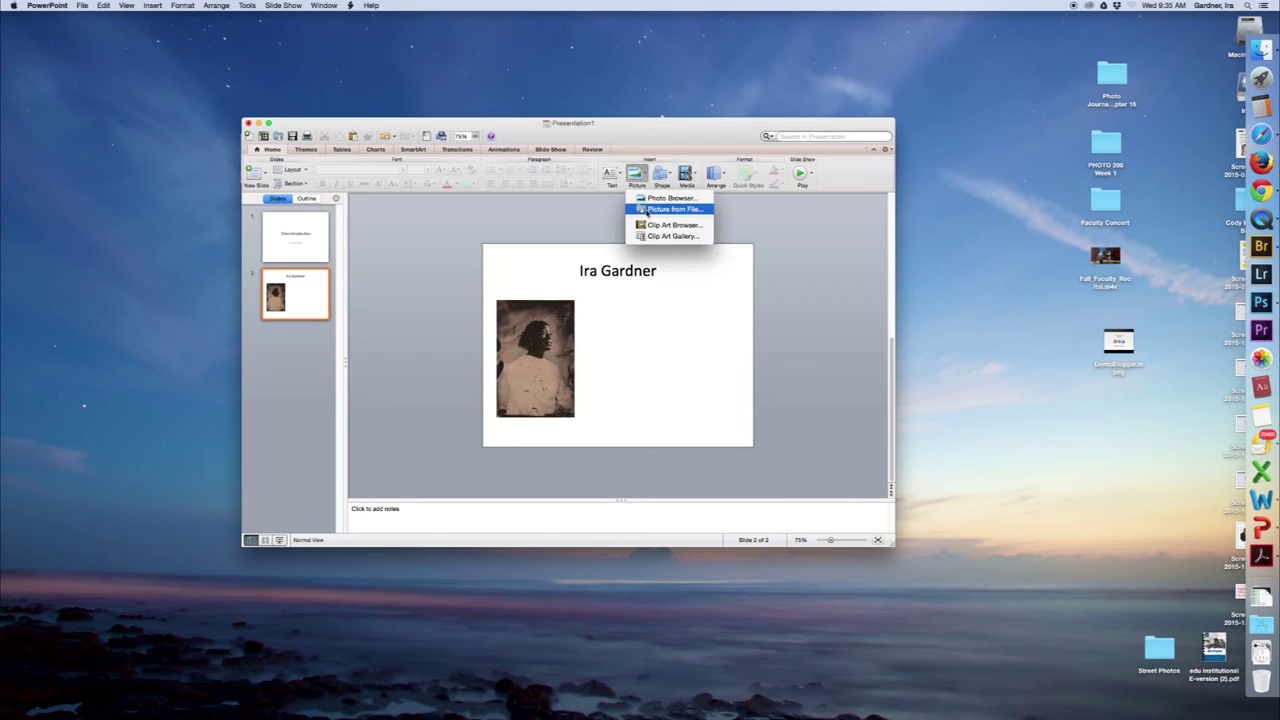
{"action": "left_click", "coordinate": [648, 210]}
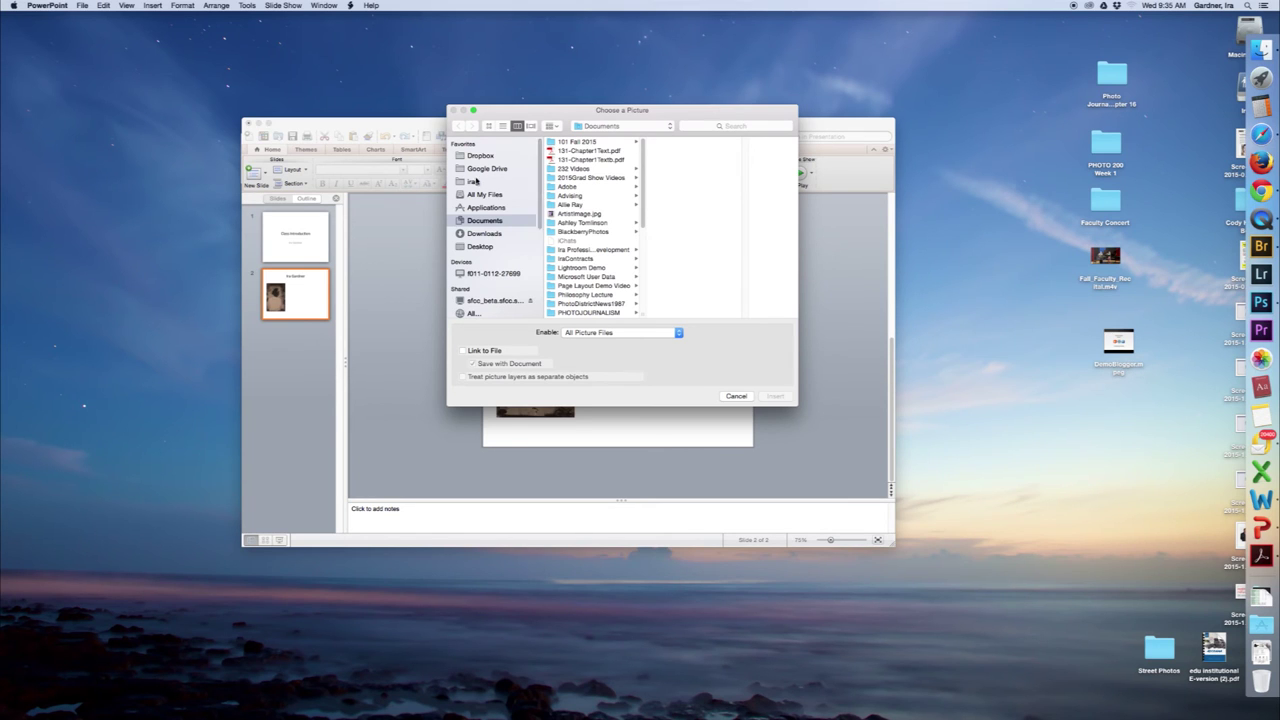
{"action": "left_click", "coordinate": [479, 246]}
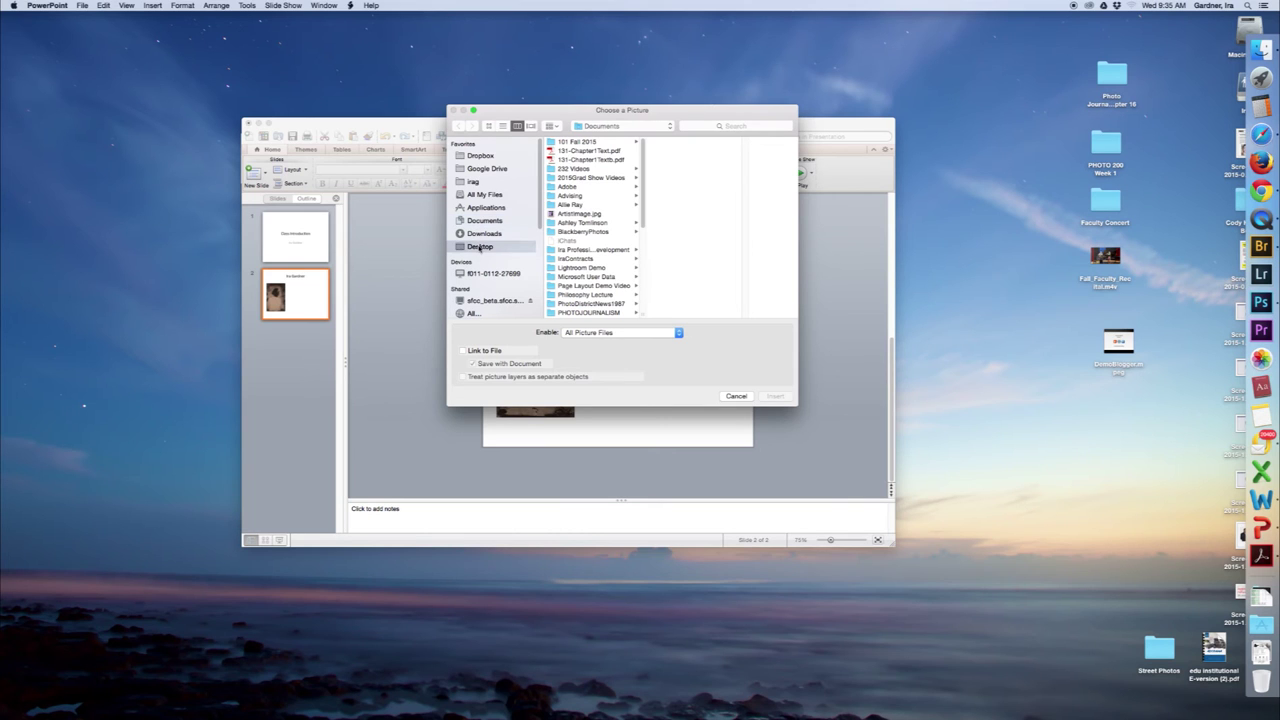
{"action": "left_click", "coordinate": [598, 143]}
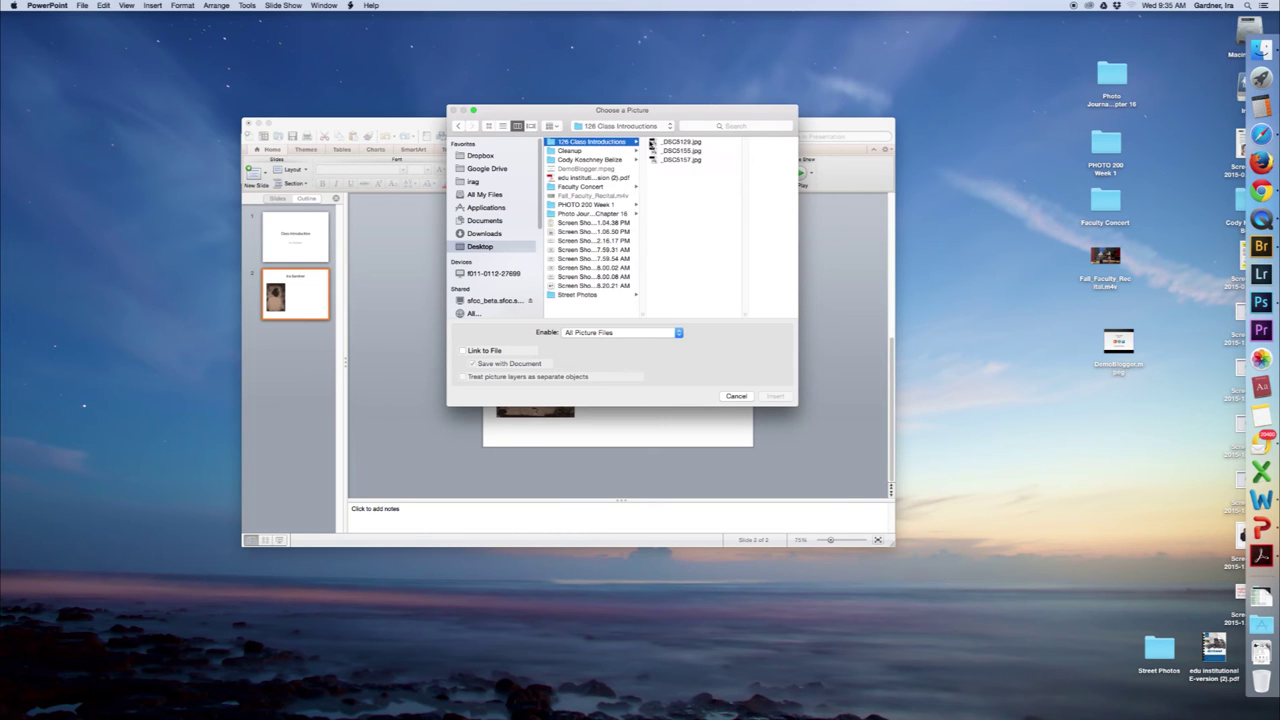
{"action": "left_click", "coordinate": [668, 151]}
{"action": "double_click", "coordinate": [668, 151]}
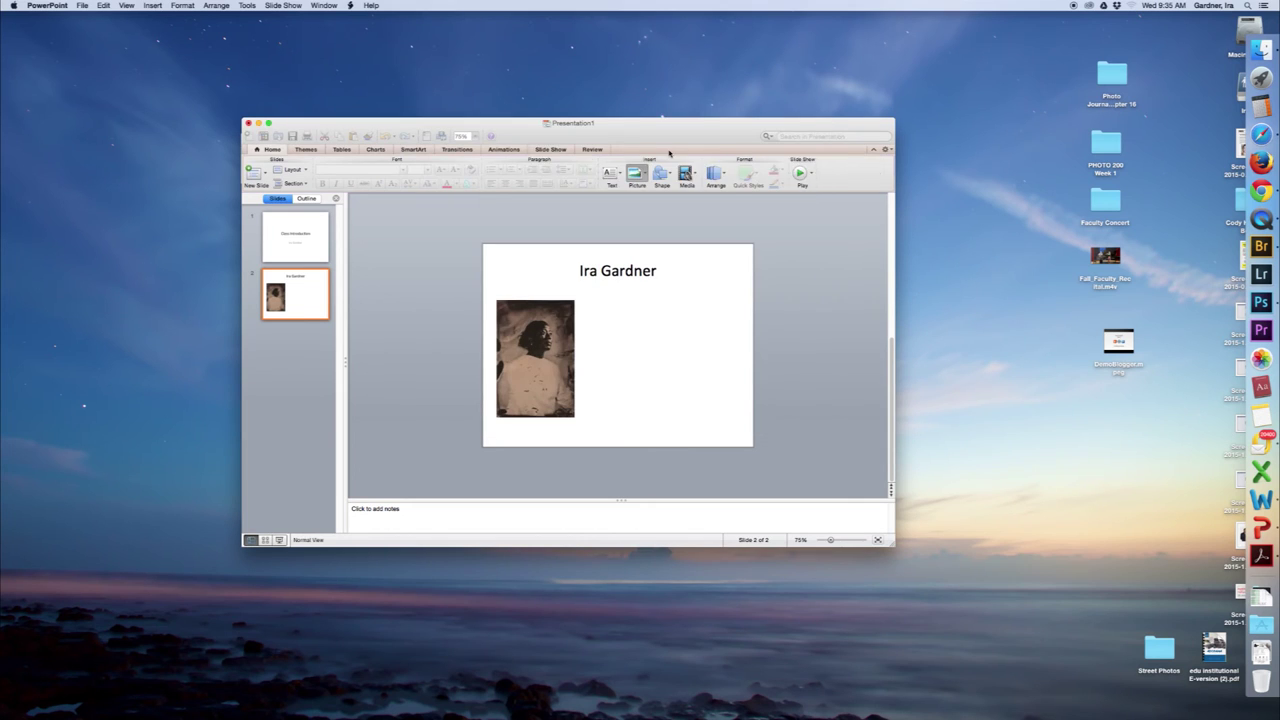
{"action": "left_click_drag", "start_coordinate": [626, 316], "coordinate": [661, 301]}
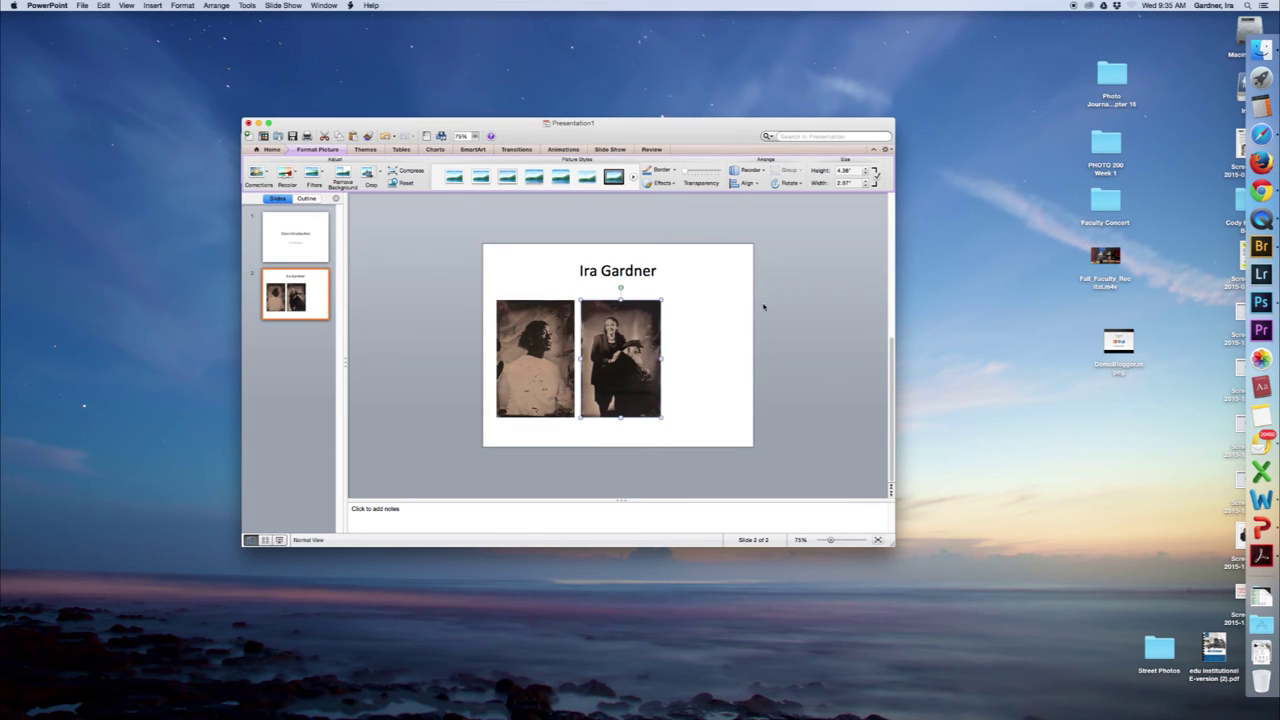
{"action": "left_click", "coordinate": [798, 307]}
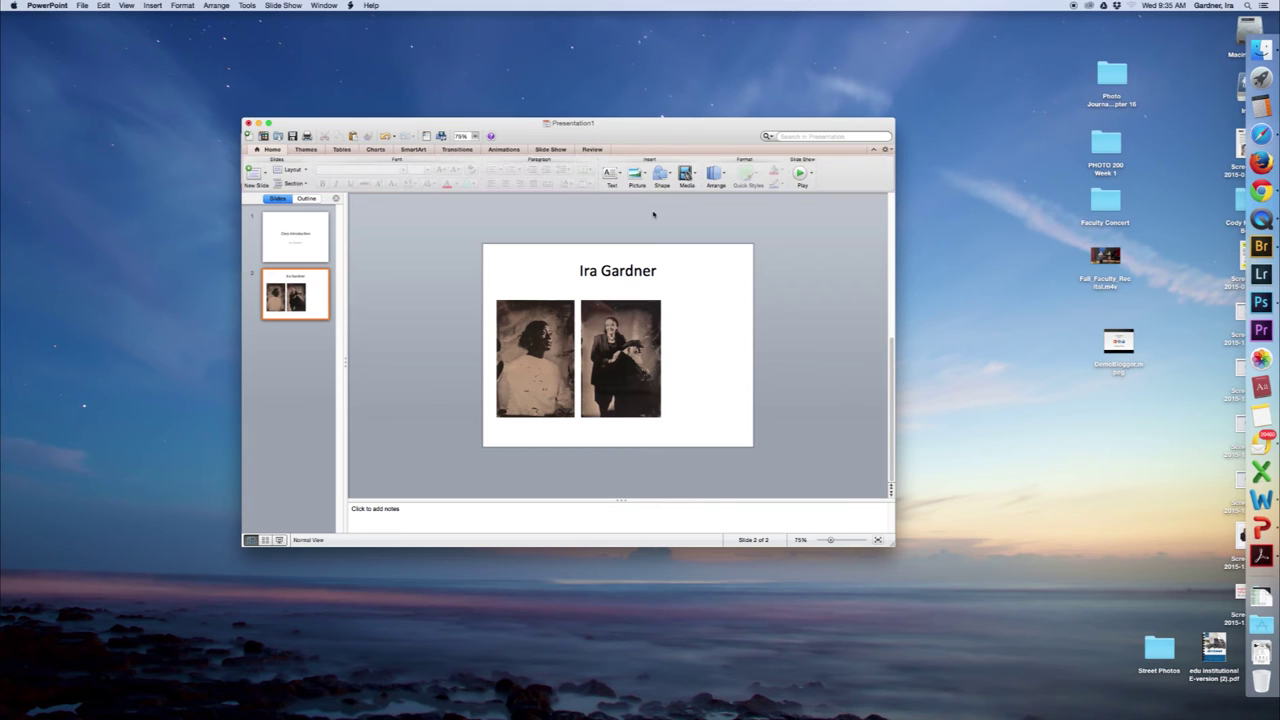
Insert the picture file _DSC5157.jpg from the desktop folder 126 Class Introductions on slide 2
{"action": "left_click", "coordinate": [637, 176]}
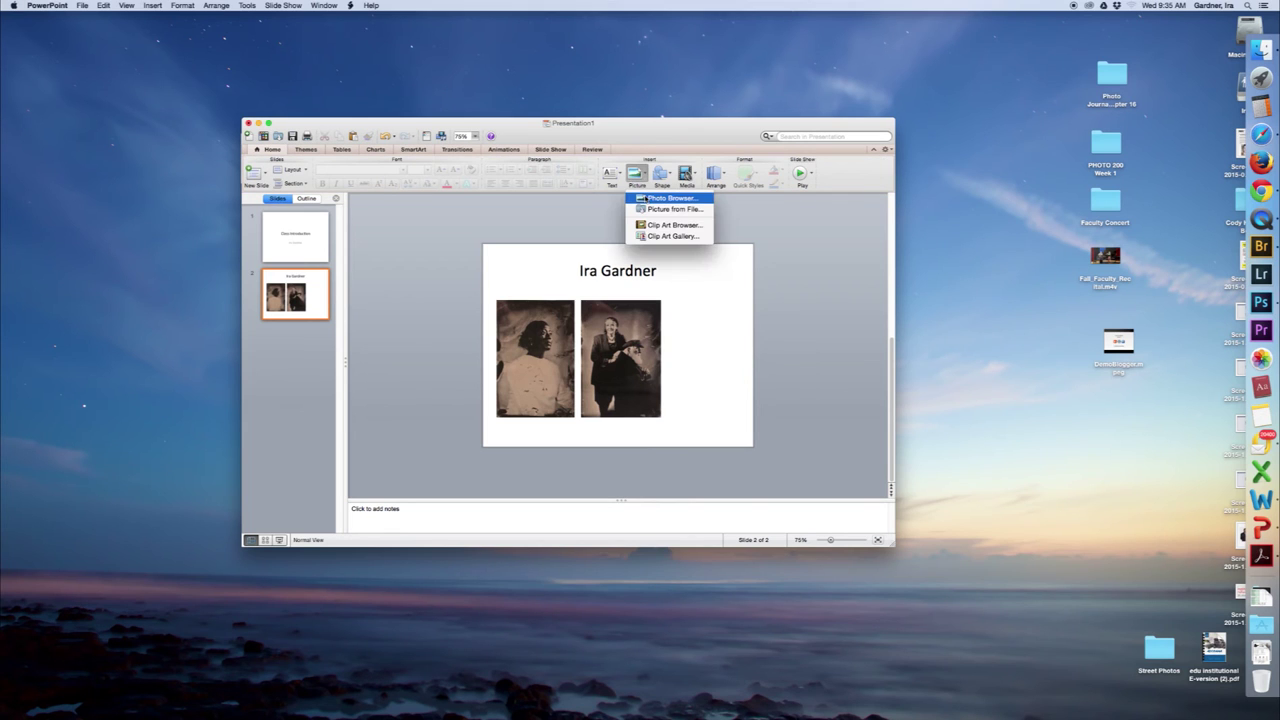
{"action": "left_click", "coordinate": [644, 209]}
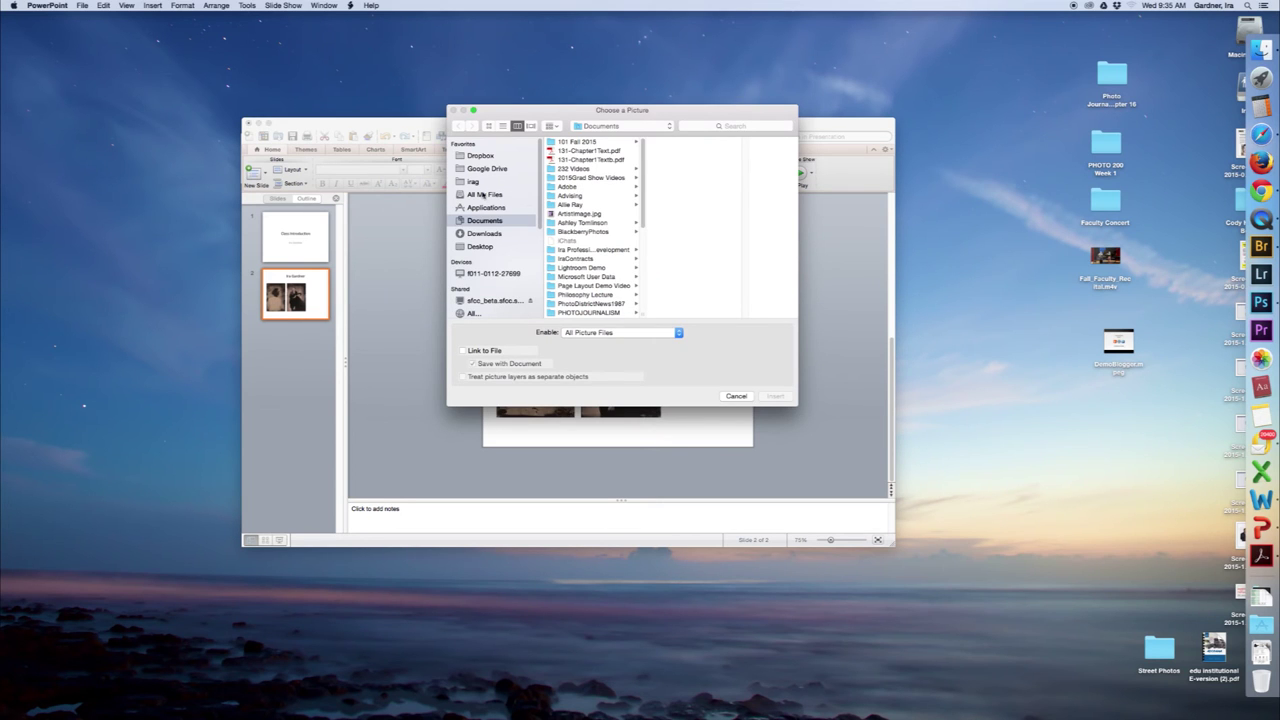
{"action": "left_click", "coordinate": [480, 246]}
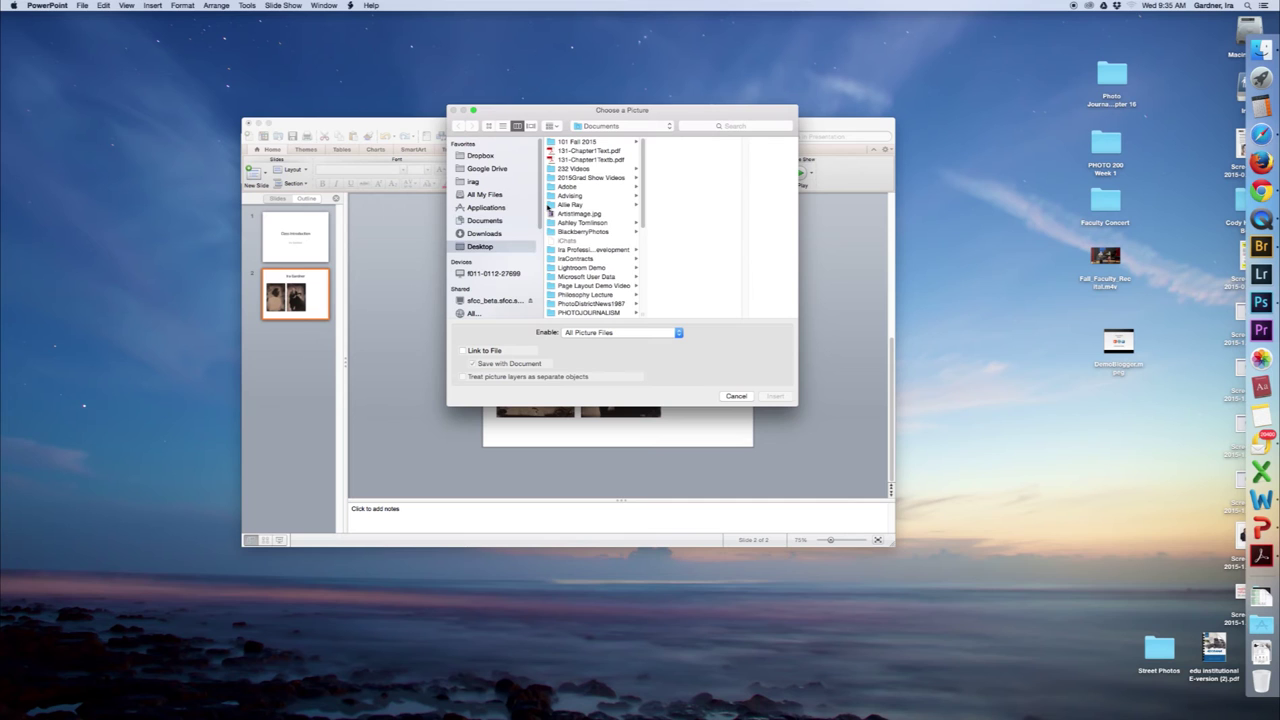
{"action": "left_click", "coordinate": [594, 143]}
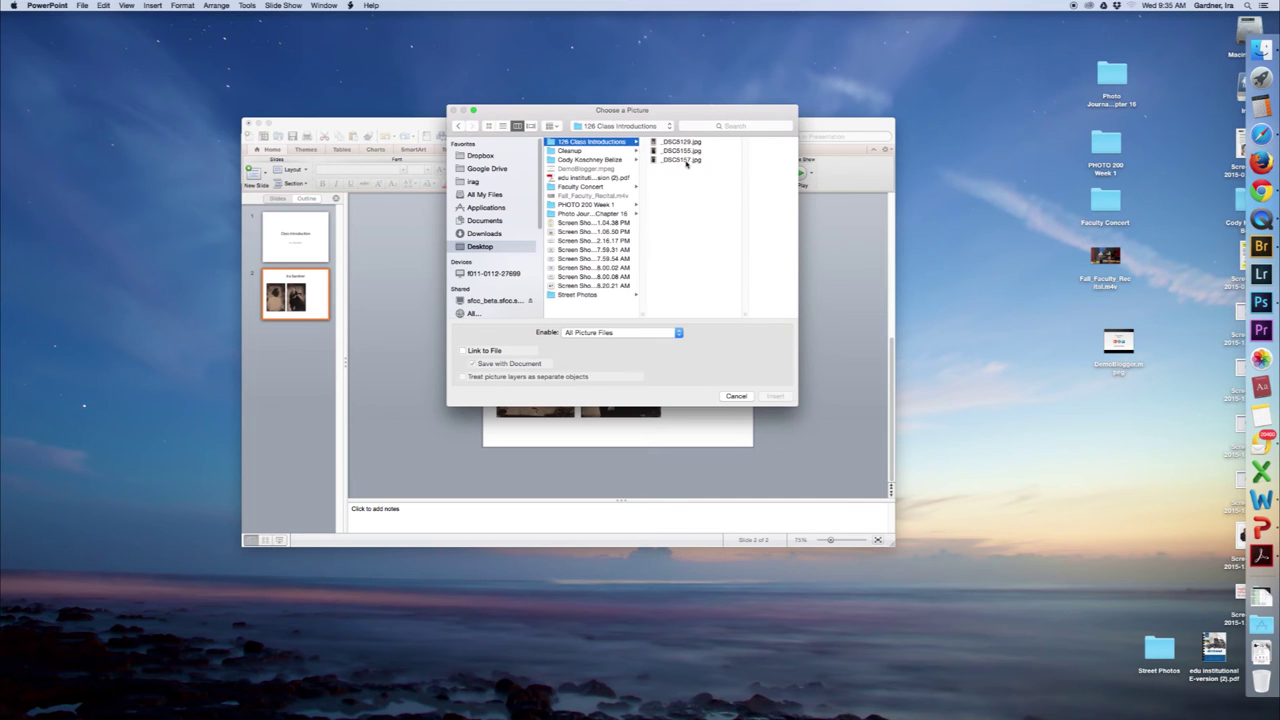
{"action": "double_click", "coordinate": [697, 157]}
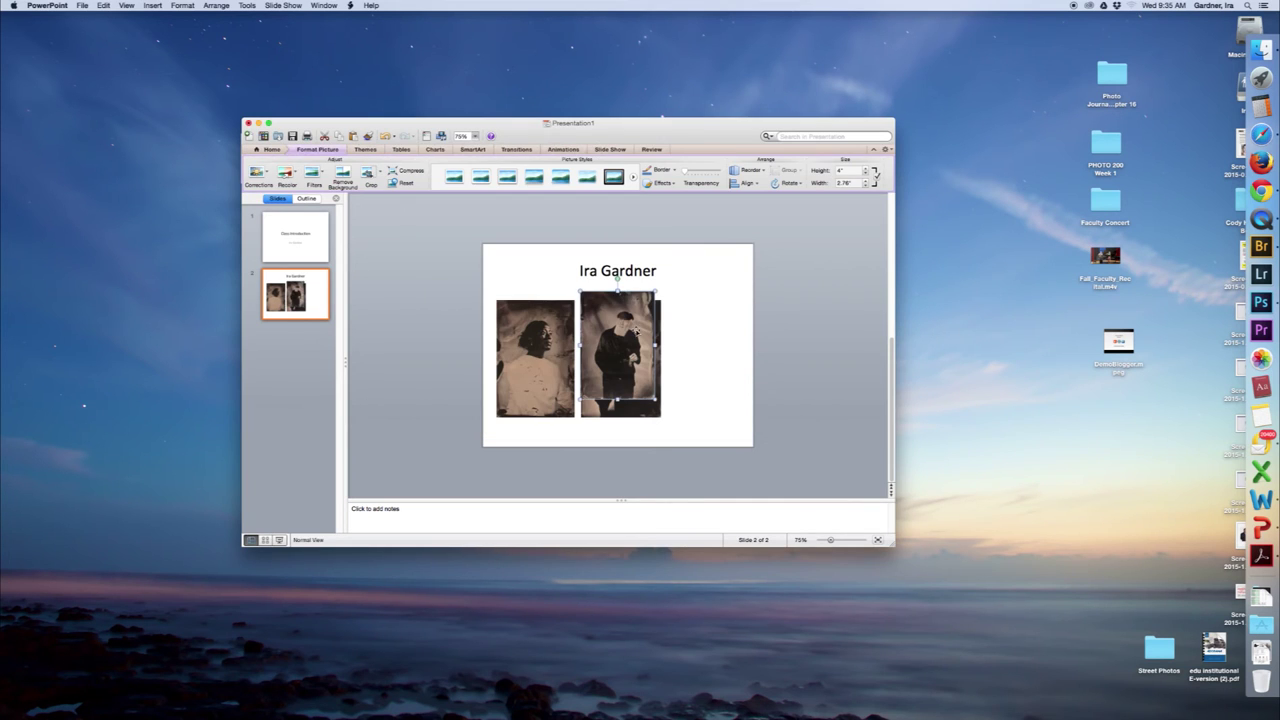
Move the third picture to the right of the second and enlarge it proportionally to about 4.36 by 3 inches
{"action": "left_click_drag", "start_coordinate": [655, 335], "coordinate": [737, 360]}
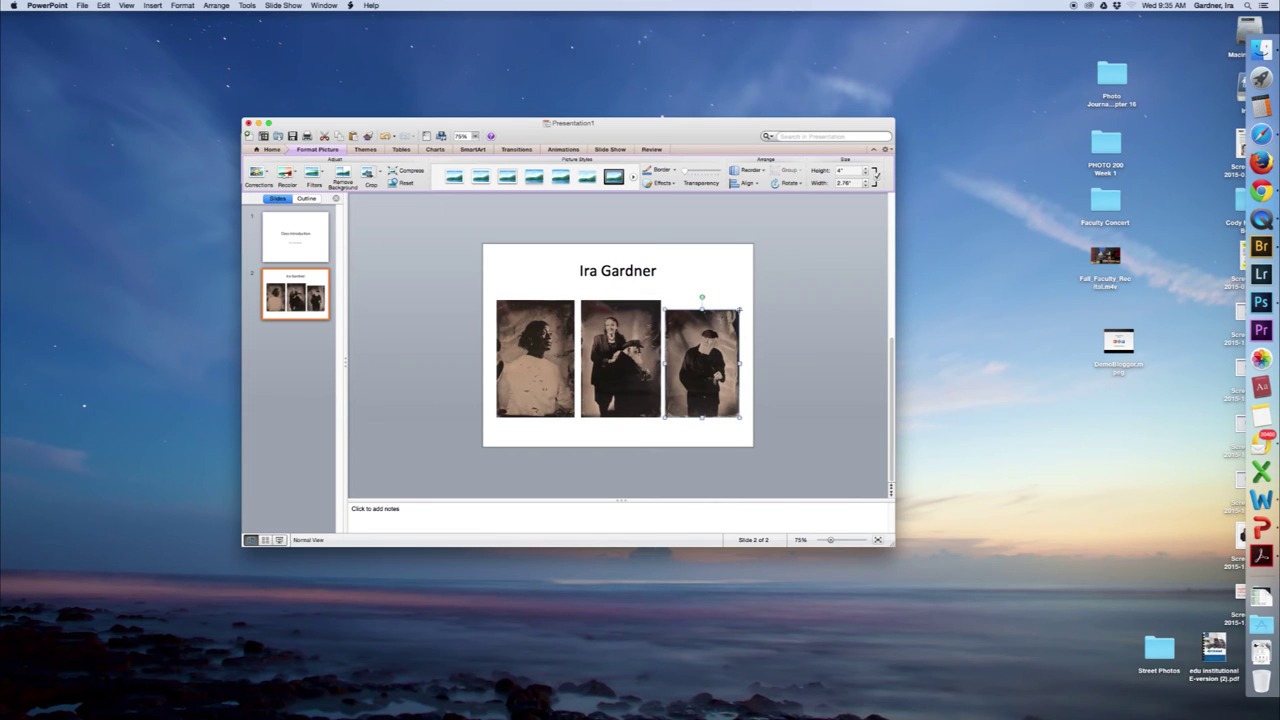
{"action": "left_click_drag", "start_coordinate": [740, 310], "coordinate": [746, 300]}
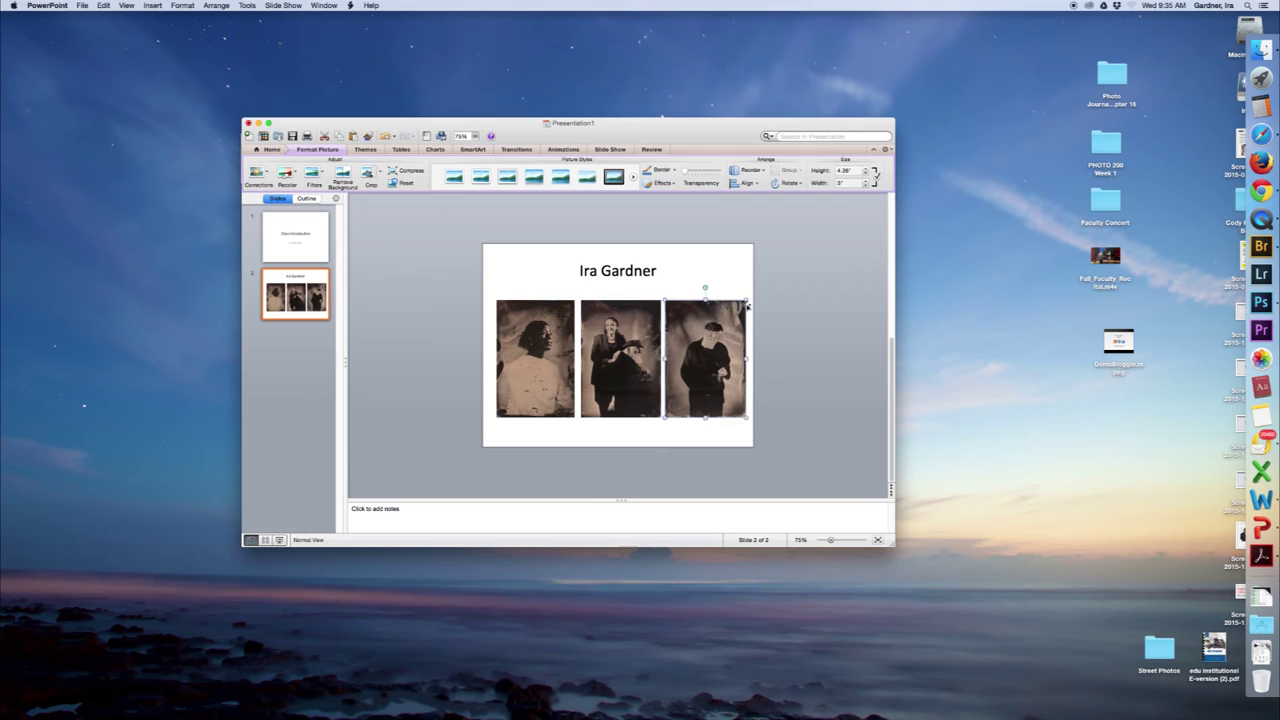
{"action": "left_click", "coordinate": [725, 270]}
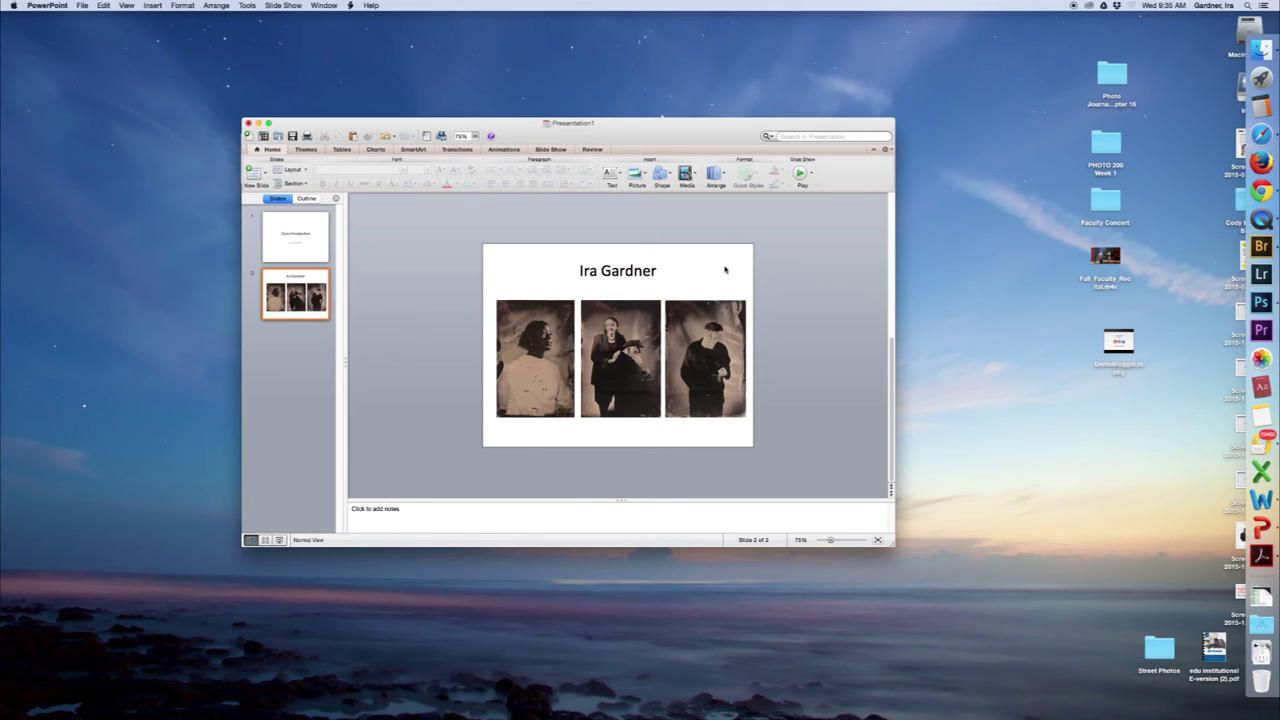
Start saving a named copy of the presentation in the desktop folder 126 Class Introductions
{"action": "left_click", "coordinate": [83, 6]}
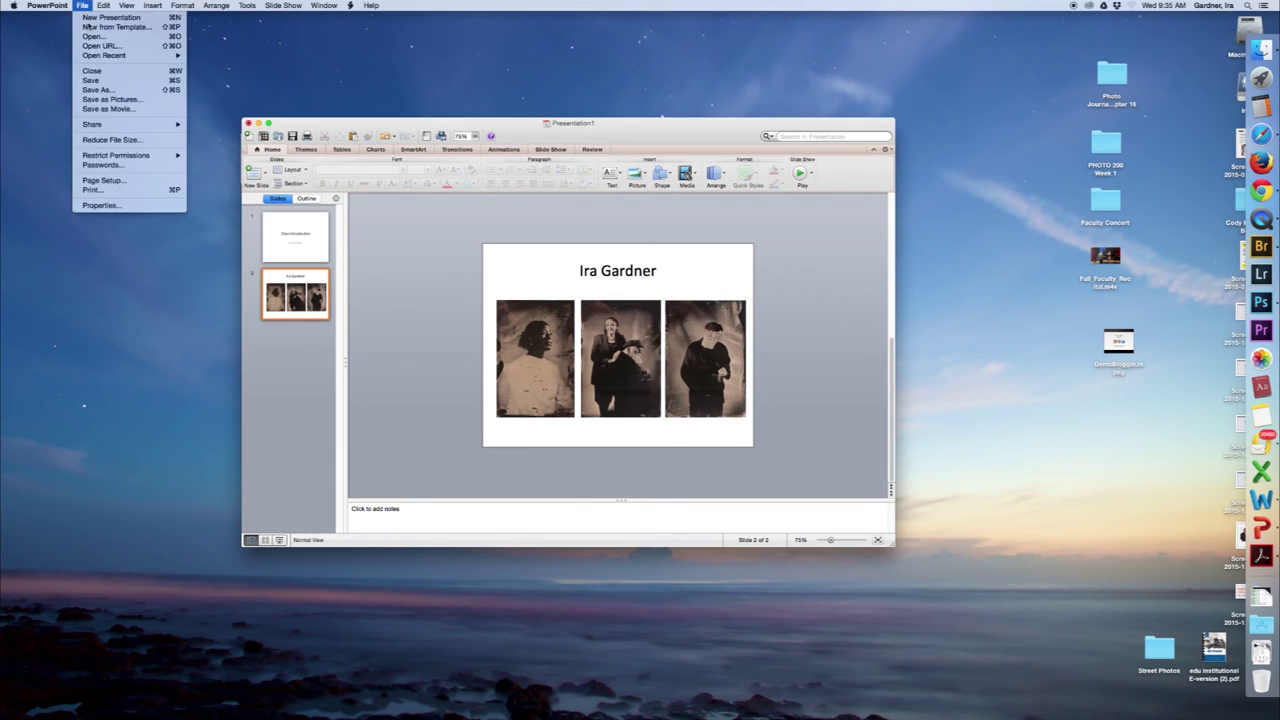
{"action": "left_click", "coordinate": [94, 90]}
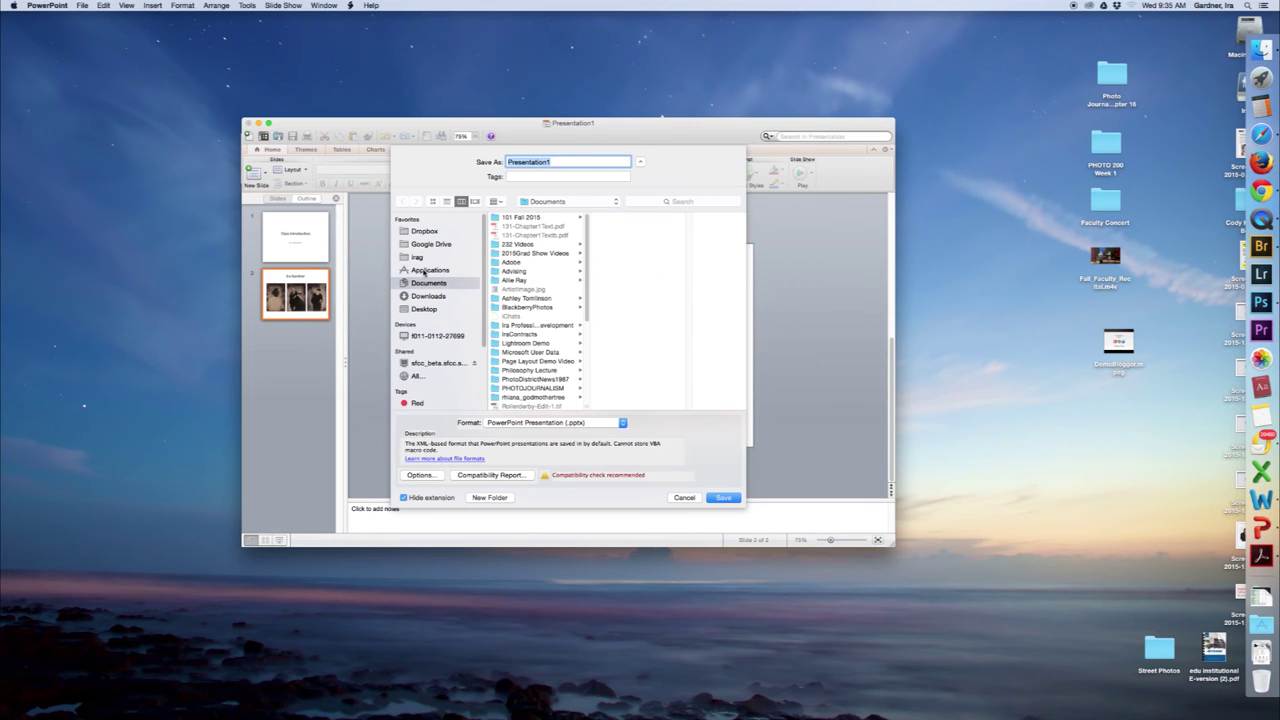
{"action": "left_click", "coordinate": [421, 309]}
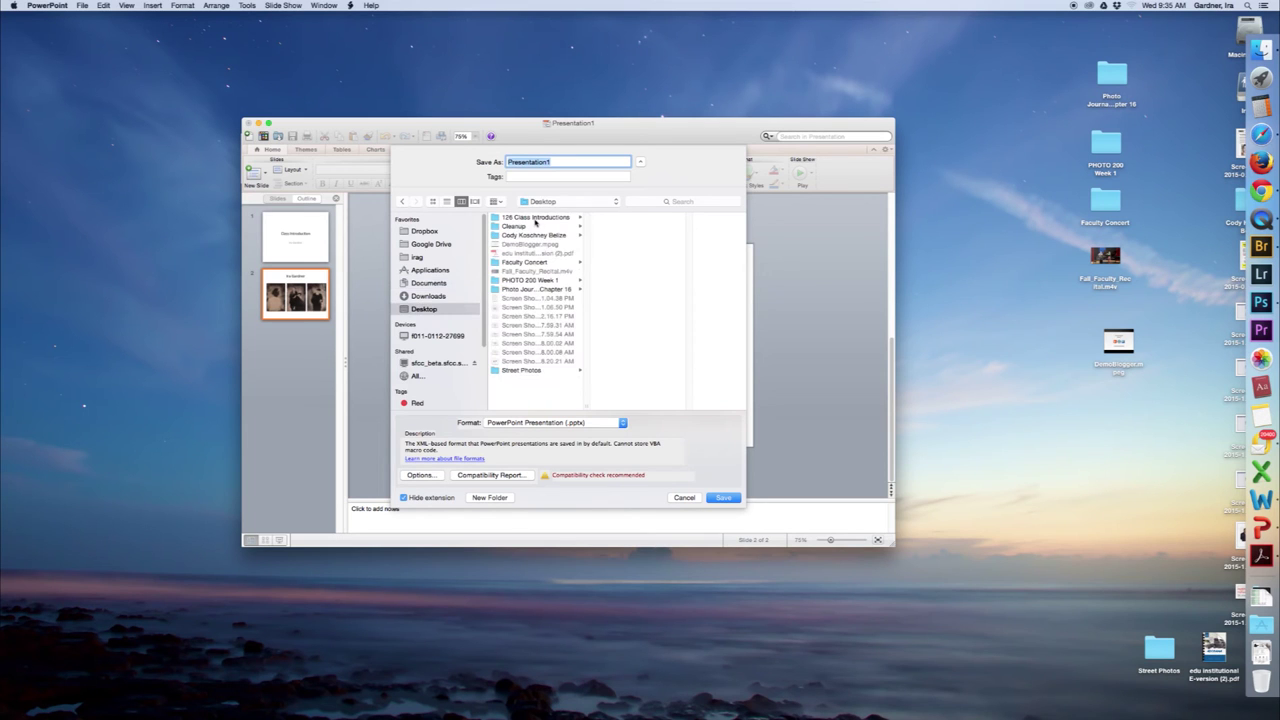
{"action": "left_click", "coordinate": [535, 219]}
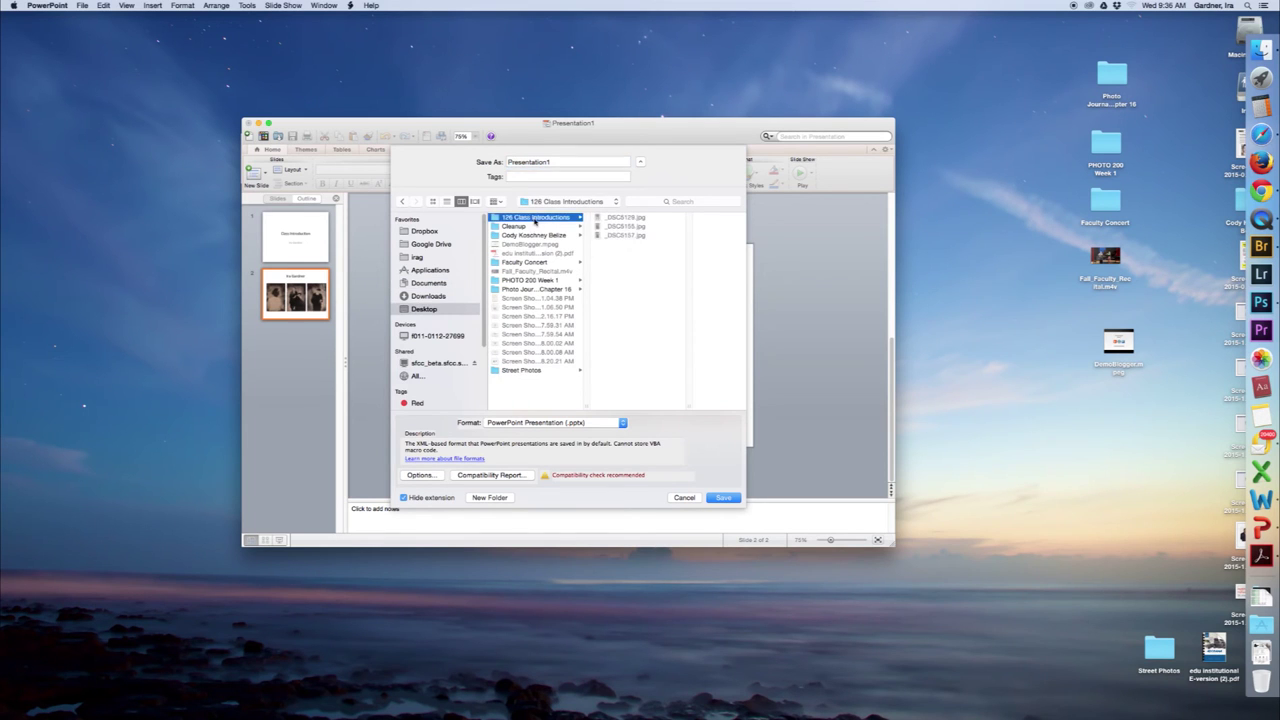
Name the file with the presenter's surname followed by _Introduction_Photos and save it as a PowerPoint Presentation (.pptx)
{"action": "double_click", "coordinate": [560, 161]}
{"action": "type", "text": "Introductio"}
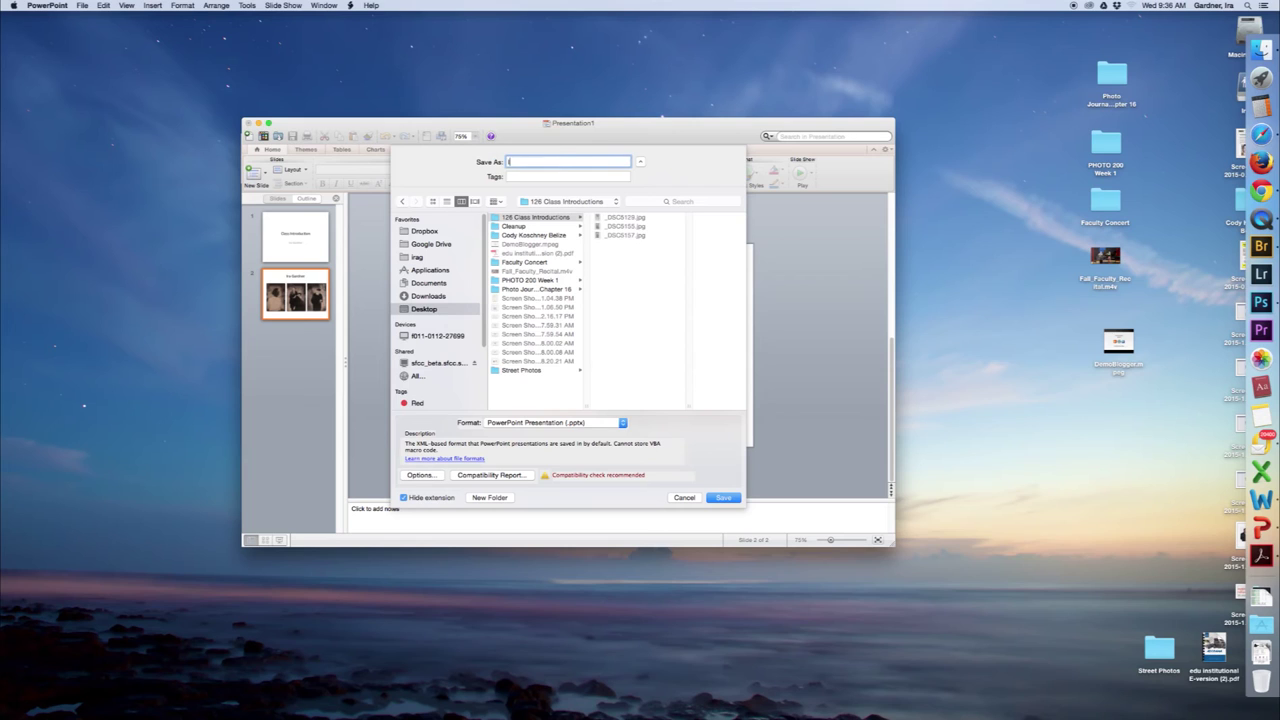
{"action": "type", "text": "n Photo"}
{"action": "key", "text": "BackSpace"}
{"action": "key", "text": "BackSpace"}
{"action": "key", "text": "BackSpace"}
{"action": "key", "text": "BackSpace"}
{"action": "type", "text": "hotosGardner"}
{"action": "key", "text": "BackSpace"}
{"action": "type", "text": "_"}
{"action": "left_click", "coordinate": [578, 161]}
{"action": "key", "text": "BackSpace"}
{"action": "type", "text": "_"}
{"action": "left_click", "coordinate": [724, 497]}
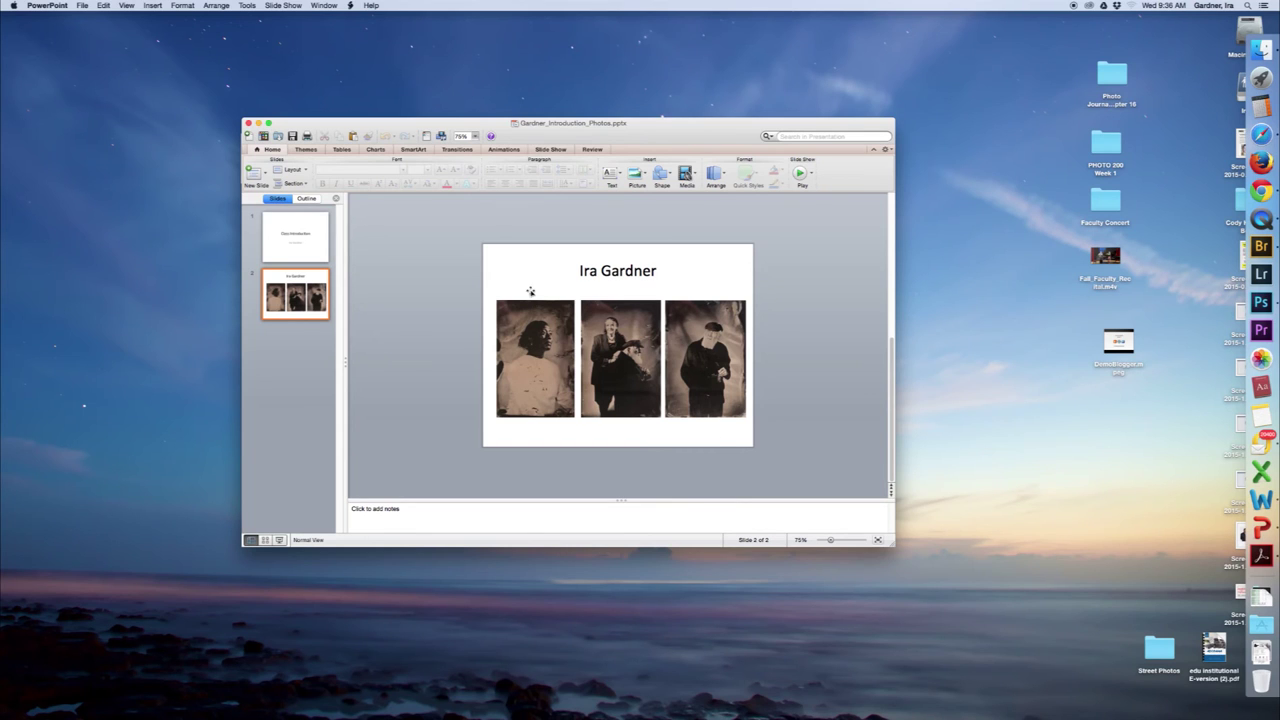
Shift the left and middle pictures slightly left so the three pictures are evenly spaced across slide 2
{"action": "left_click_drag", "start_coordinate": [525, 290], "coordinate": [560, 295]}
{"action": "left_click_drag", "start_coordinate": [618, 346], "coordinate": [545, 354]}
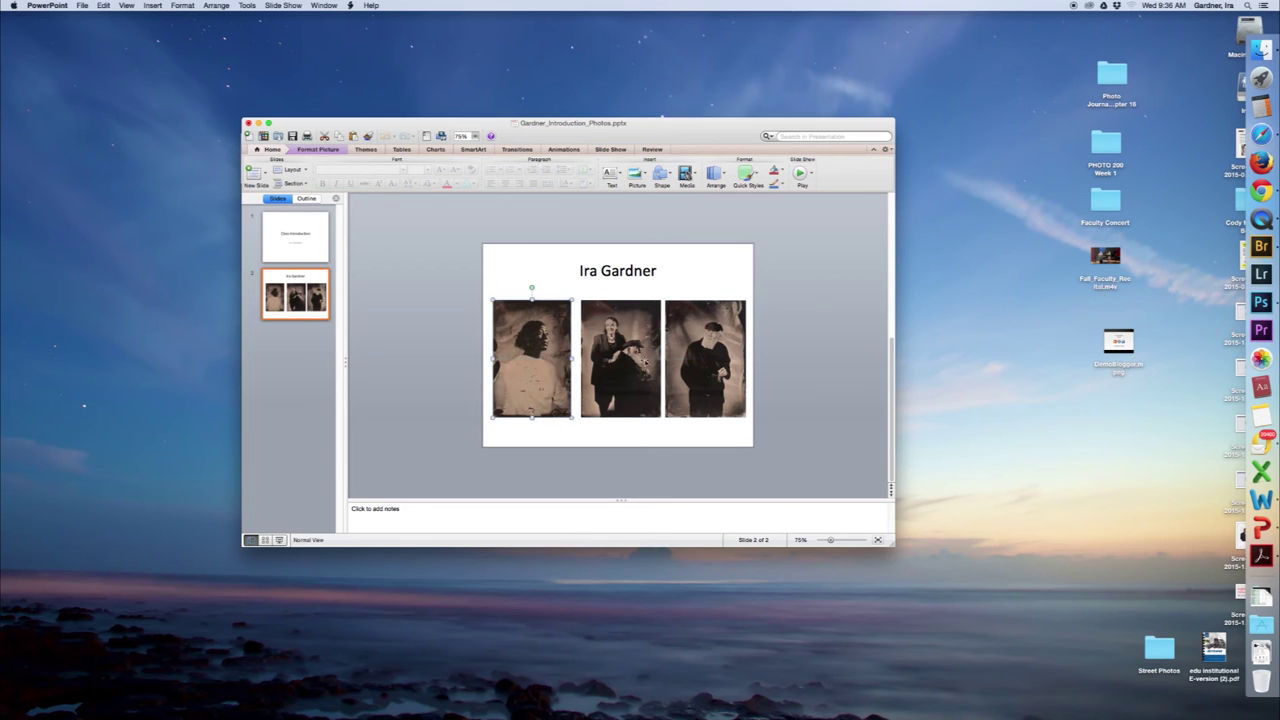
{"action": "left_click_drag", "start_coordinate": [642, 358], "coordinate": [639, 360]}
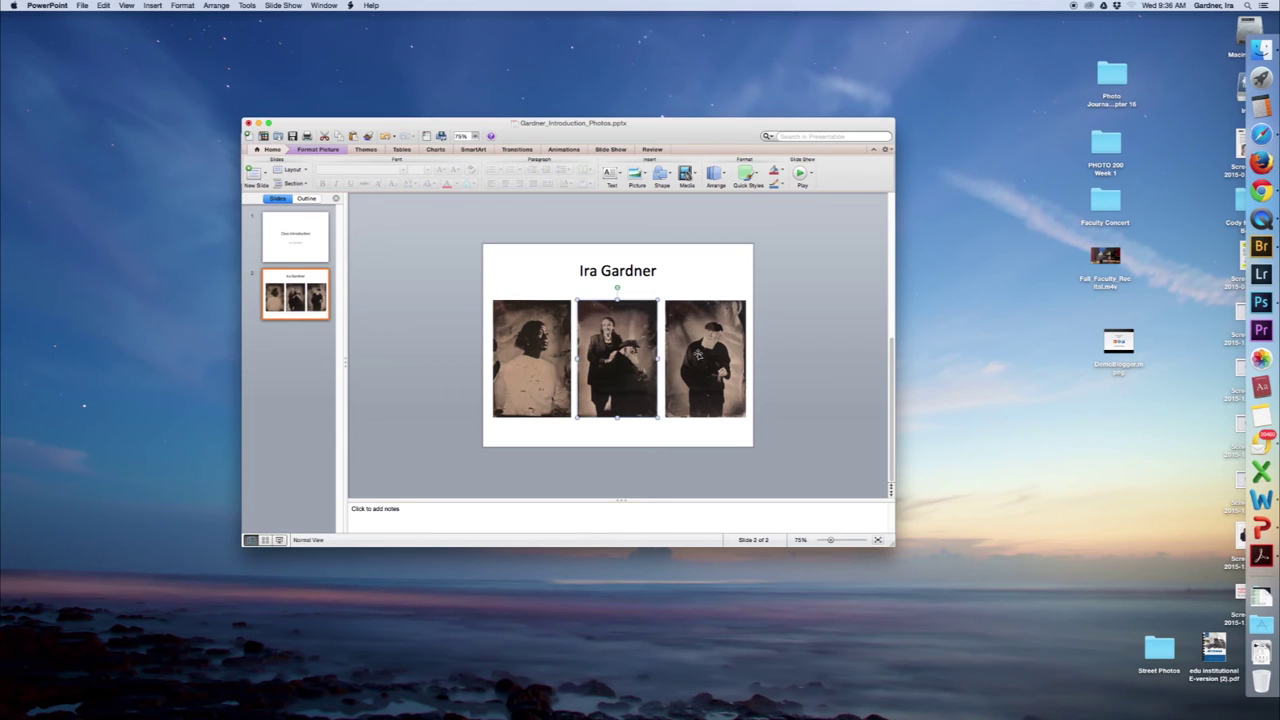
{"action": "left_click", "coordinate": [697, 352]}
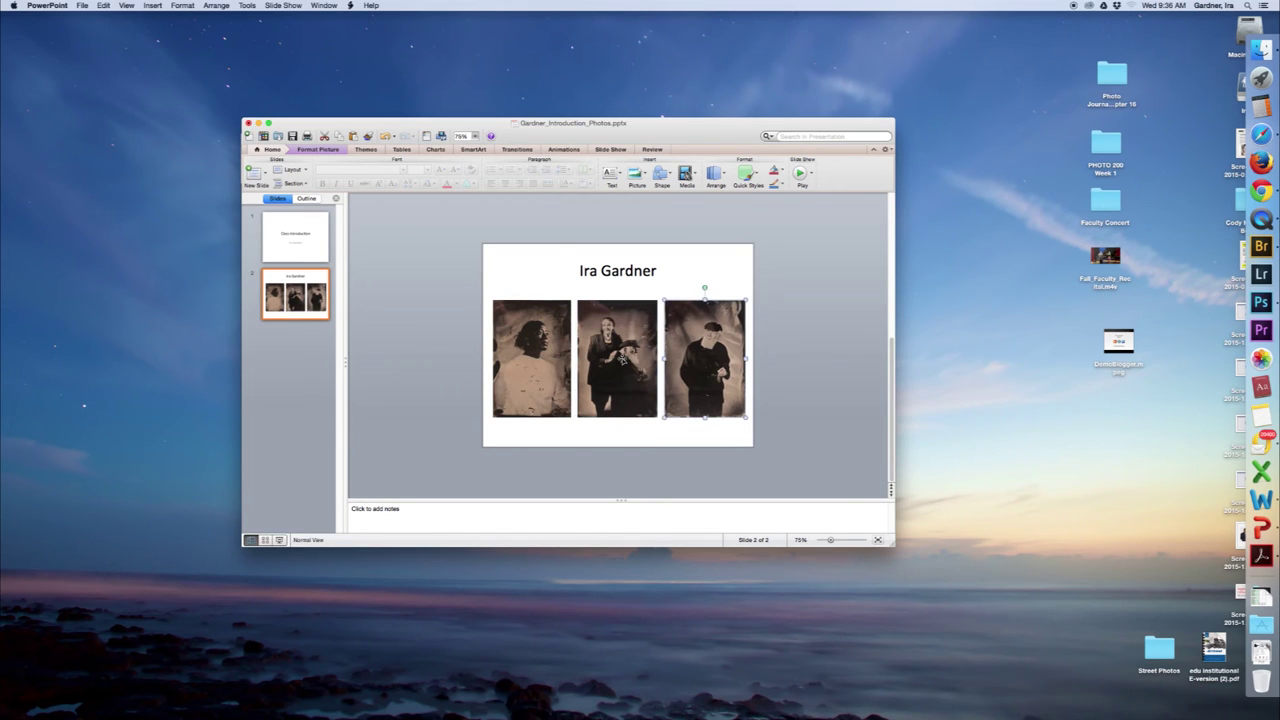
{"action": "left_click", "coordinate": [621, 357]}
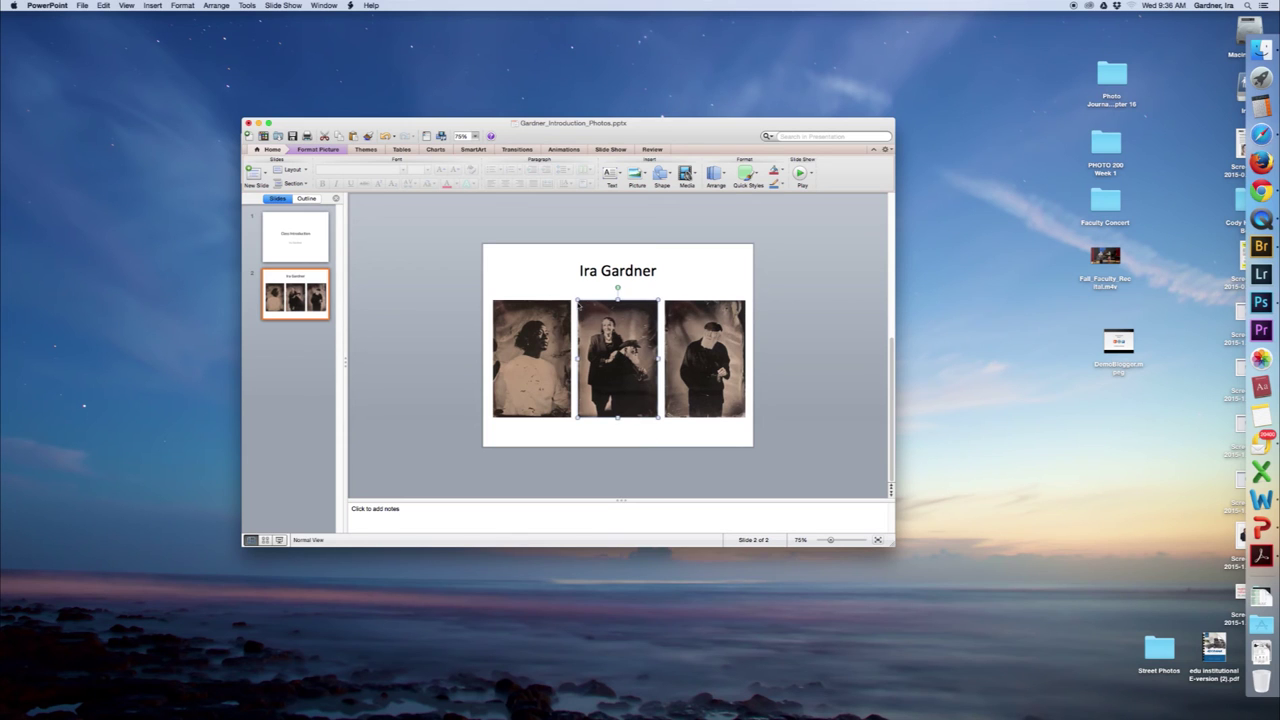
{"action": "left_click", "coordinate": [548, 223]}
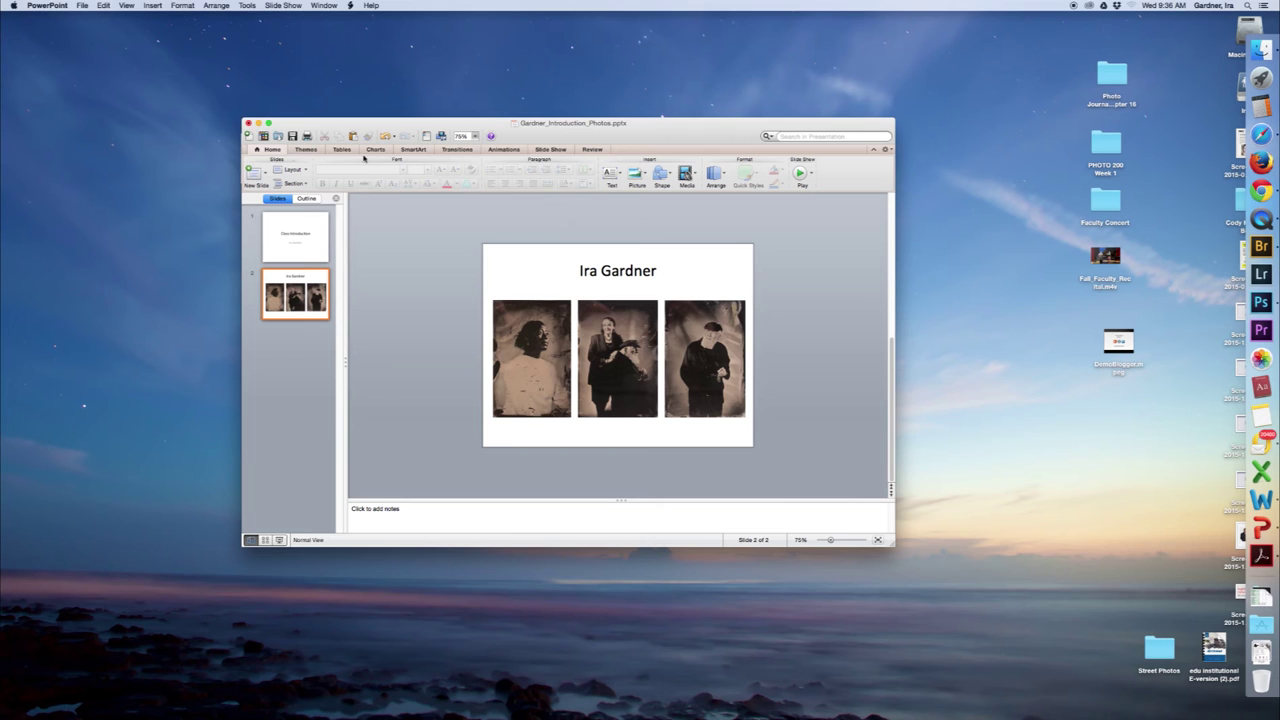
Compare the Black and White themes on the presentation and leave the White theme applied
{"action": "left_click", "coordinate": [304, 149]}
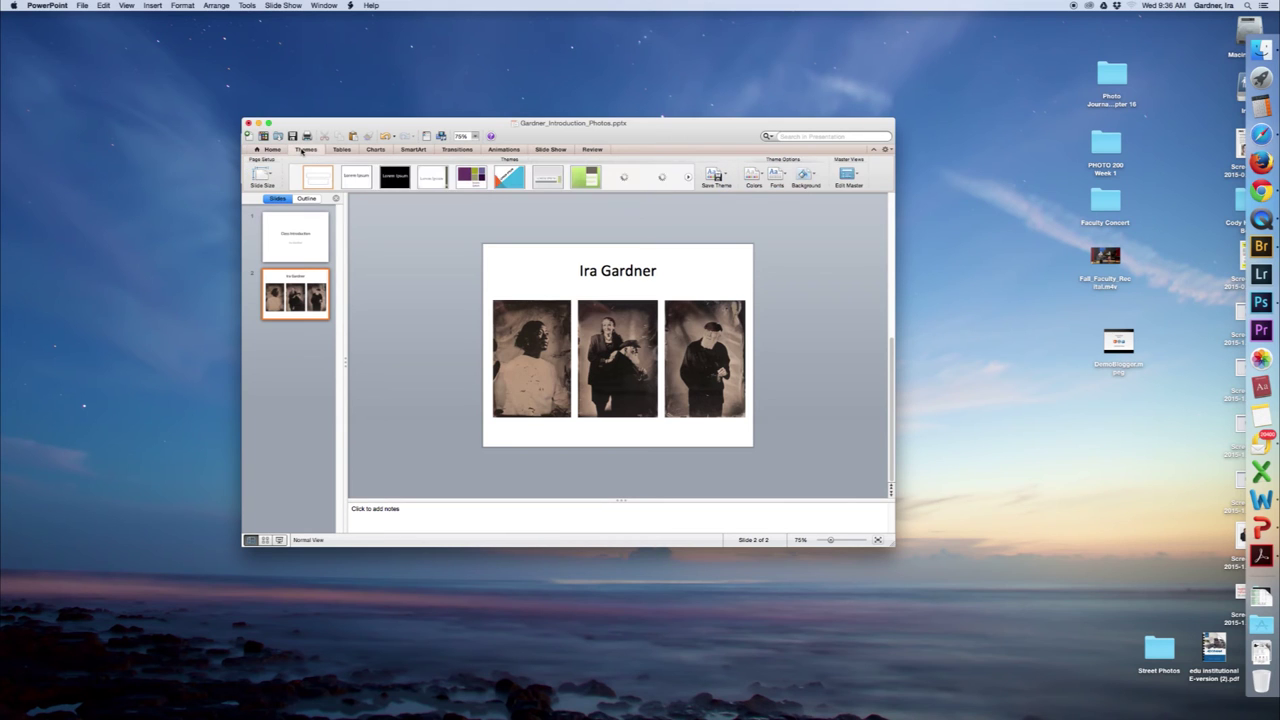
{"action": "left_click", "coordinate": [396, 180]}
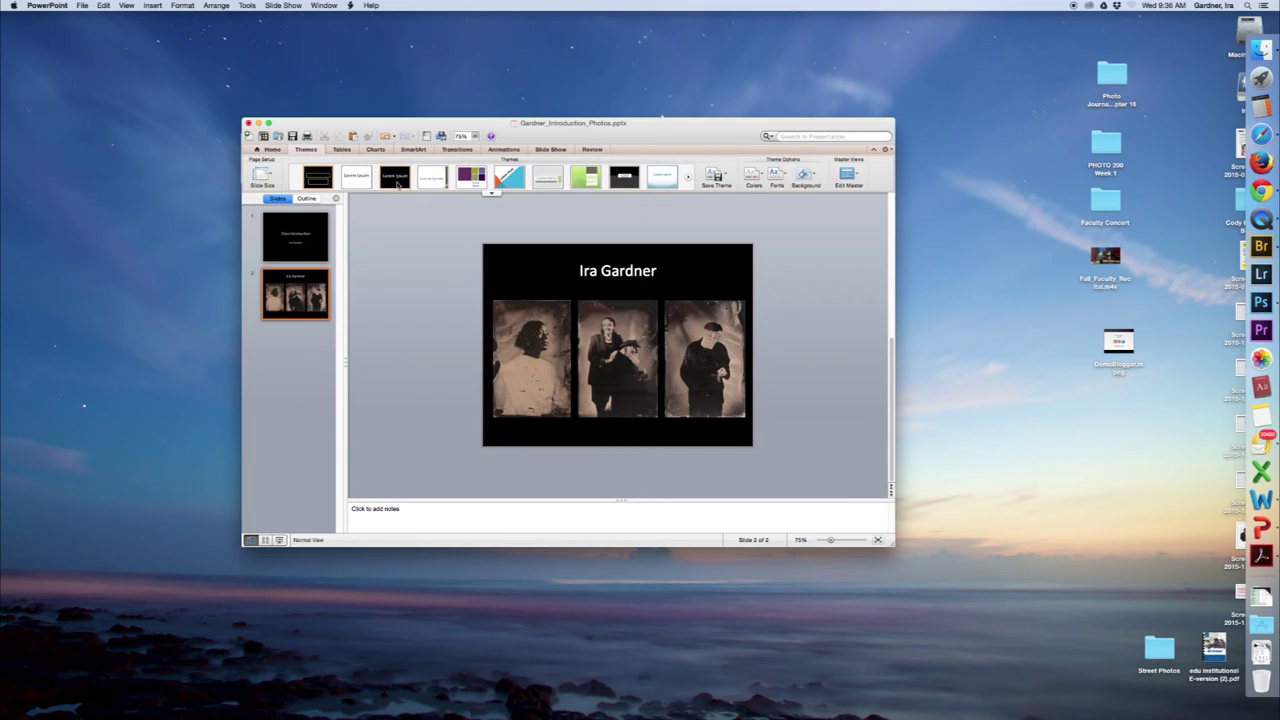
{"action": "left_click", "coordinate": [361, 183]}
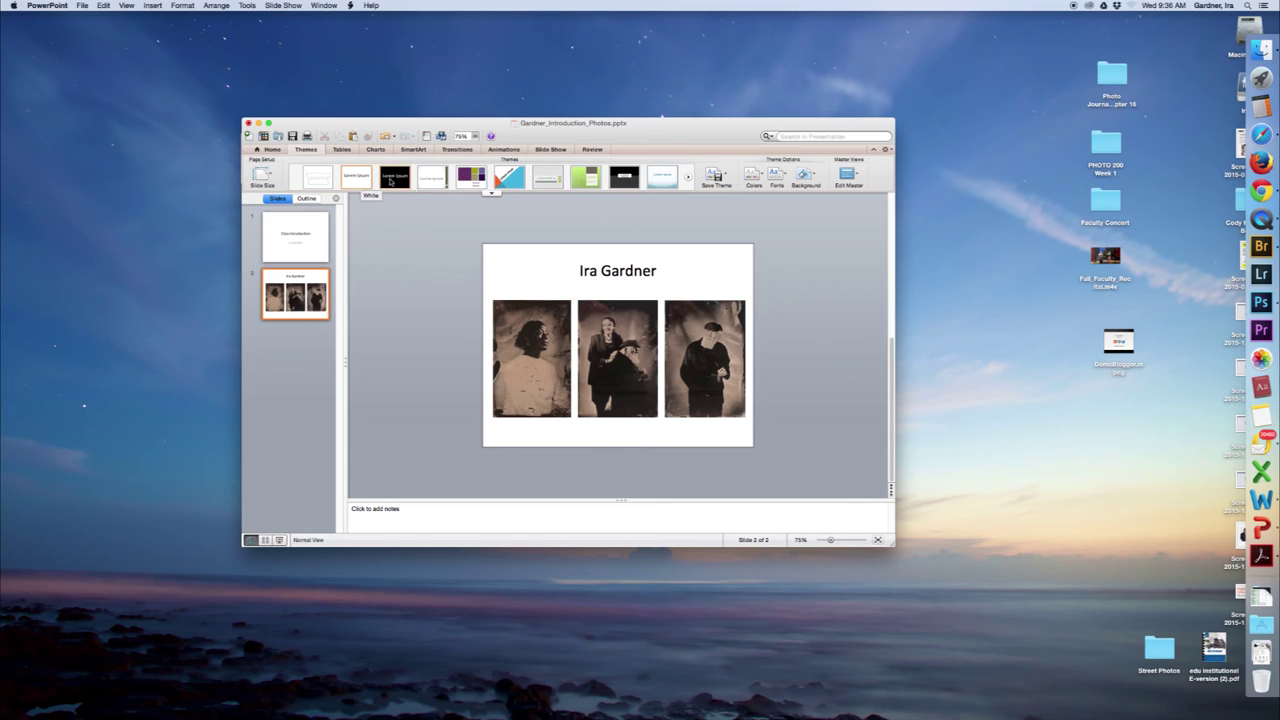
{"action": "left_click", "coordinate": [395, 181]}
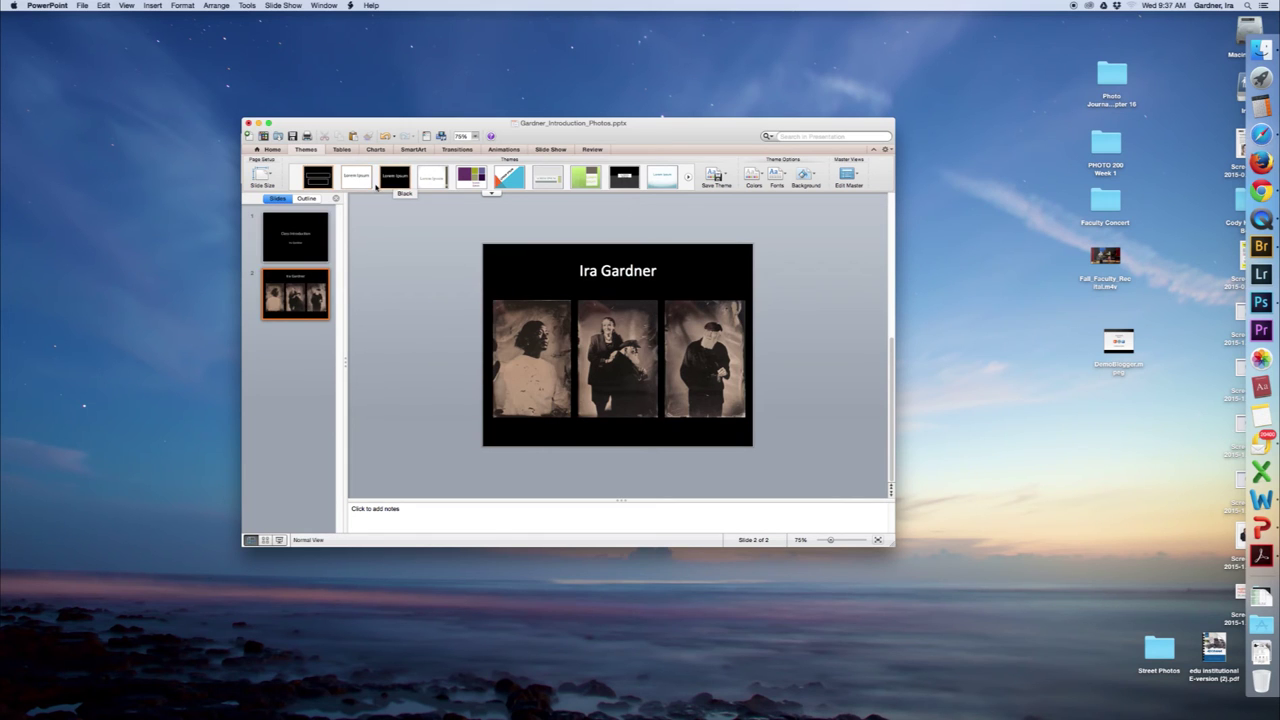
{"action": "left_click", "coordinate": [357, 181]}
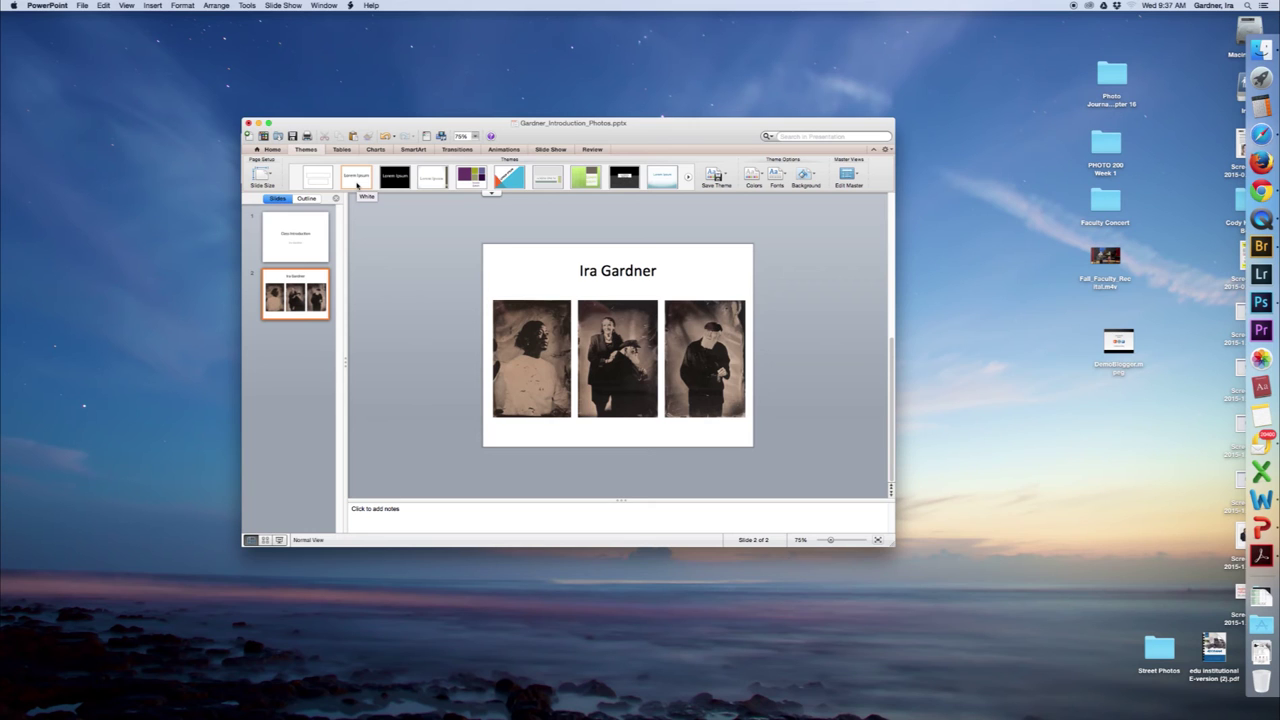
Export the slides as JPEG pictures to the desktop folder 126 Class Introductions, keeping the presentation's file name
{"action": "left_click", "coordinate": [83, 6]}
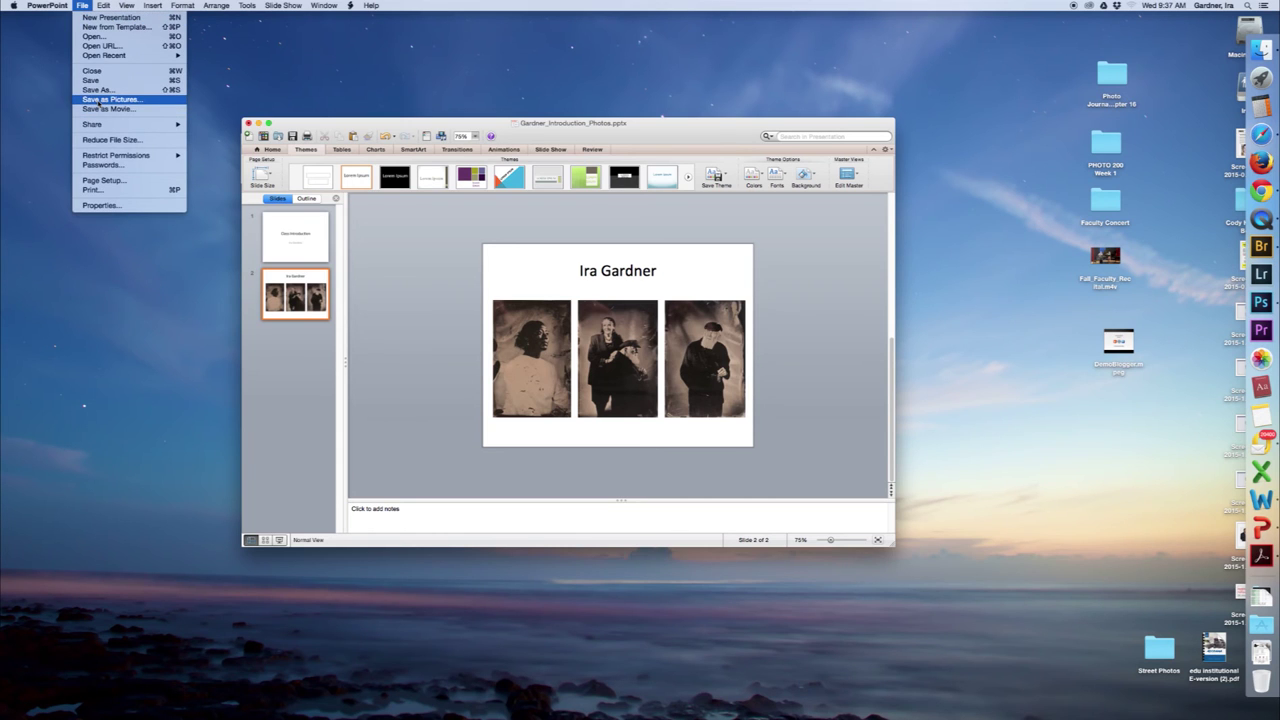
{"action": "left_click", "coordinate": [101, 100]}
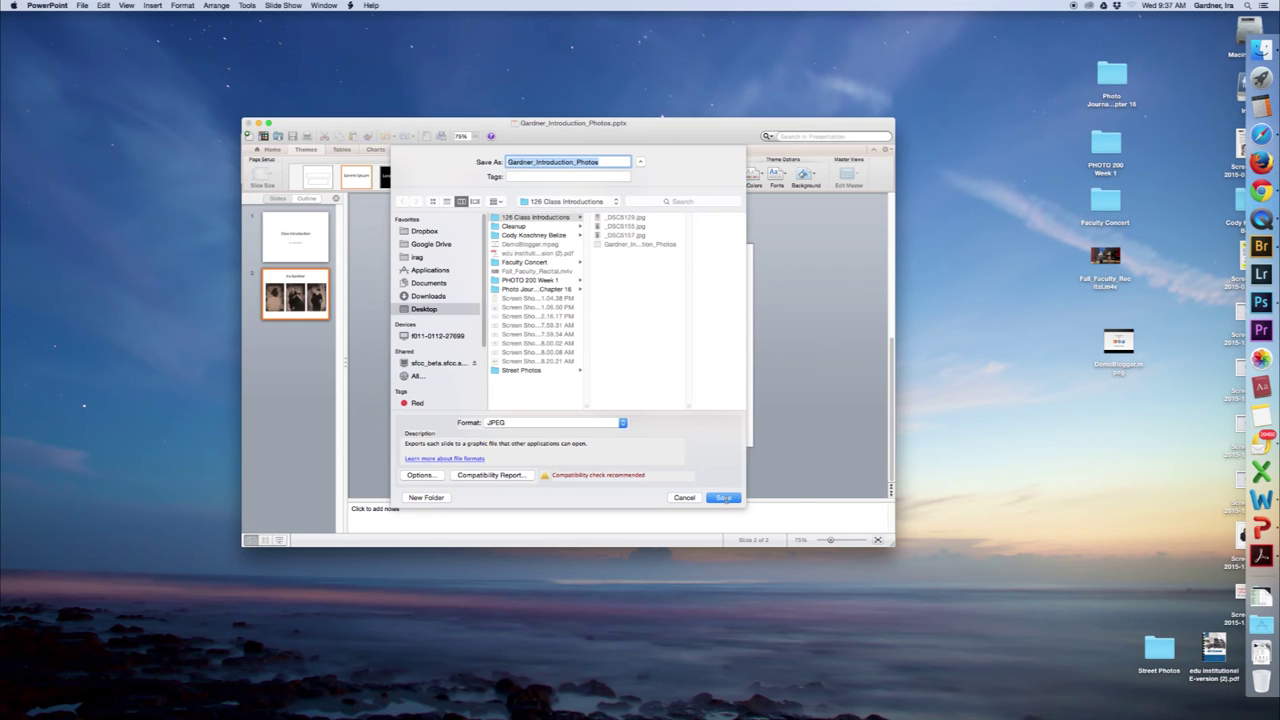
{"action": "left_click", "coordinate": [533, 217]}
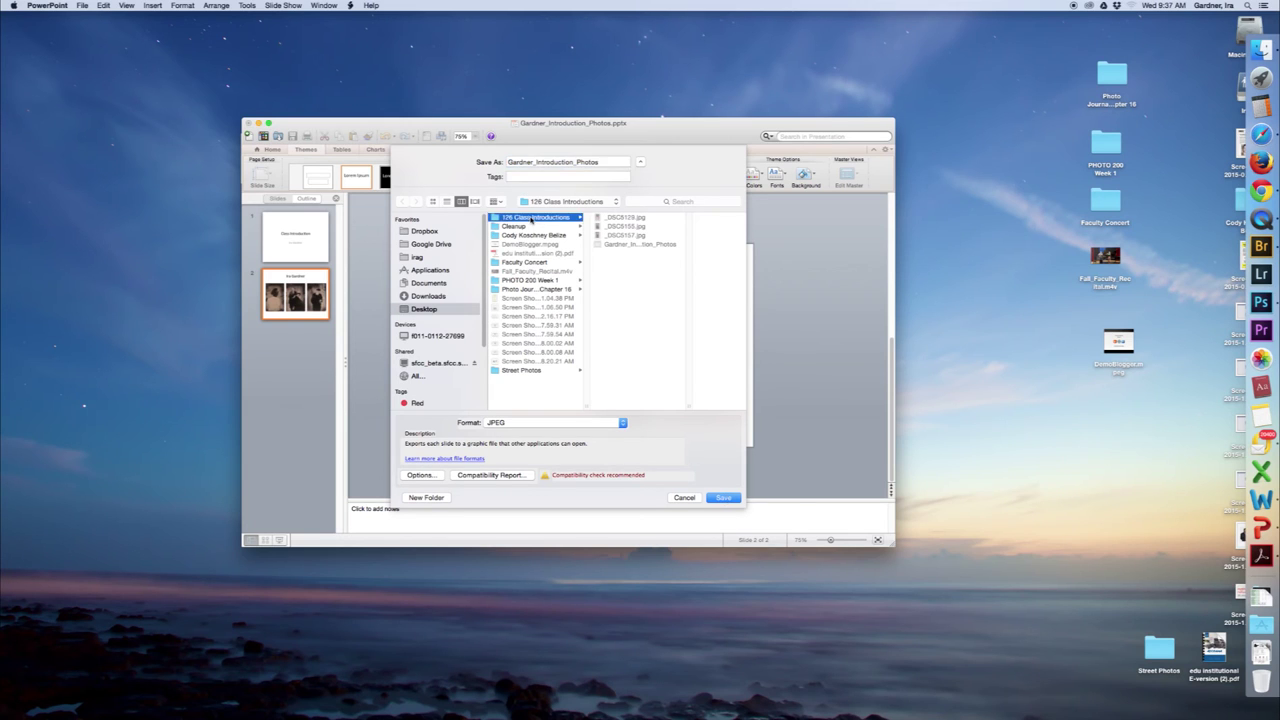
{"action": "left_click", "coordinate": [558, 423]}
{"action": "left_click", "coordinate": [556, 424]}
{"action": "left_click", "coordinate": [722, 501]}
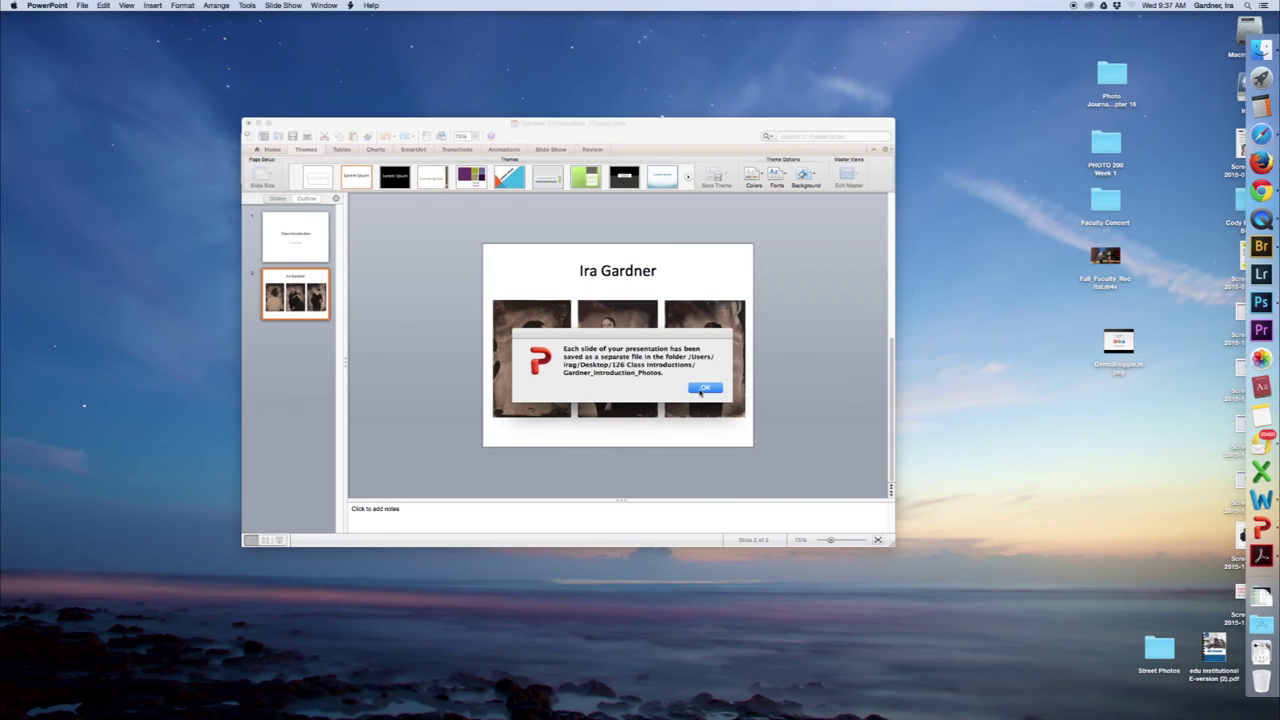
Dismiss the export confirmation, switch to Safari and start a reply in the Week 1 Class Introductions discussion
{"action": "left_click", "coordinate": [704, 388]}
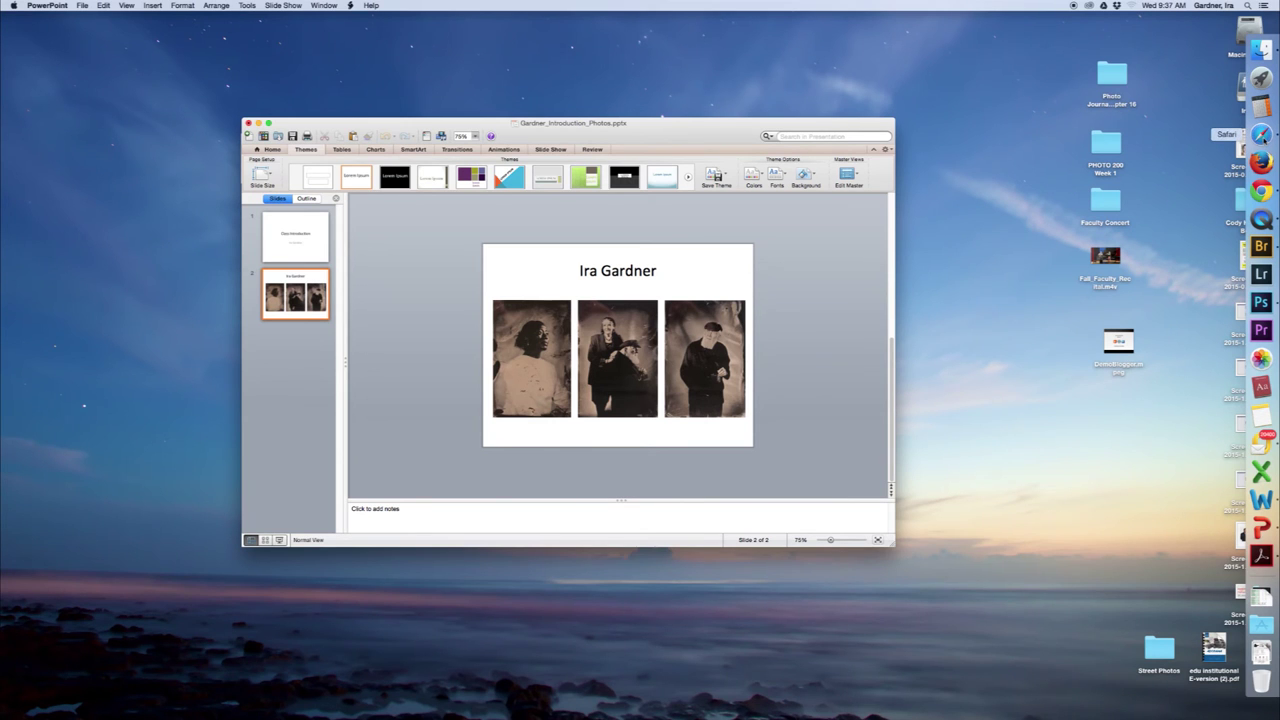
{"action": "left_click", "coordinate": [1262, 134]}
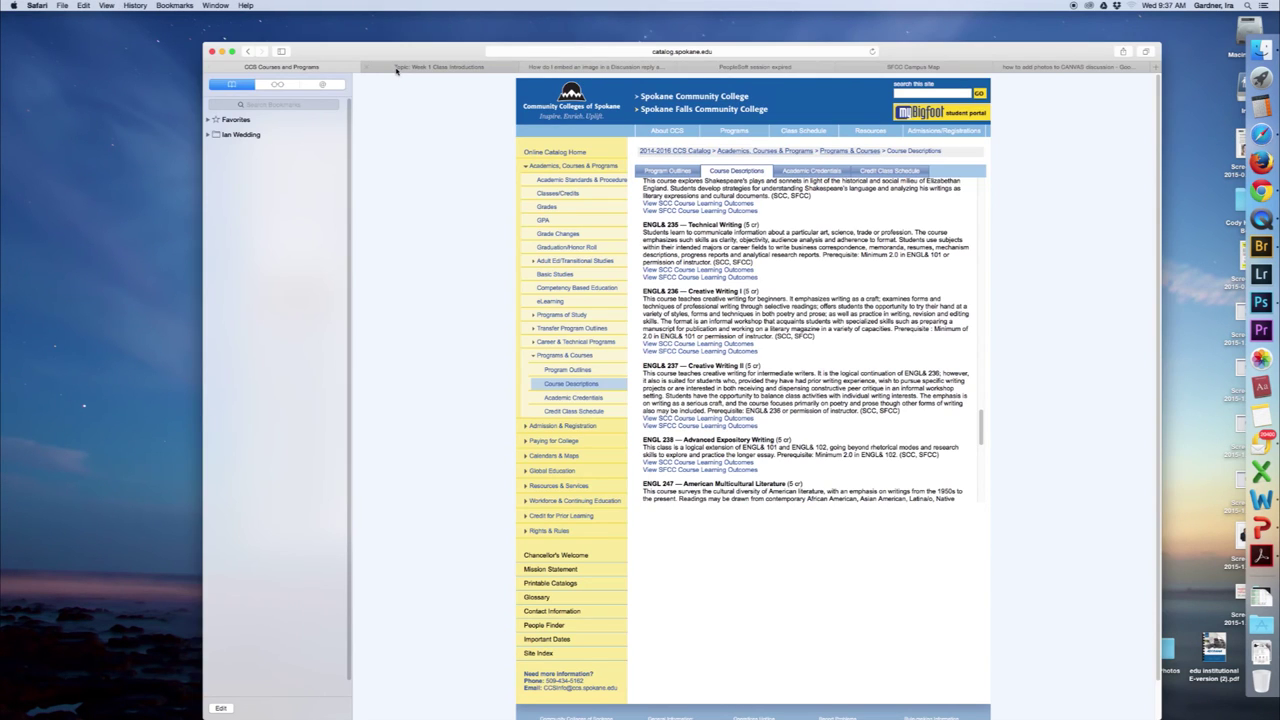
{"action": "left_click", "coordinate": [440, 67]}
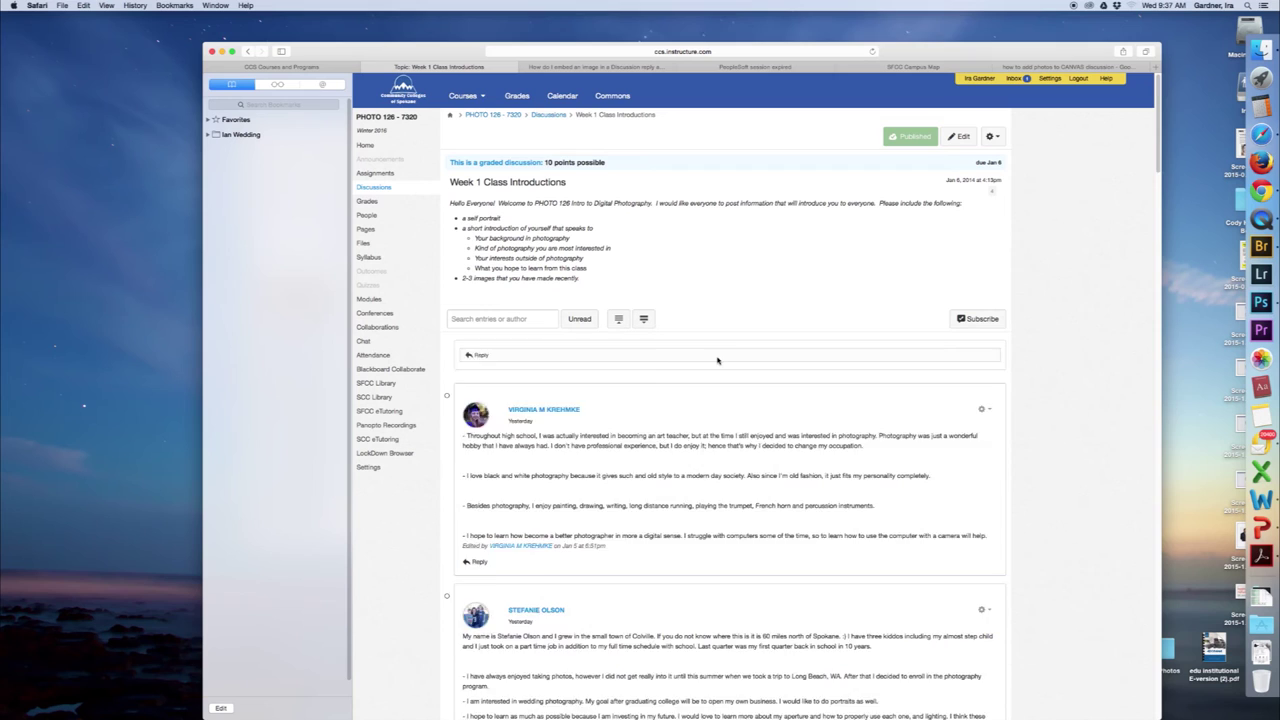
{"action": "left_click", "coordinate": [717, 360]}
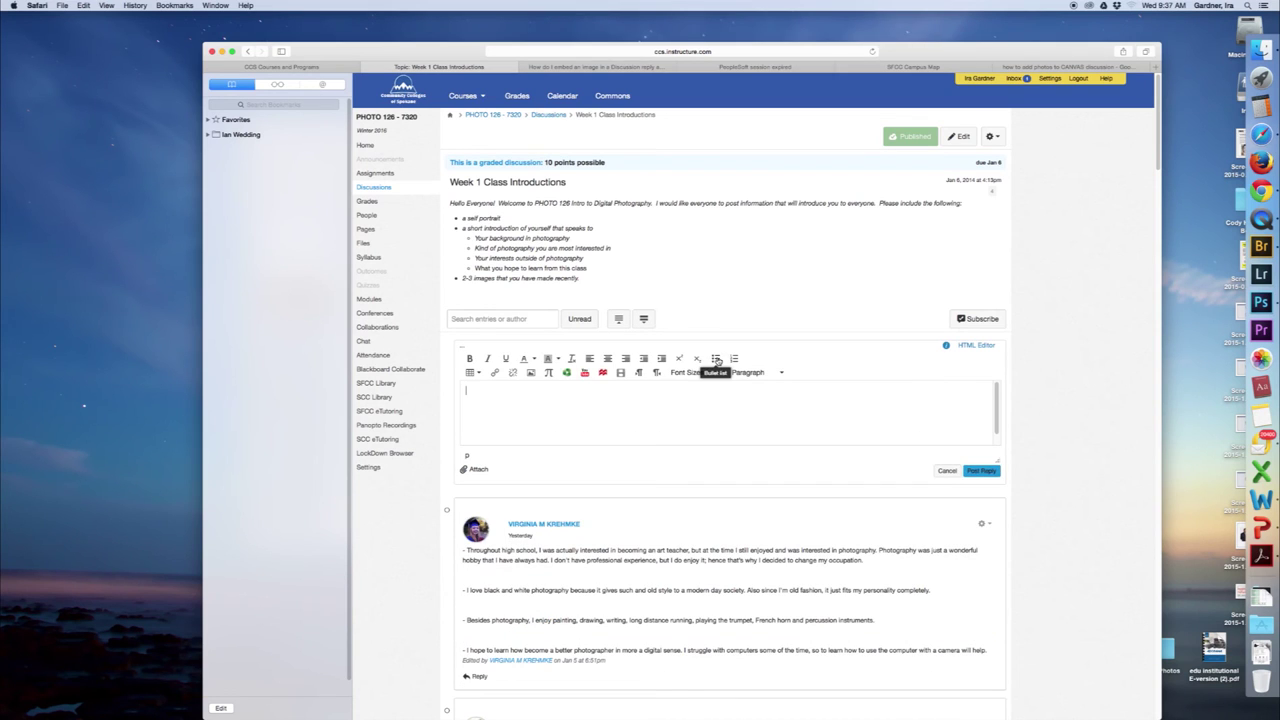
Look through Course files and My files as Canvas image sources for the reply, leaving without inserting an image
{"action": "left_click", "coordinate": [533, 374]}
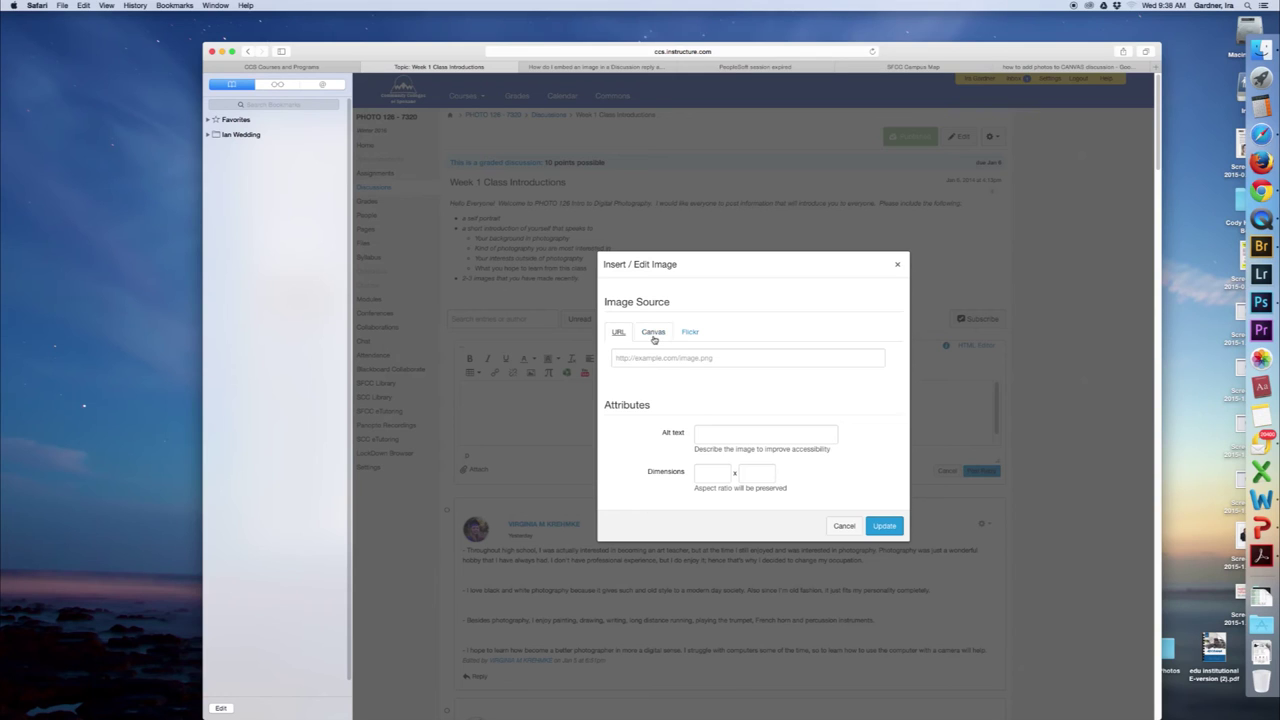
{"action": "left_click", "coordinate": [654, 335]}
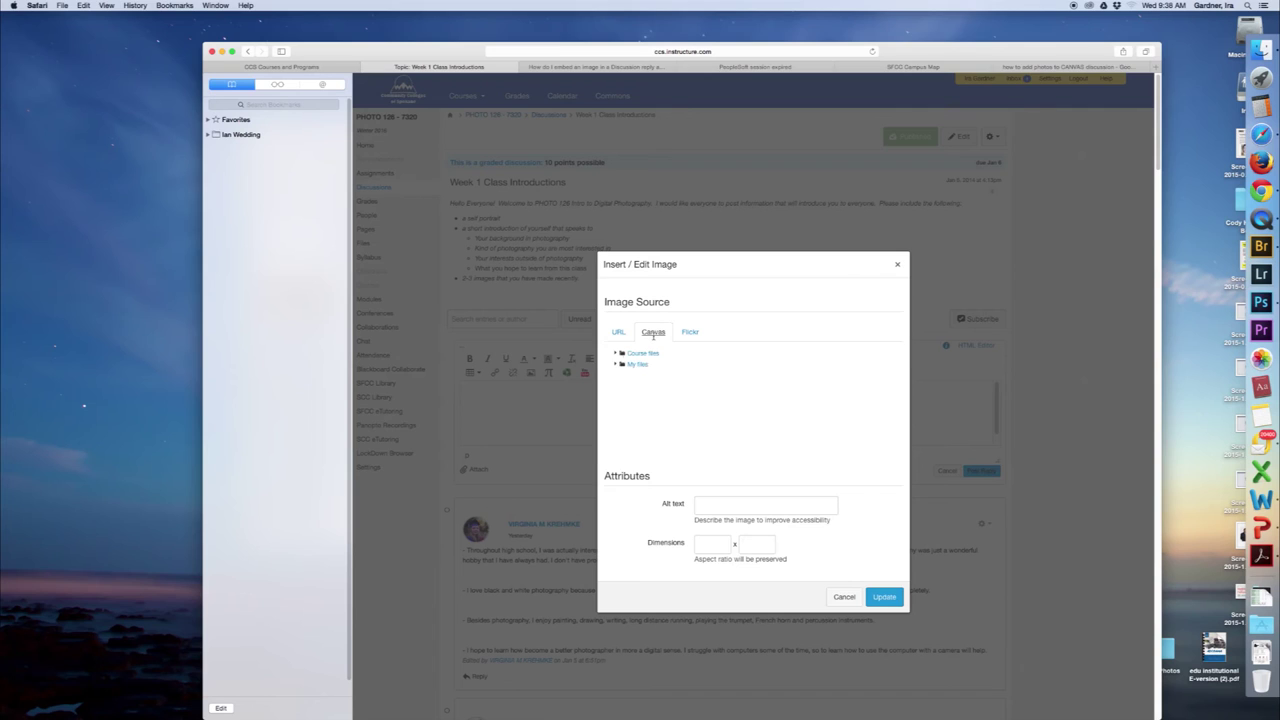
{"action": "left_click", "coordinate": [640, 353]}
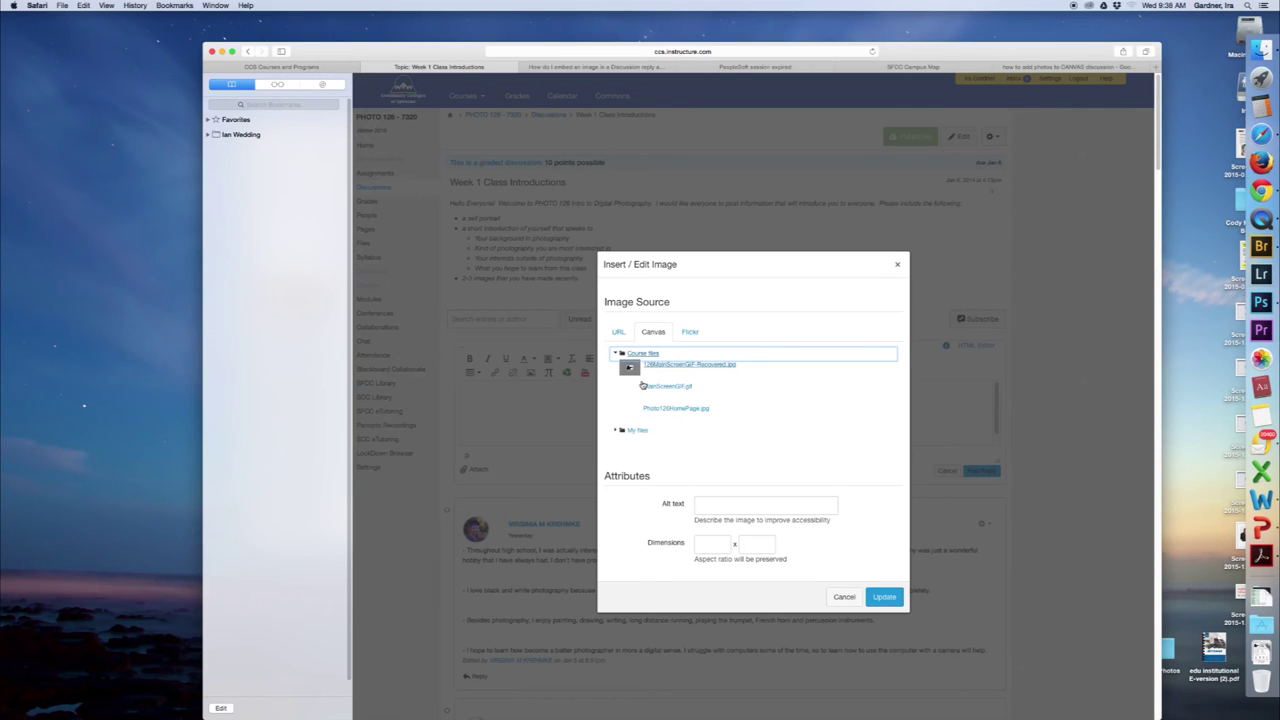
{"action": "left_click", "coordinate": [614, 431]}
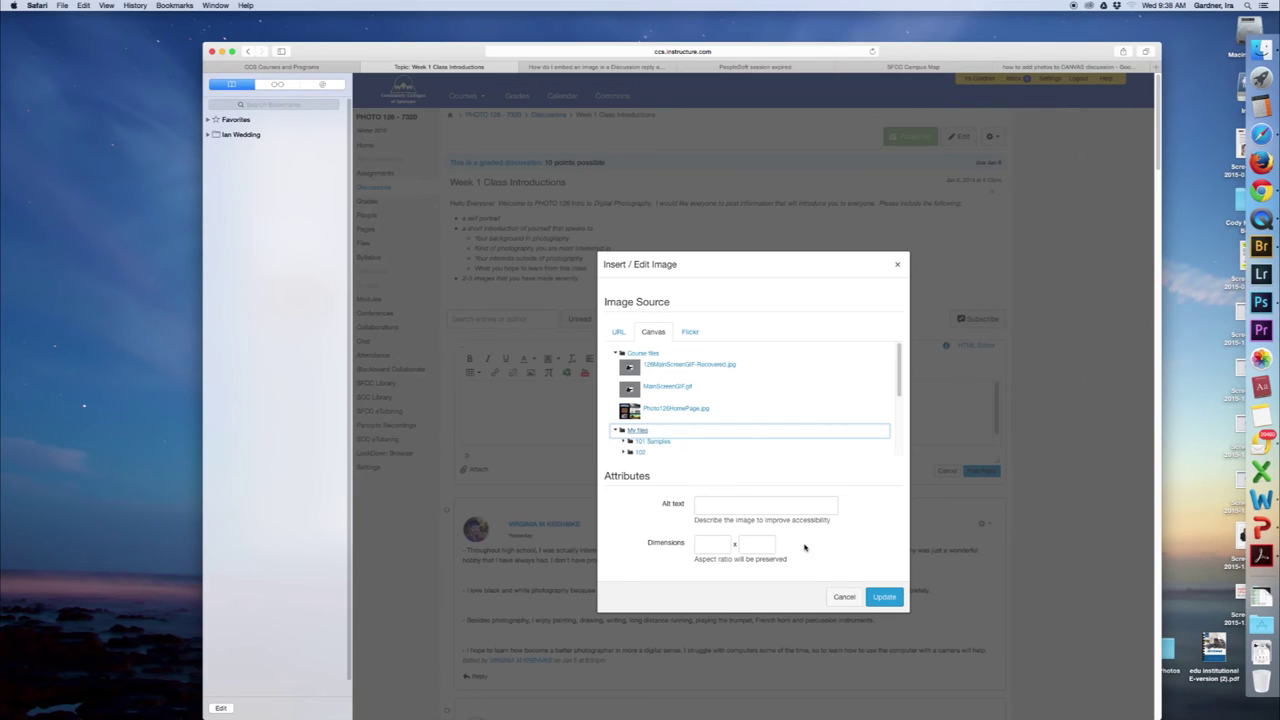
{"action": "left_click", "coordinate": [843, 598]}
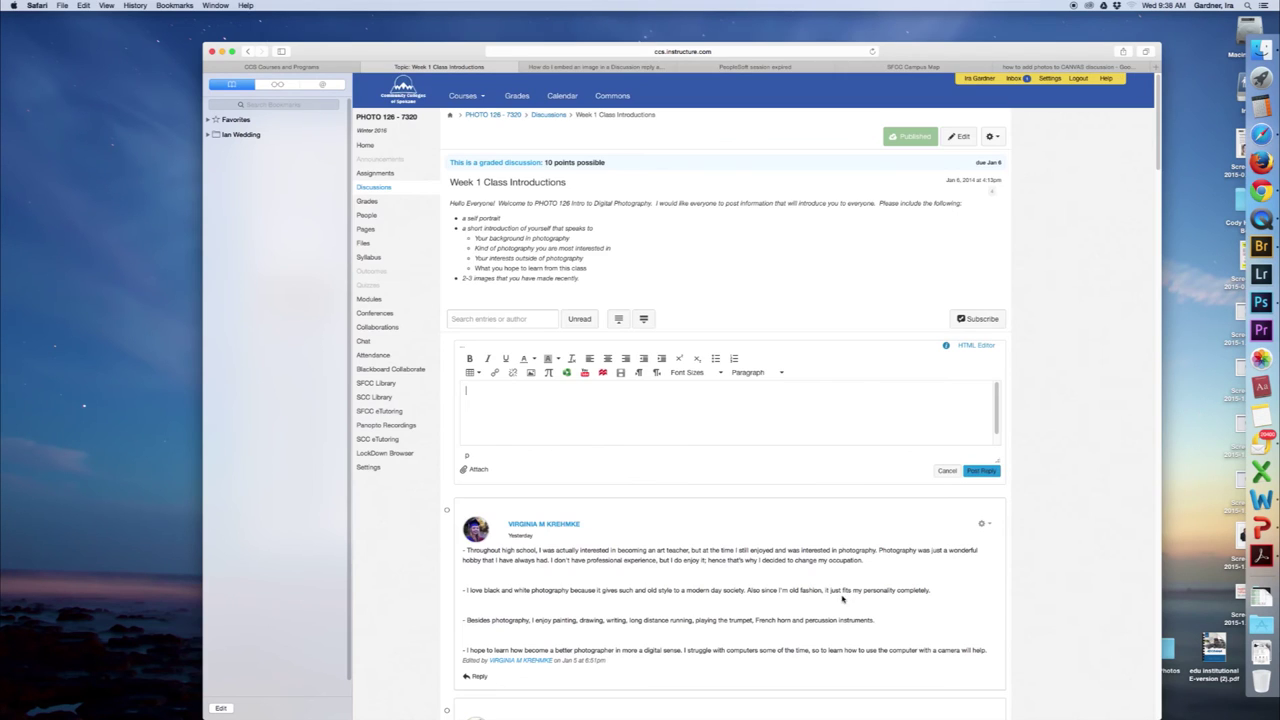
Create a folder named 126 in the account's personal files and open it
{"action": "left_click", "coordinate": [975, 80]}
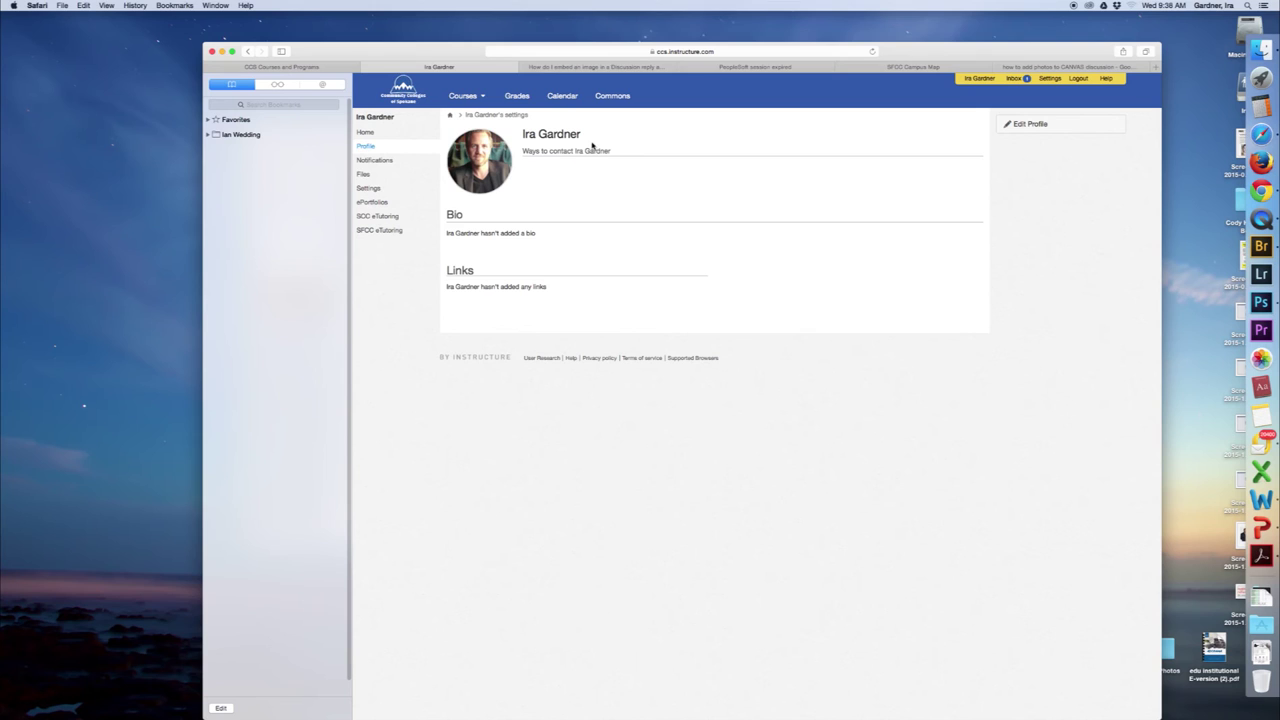
{"action": "left_click", "coordinate": [364, 175]}
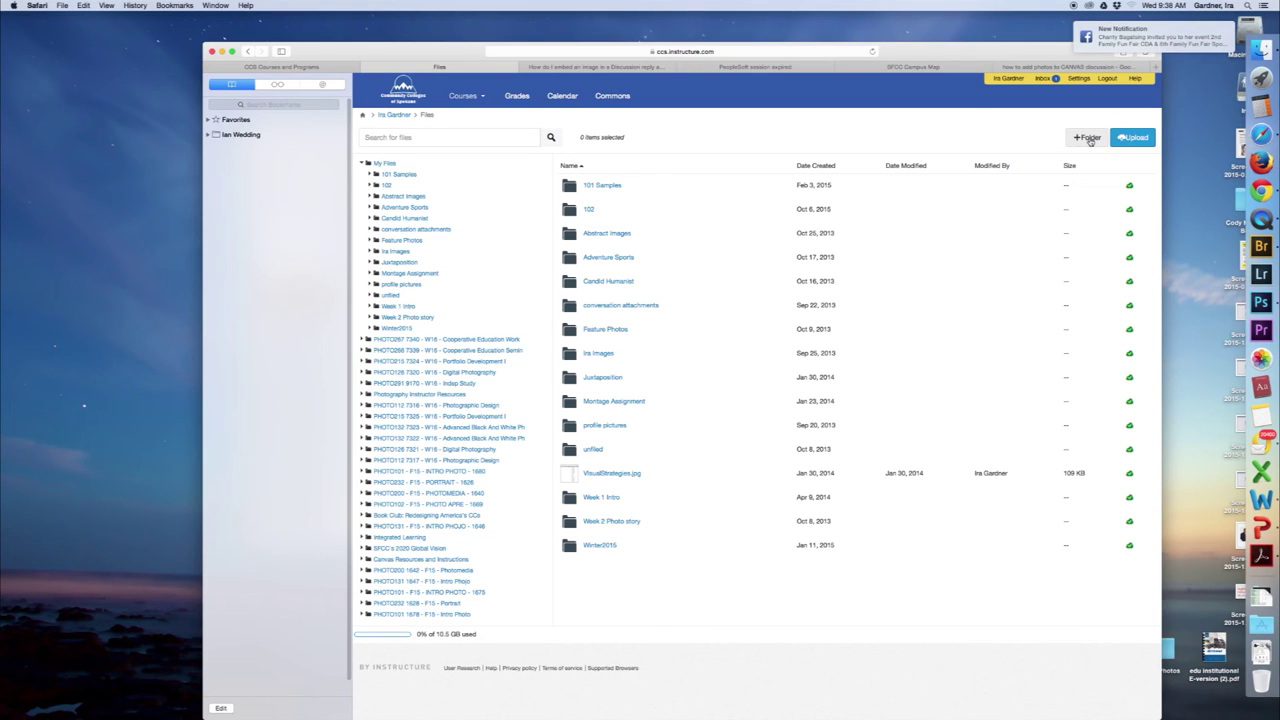
{"action": "left_click", "coordinate": [1088, 138]}
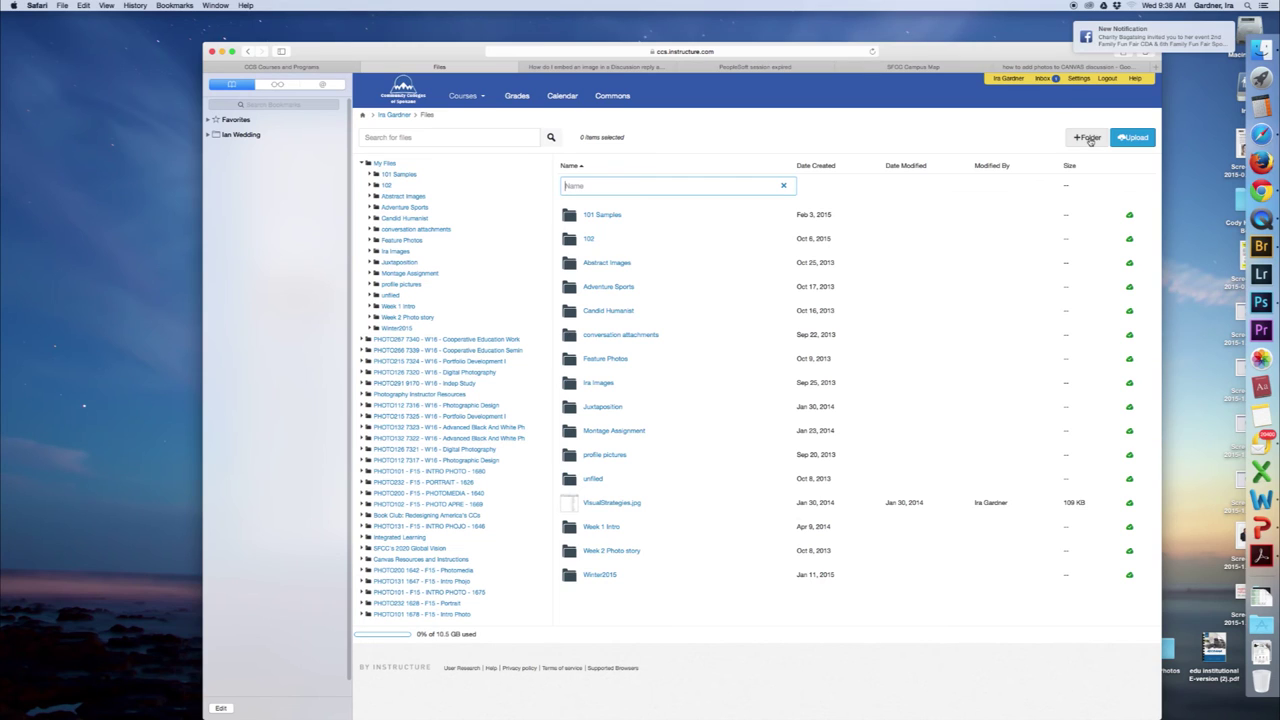
{"action": "type", "text": "126"}
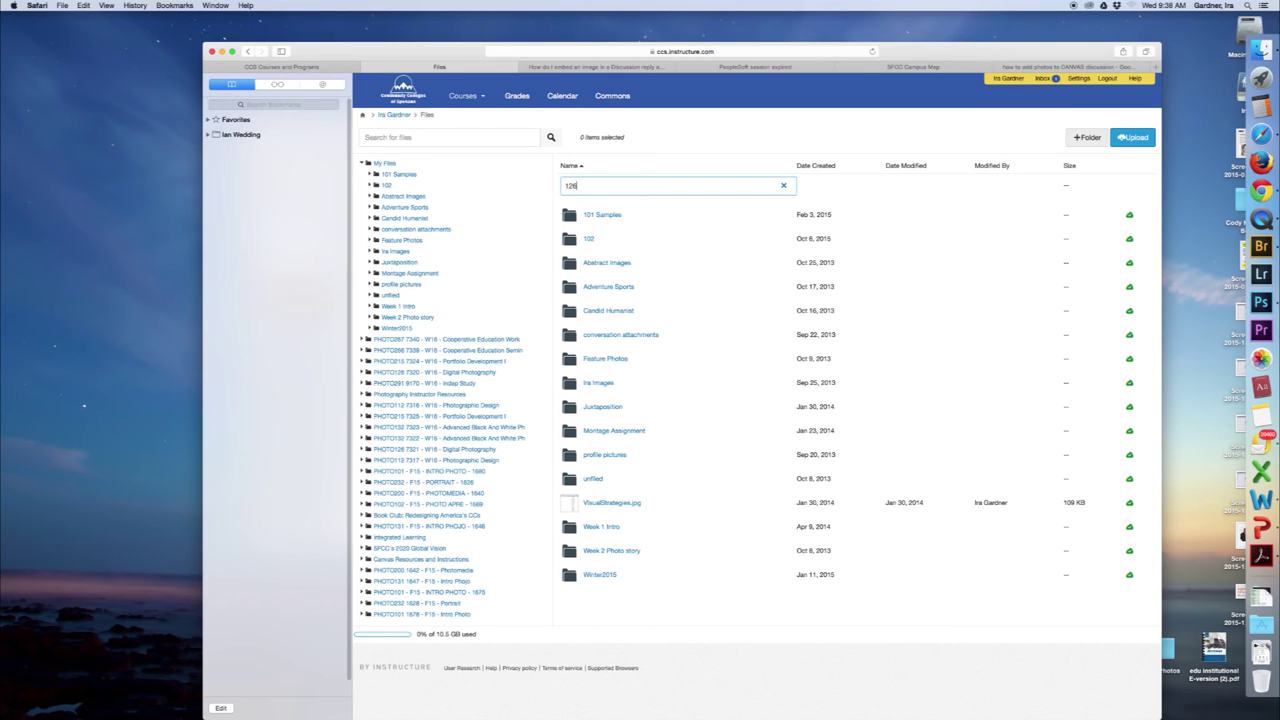
{"action": "key", "text": "Return"}
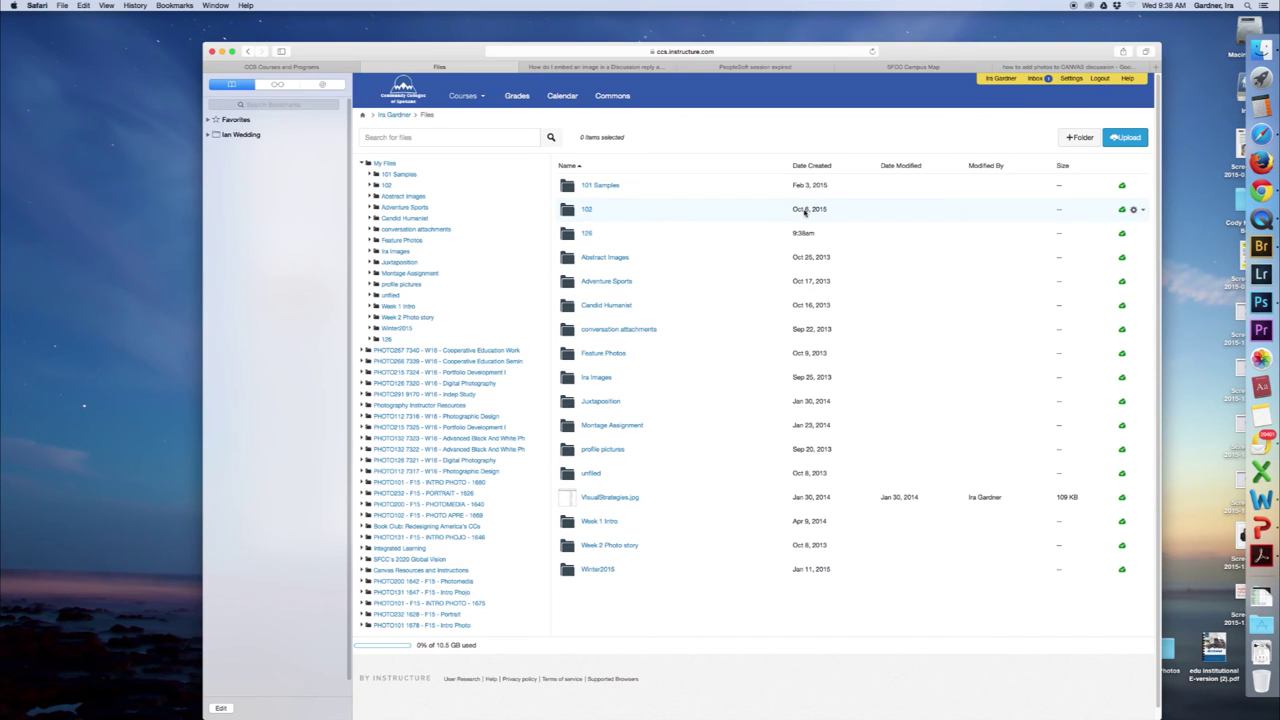
{"action": "left_click", "coordinate": [586, 234]}
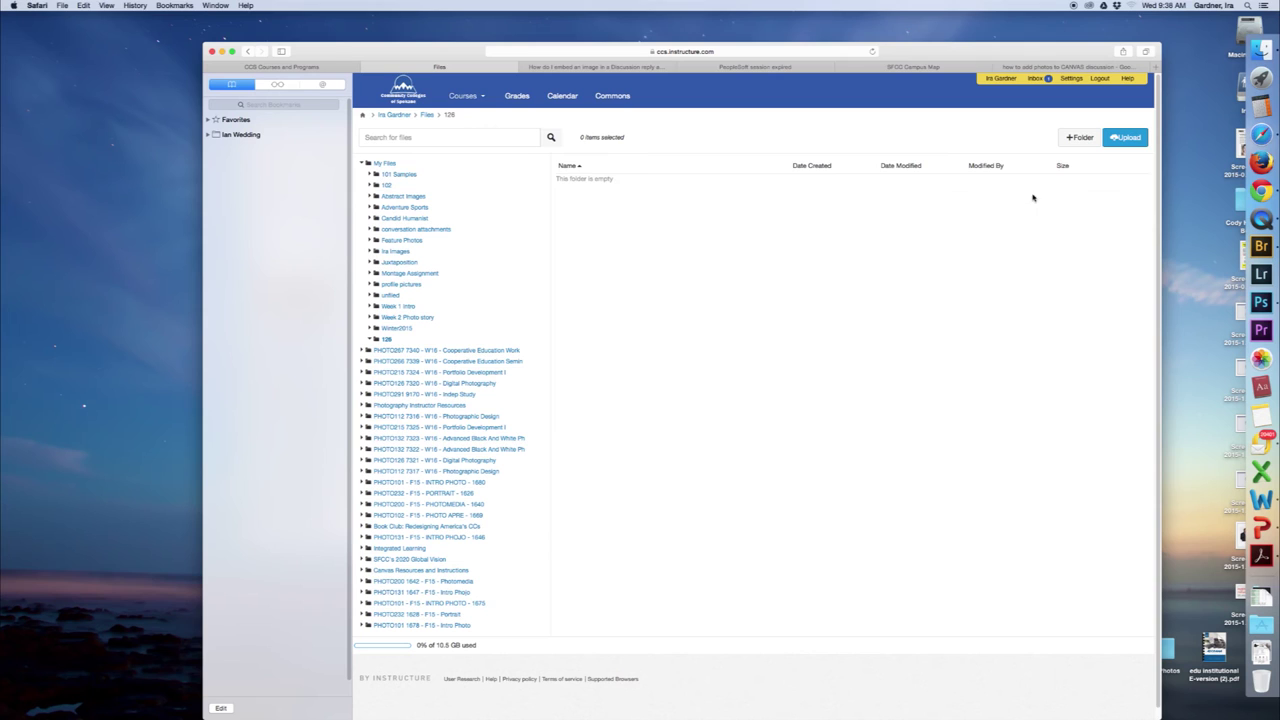
Upload Slide2.jpg to the 126 folder from the exported slides subfolder inside the desktop folder 126 Class Introductions
{"action": "left_click", "coordinate": [1125, 140]}
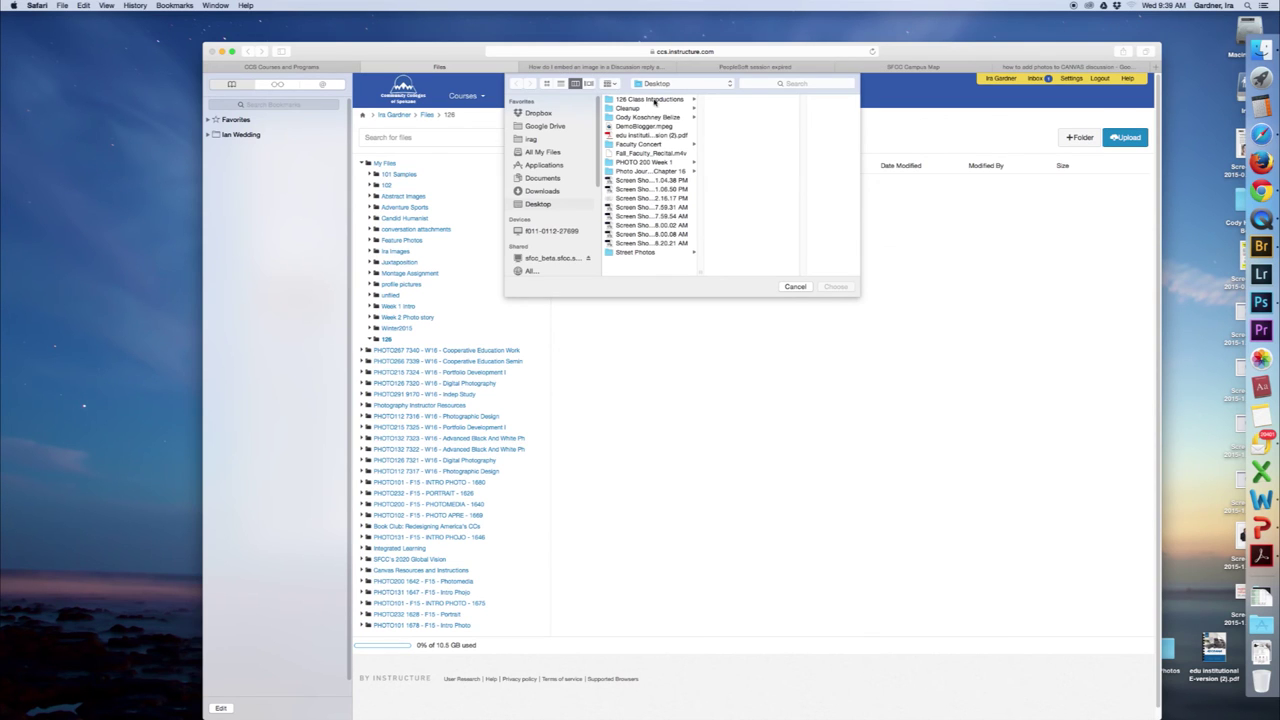
{"action": "left_click", "coordinate": [655, 101]}
{"action": "left_click", "coordinate": [733, 127]}
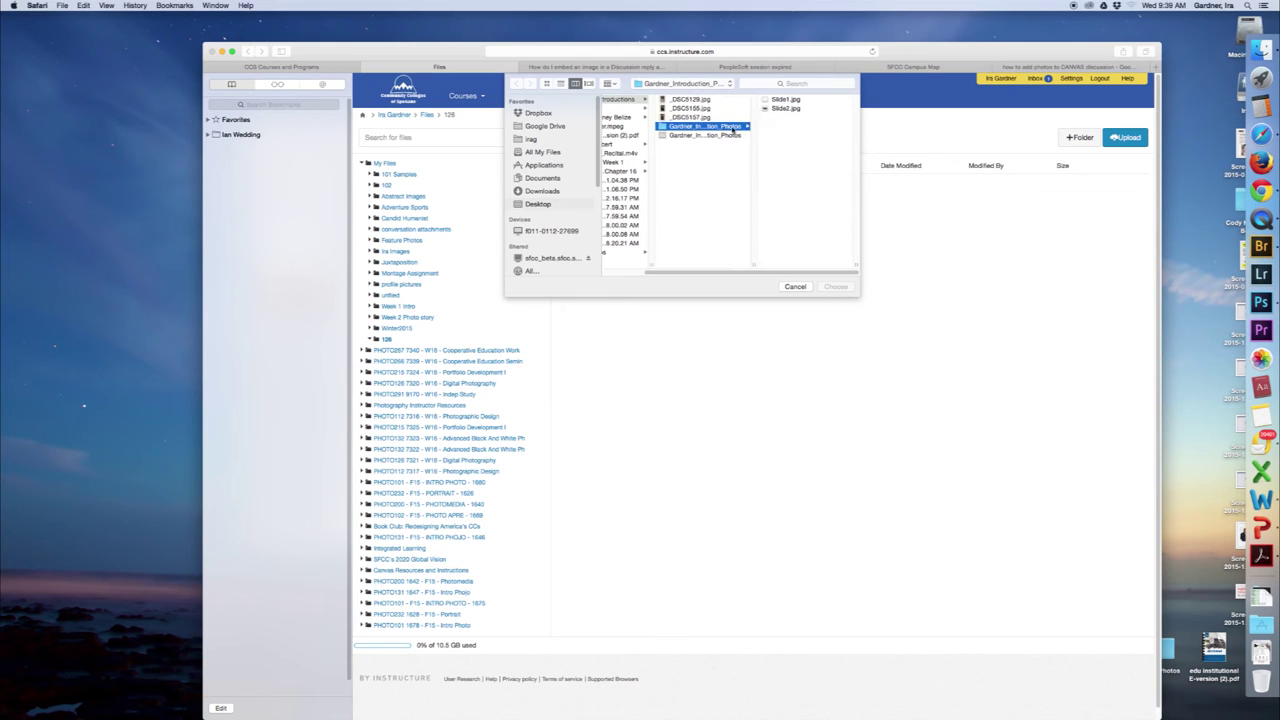
{"action": "left_click", "coordinate": [778, 109]}
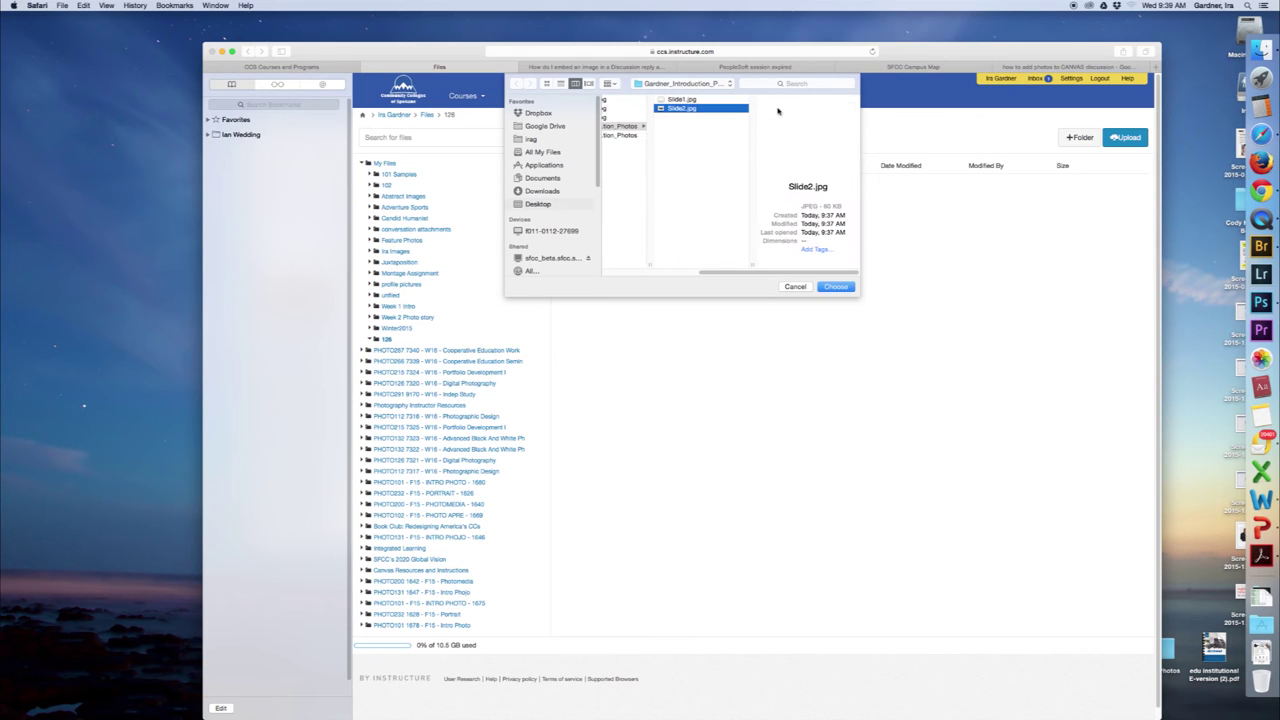
{"action": "left_click", "coordinate": [695, 100]}
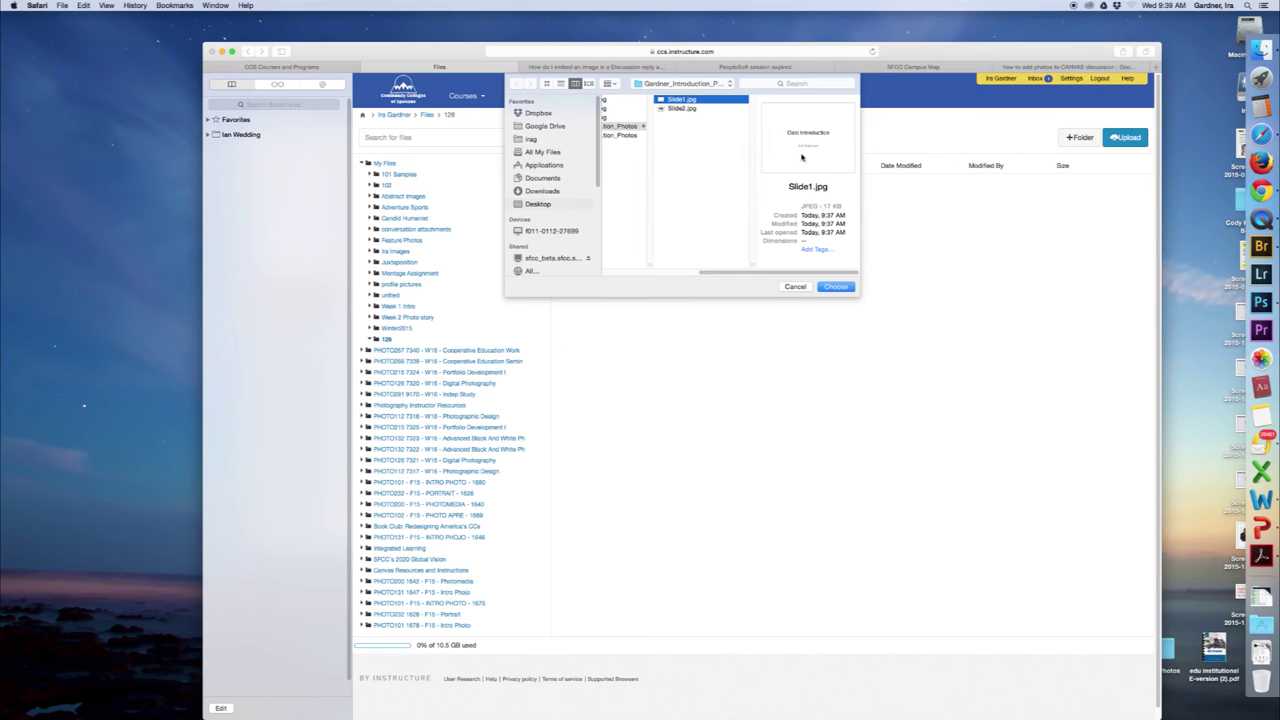
{"action": "left_click", "coordinate": [693, 110]}
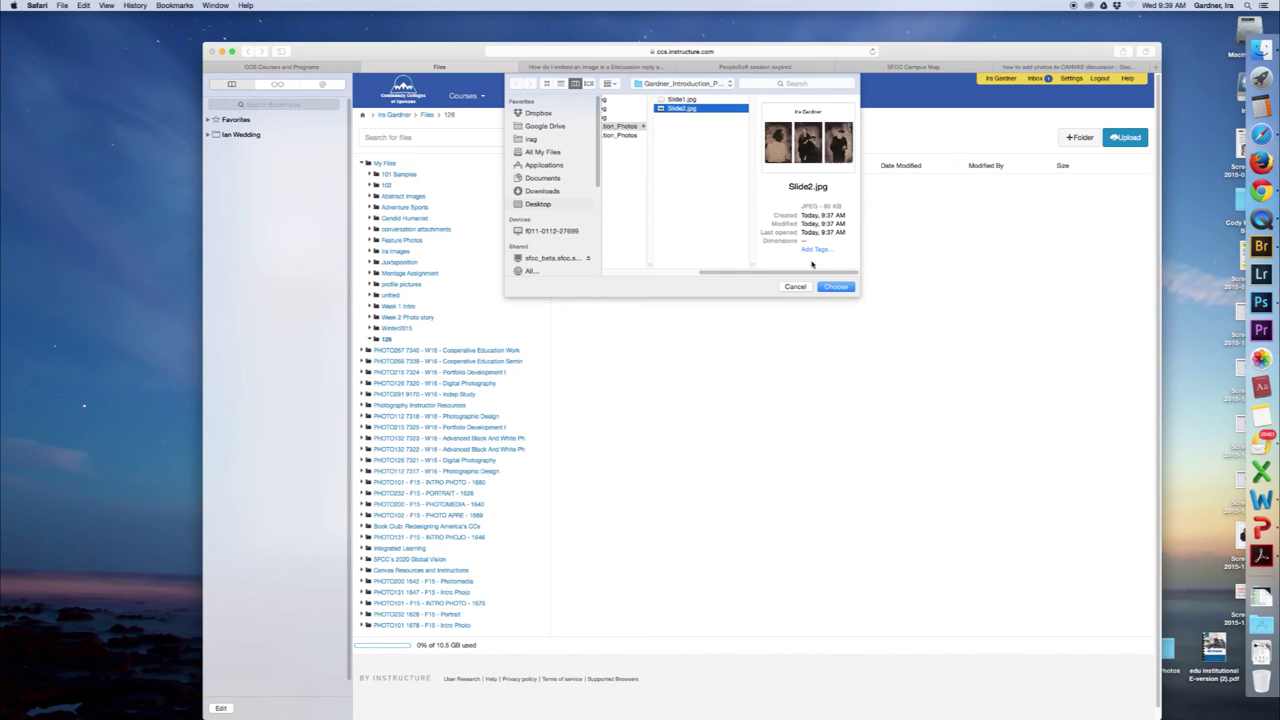
{"action": "left_click", "coordinate": [836, 286]}
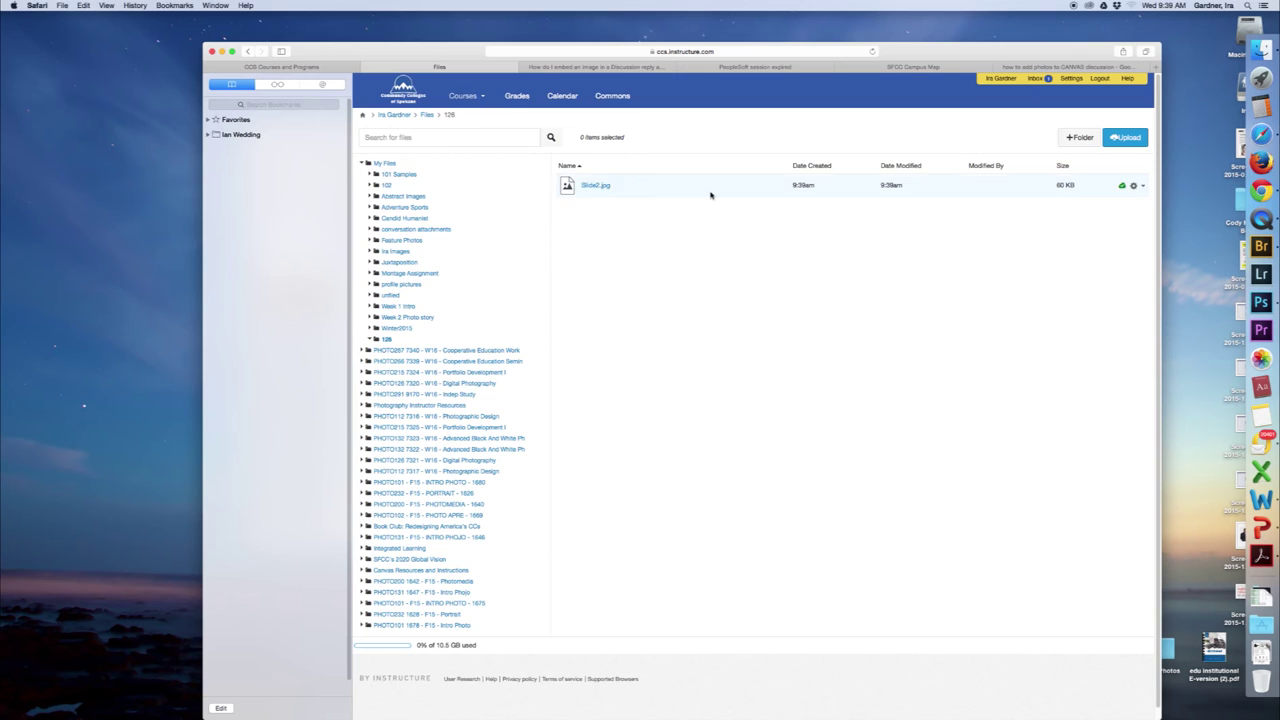
Go to the PHOTO126 7320 course's Week 1 Class Introductions discussion and start a reply
{"action": "mouse_move", "coordinate": [473, 101]}
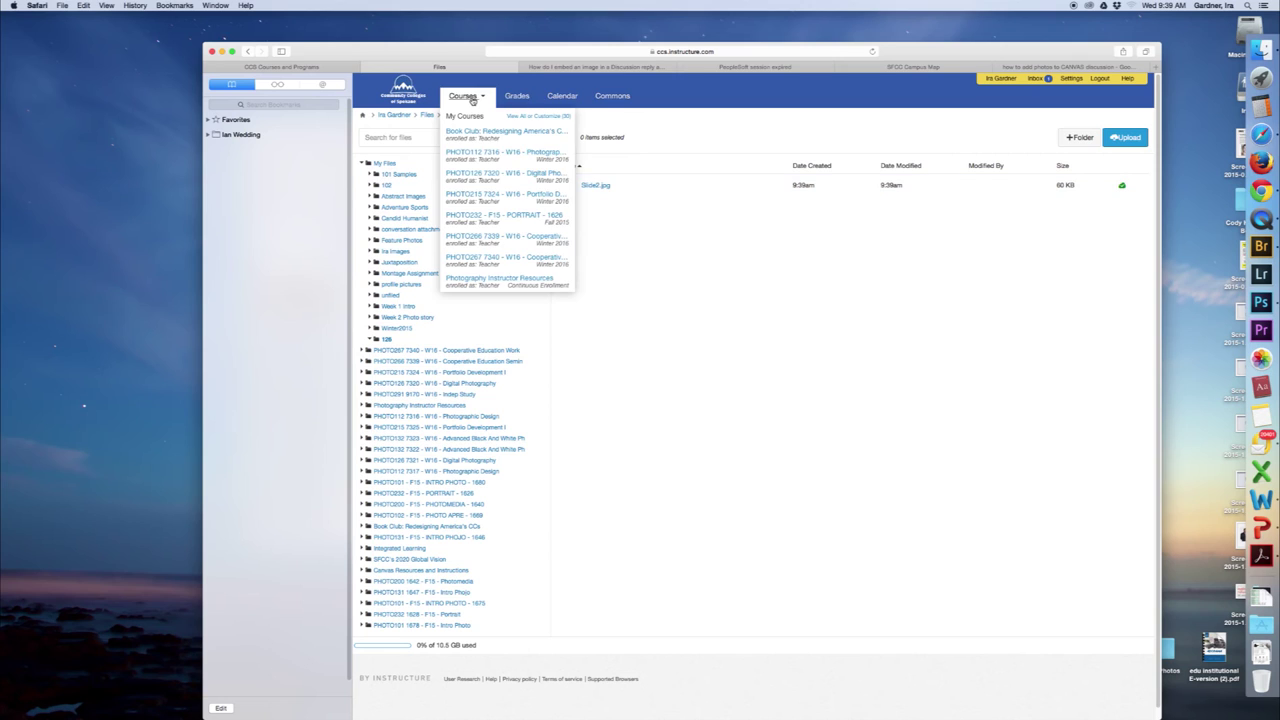
{"action": "left_click", "coordinate": [463, 176]}
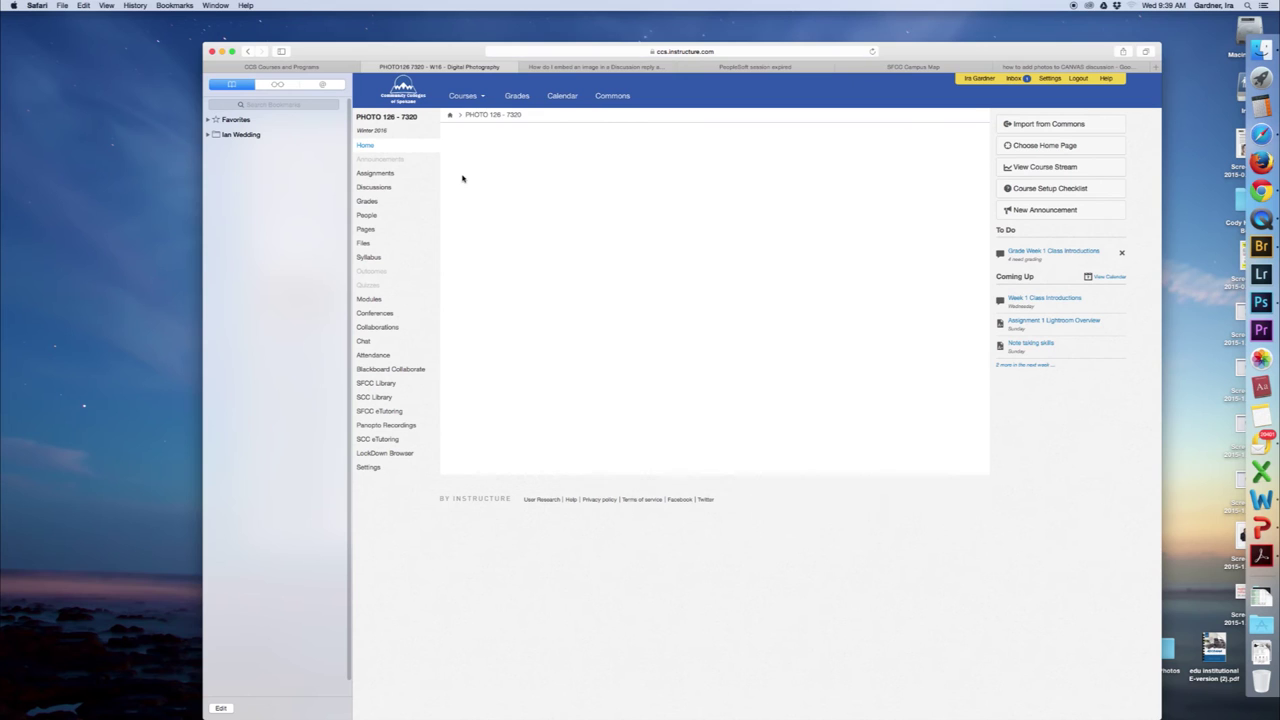
{"action": "left_click", "coordinate": [376, 174]}
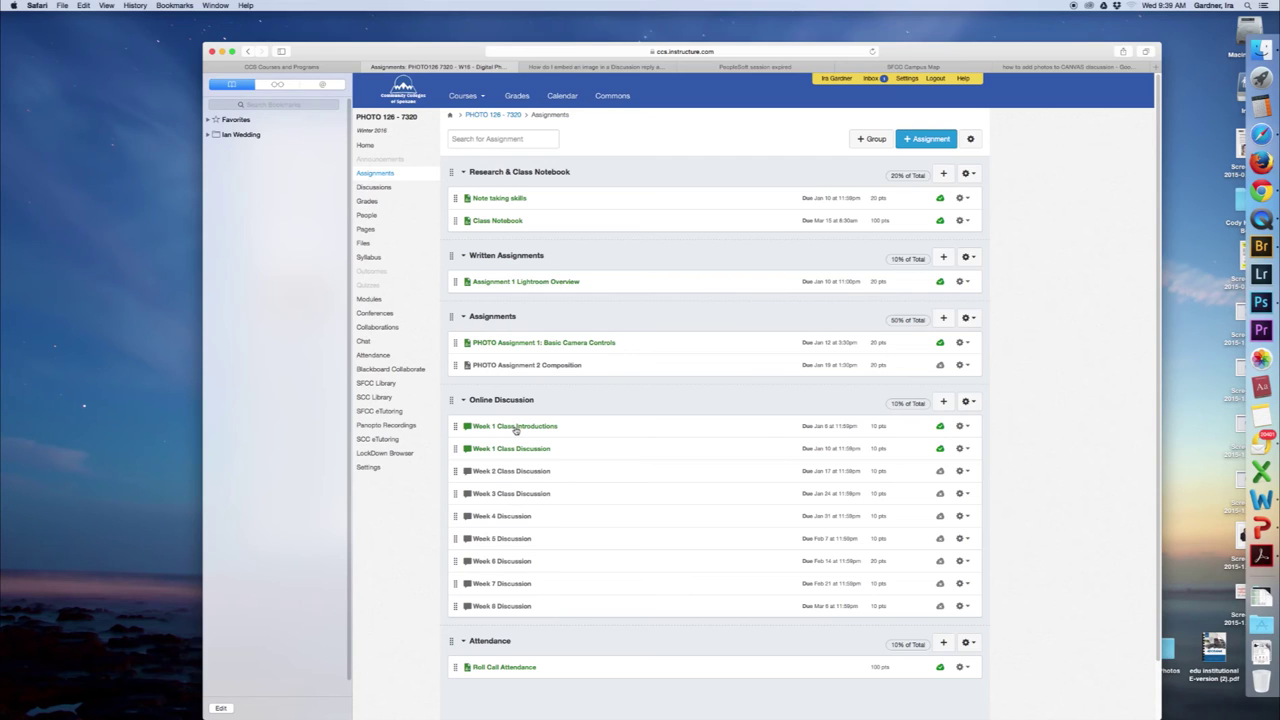
{"action": "left_click", "coordinate": [515, 427]}
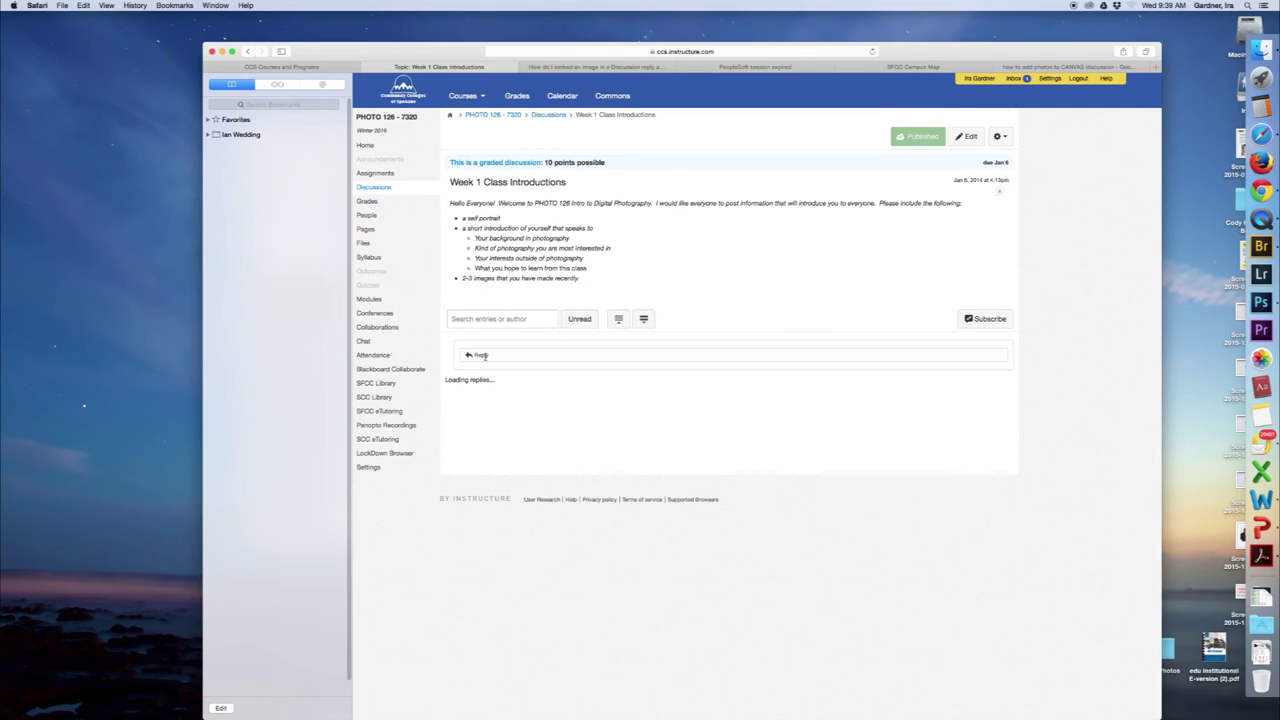
{"action": "left_click", "coordinate": [480, 355]}
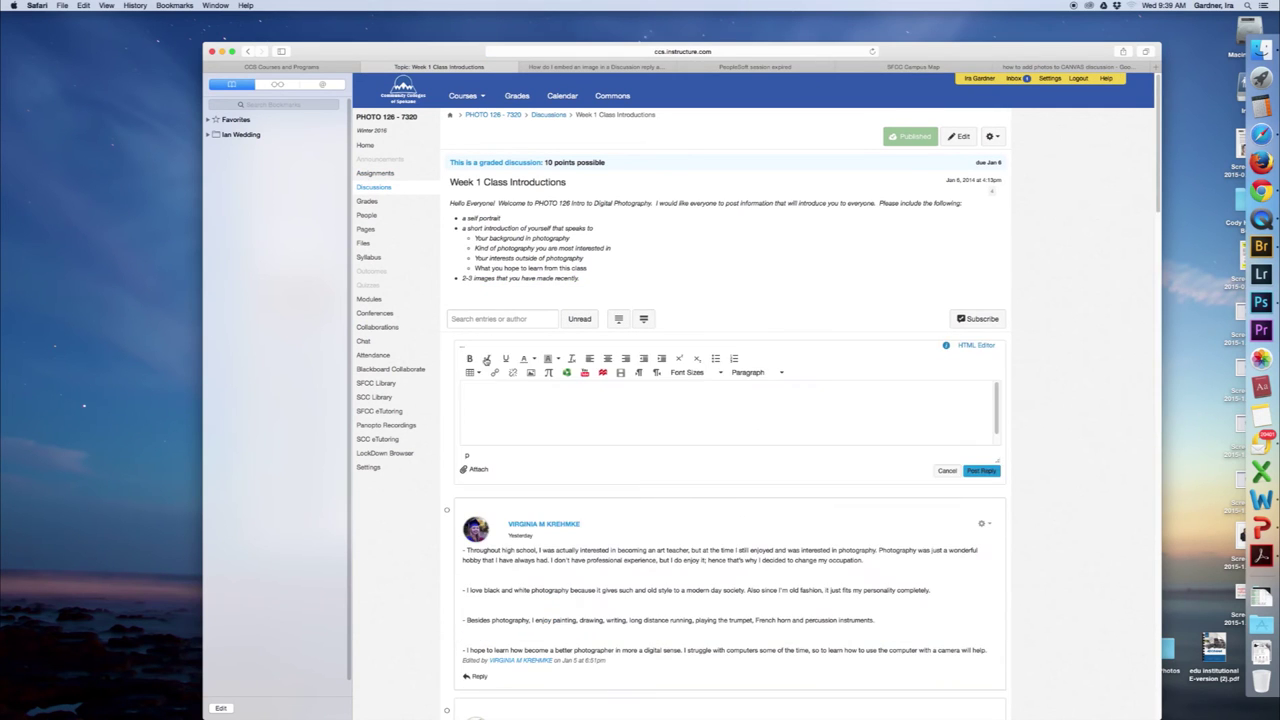
Write the reply text "Hi Everyone," followed by the paragraph "I have been working as a photographer full time since 1989."
{"action": "left_click", "coordinate": [556, 408]}
{"action": "type", "text": "Hi"}
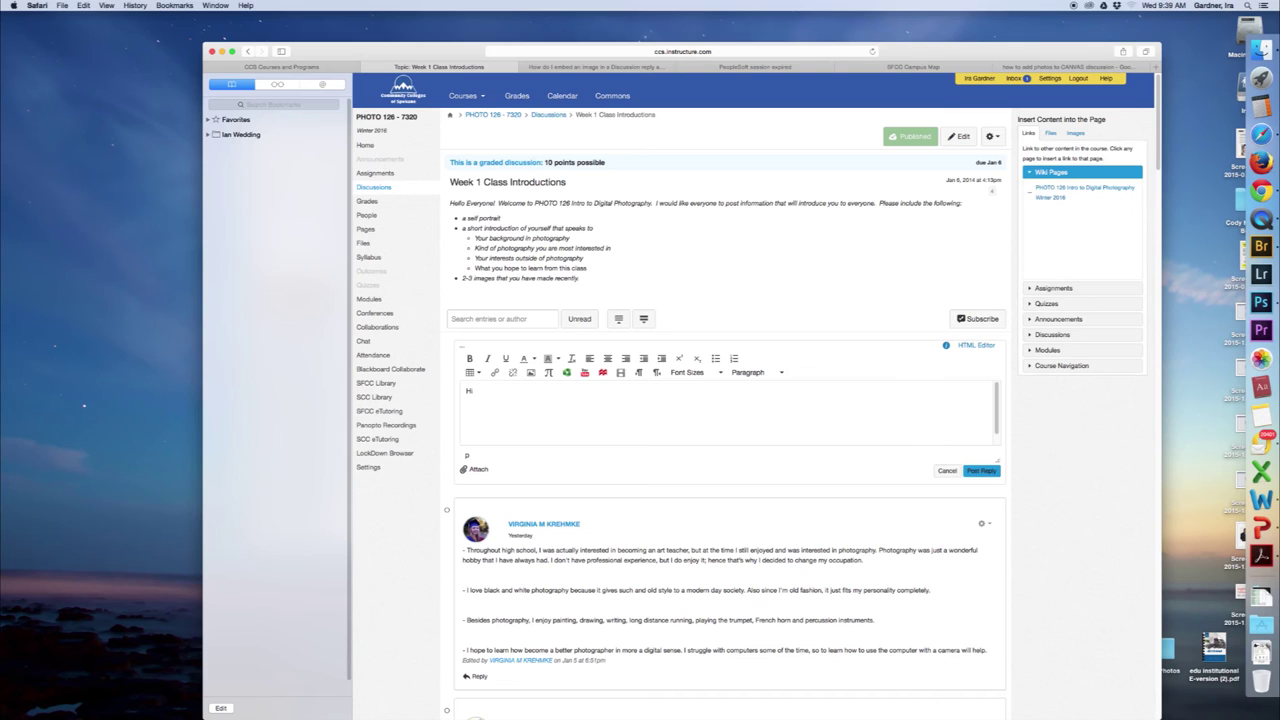
{"action": "type", "text": " Every"}
{"action": "type", "text": "one, "}
{"action": "type", "text": "I have b"}
{"action": "type", "text": "een working as a pho"}
{"action": "type", "text": "tographer sinc"}
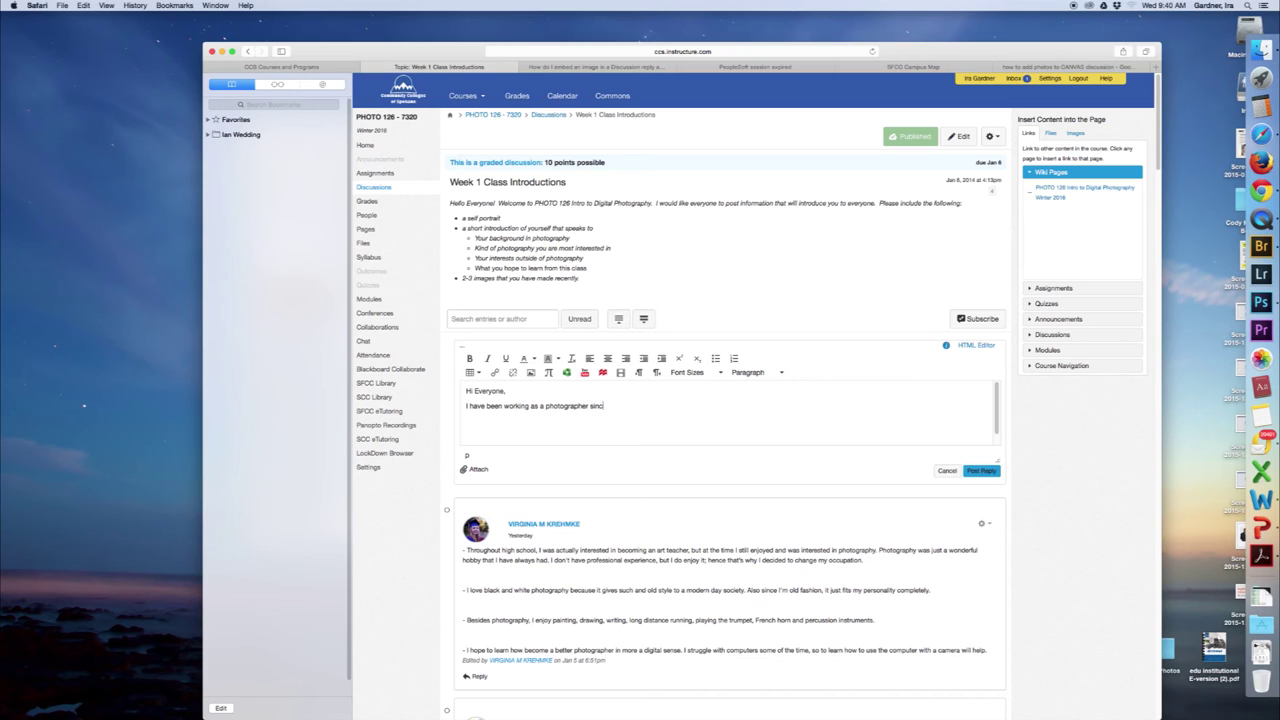
{"action": "key", "text": "BackSpace"}
{"action": "key", "text": "BackSpace"}
{"action": "key", "text": "BackSpace"}
{"action": "key", "text": "BackSpace"}
{"action": "type", "text": "full time since 1989."}
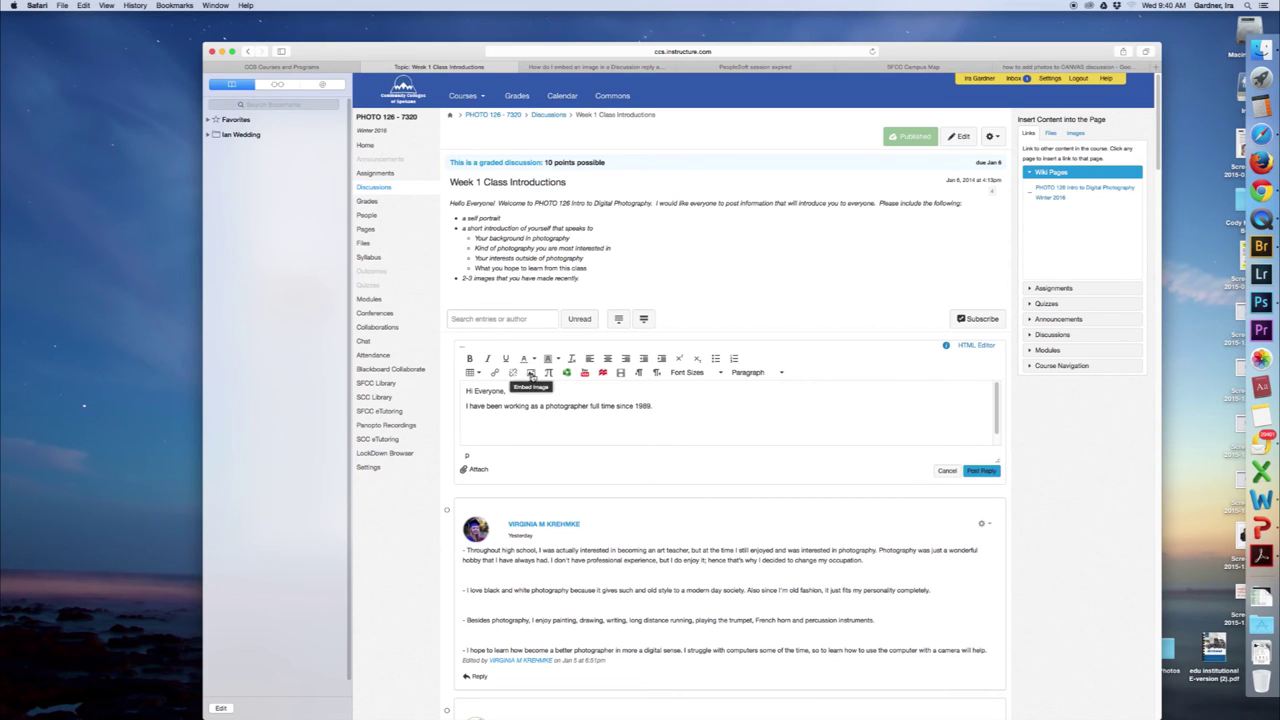
Embed Slide2.jpg from the 126 folder of My files in the reply, keeping its original dimensions
{"action": "left_click", "coordinate": [531, 373]}
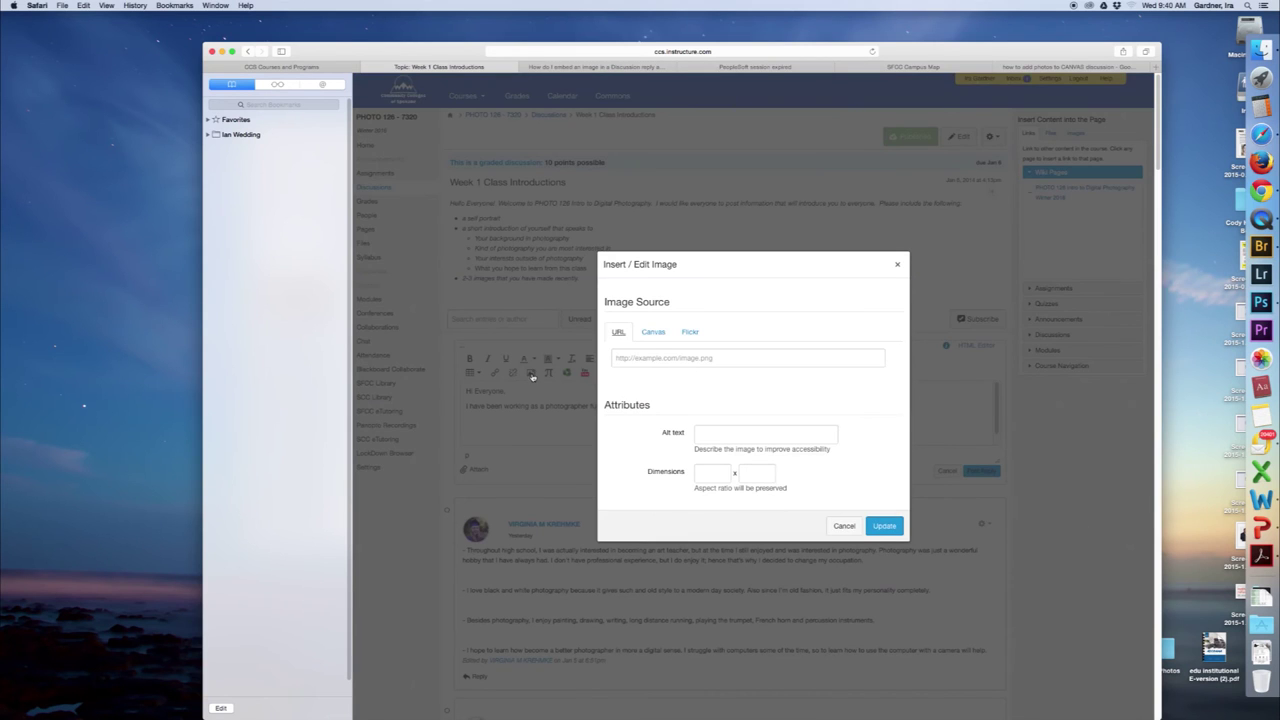
{"action": "left_click", "coordinate": [648, 332]}
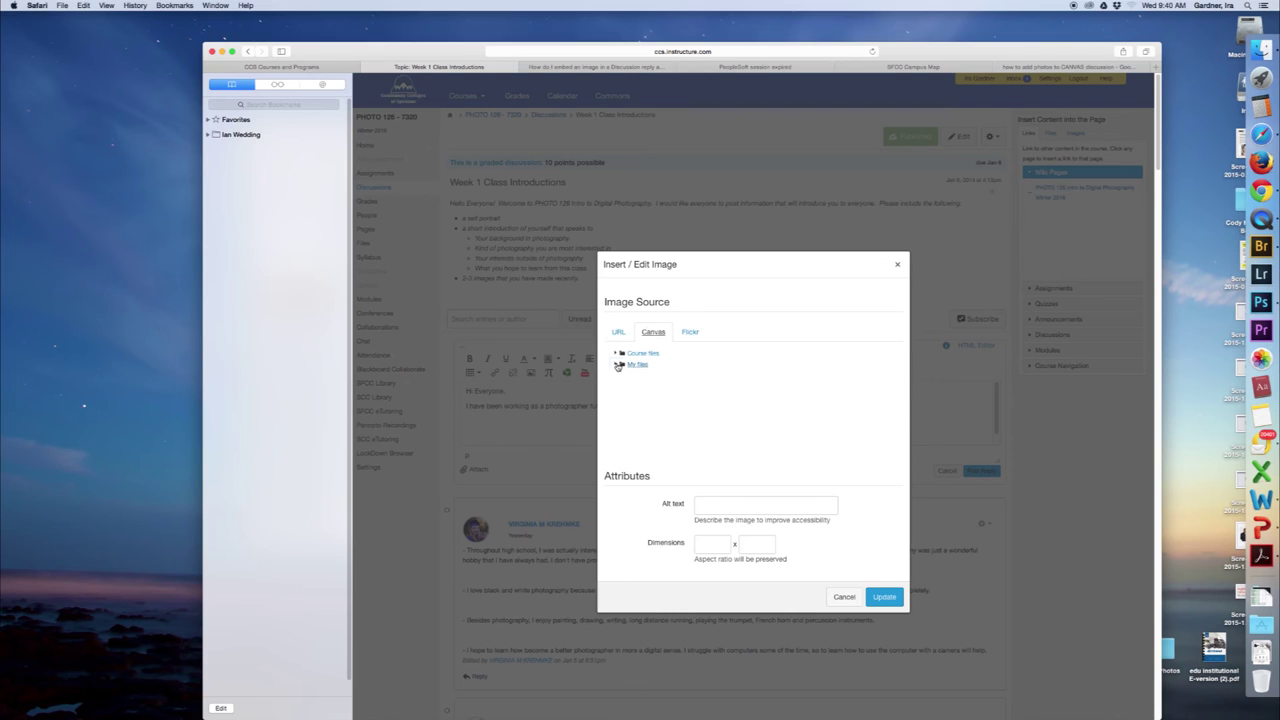
{"action": "left_click", "coordinate": [618, 366]}
{"action": "left_click", "coordinate": [641, 399]}
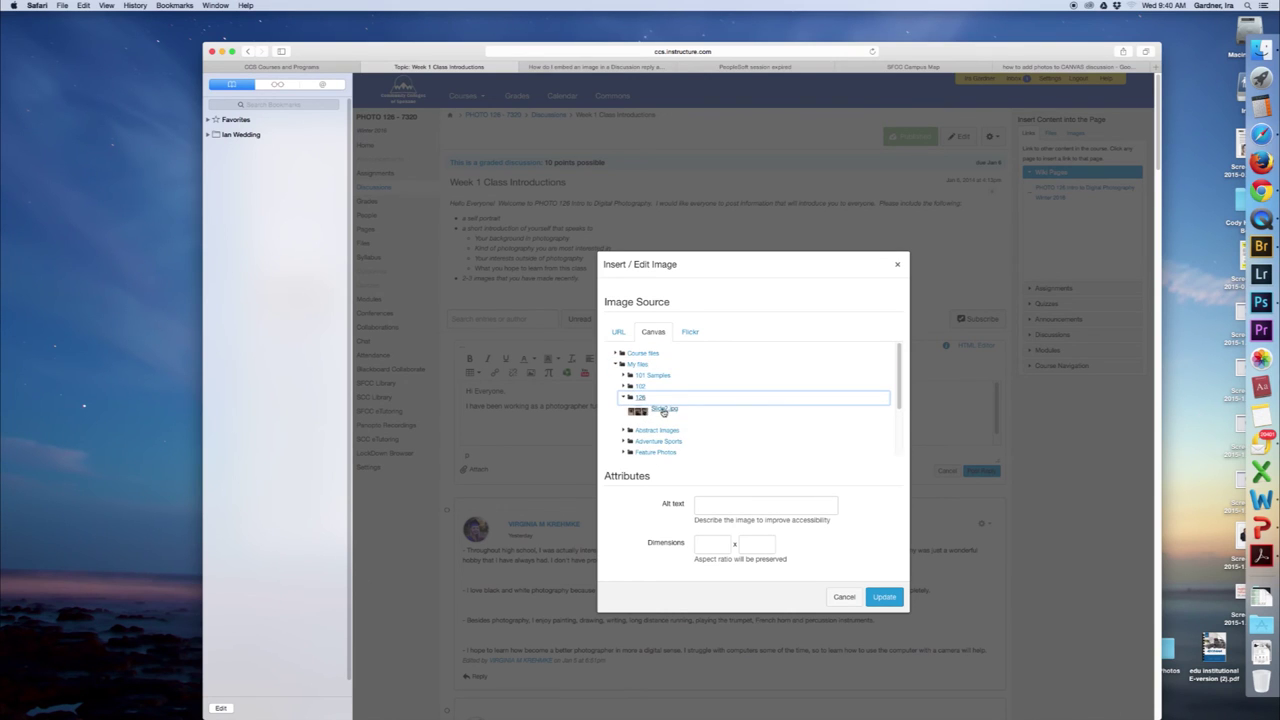
{"action": "left_click", "coordinate": [647, 414]}
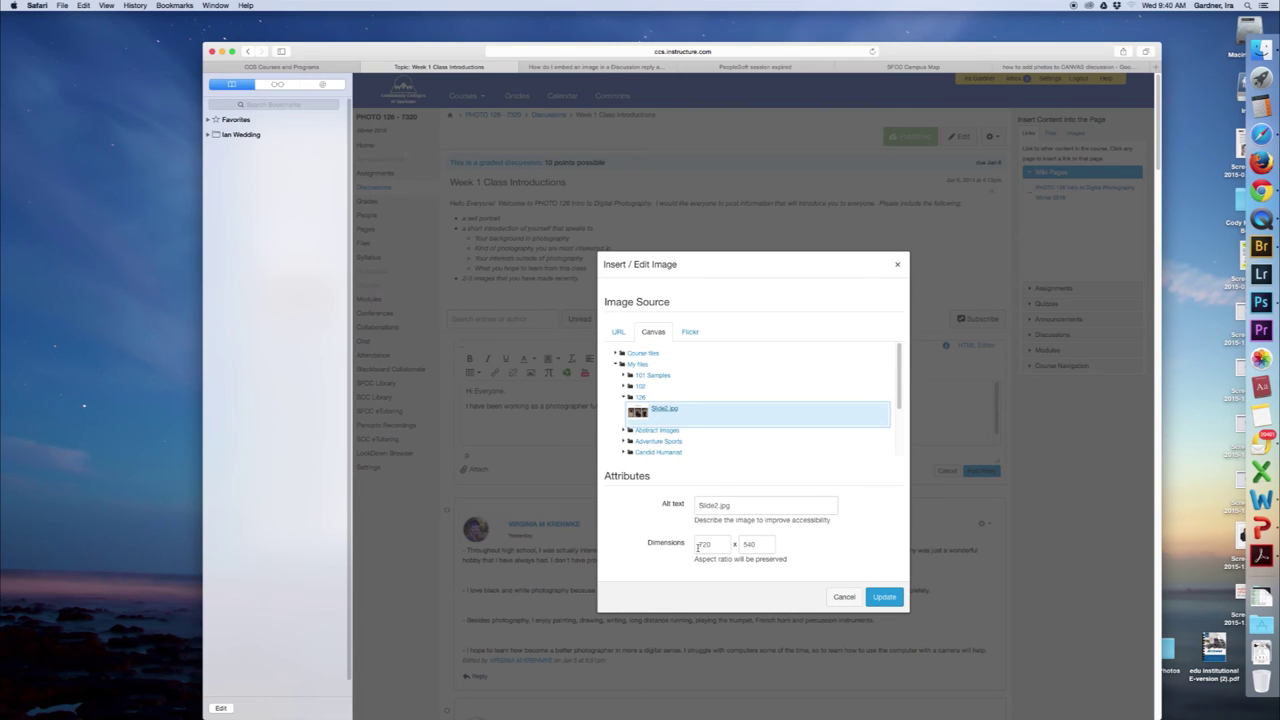
{"action": "left_click_drag", "start_coordinate": [700, 545], "coordinate": [720, 546]}
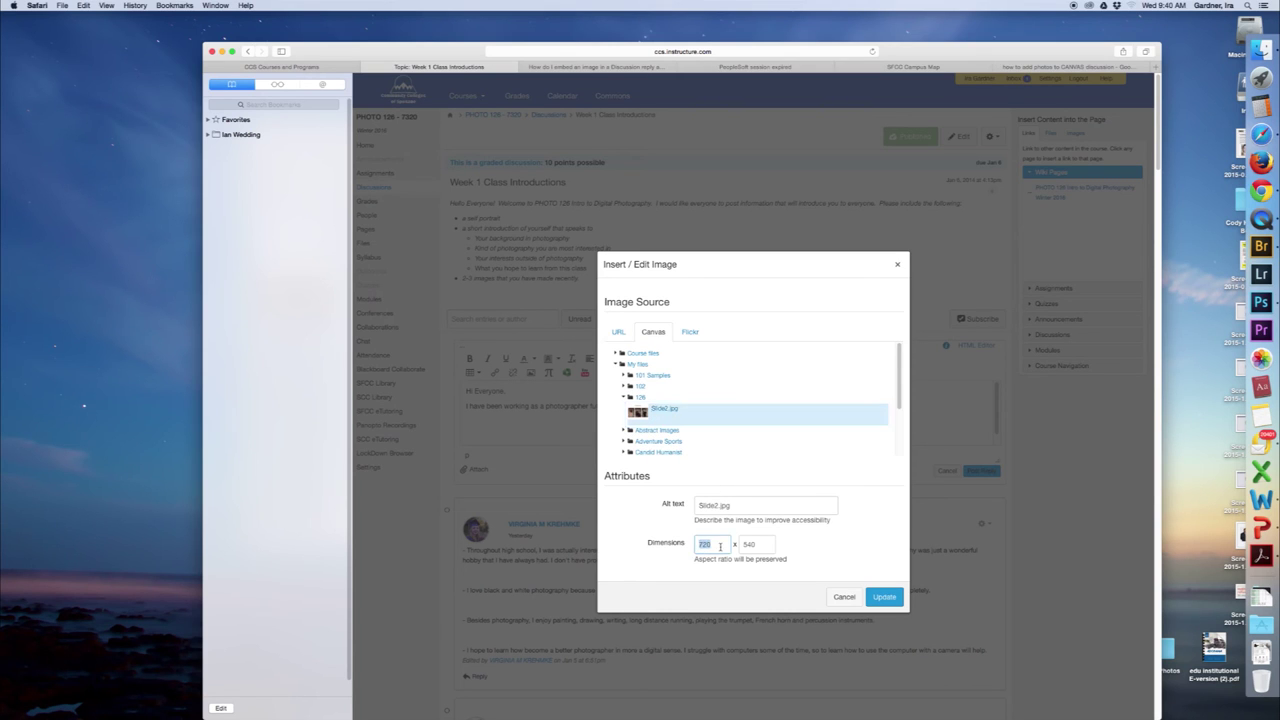
{"action": "left_click", "coordinate": [884, 598]}
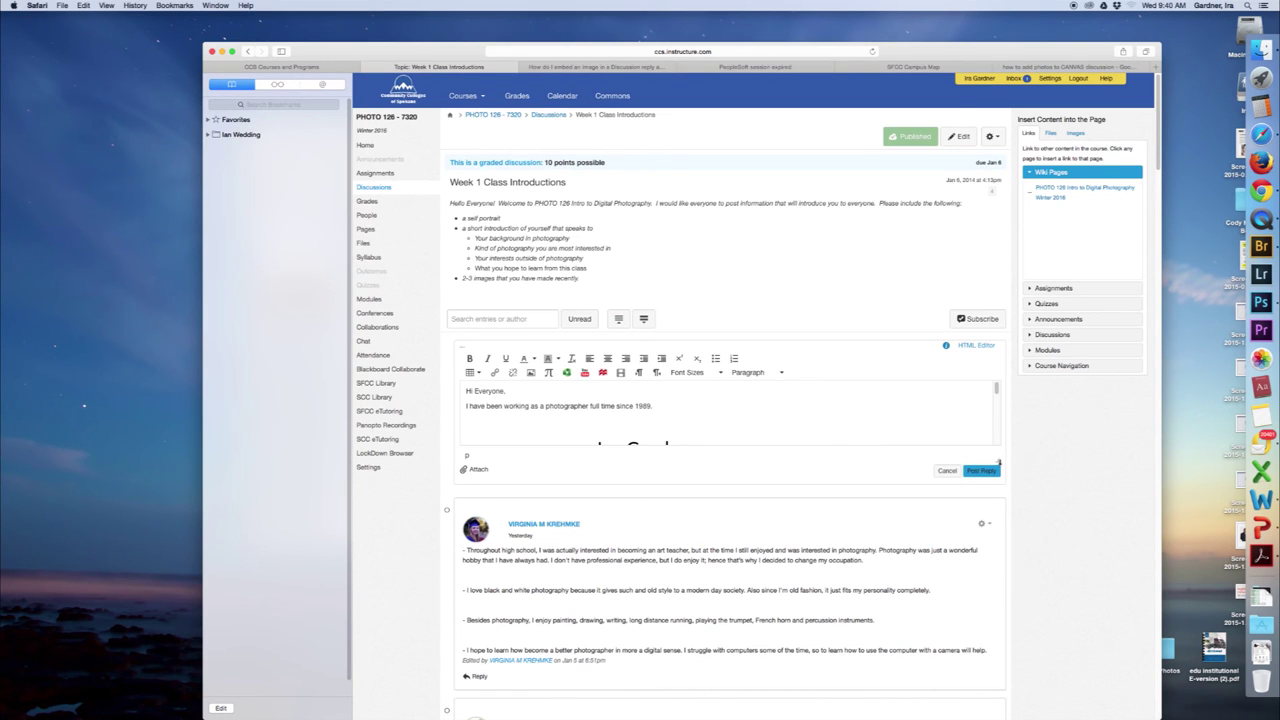
Enlarge the reply editor to show the whole embedded slide and centre-align the slide image
{"action": "left_click_drag", "start_coordinate": [998, 463], "coordinate": [991, 703]}
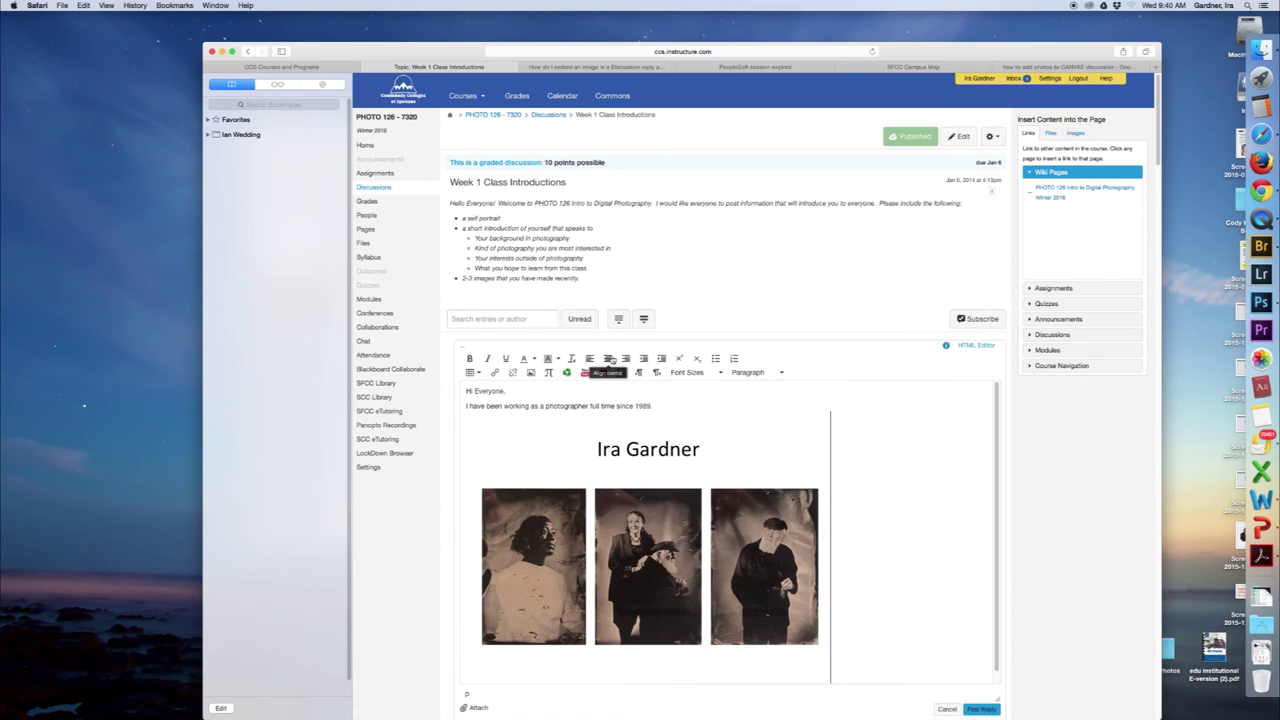
{"action": "left_click", "coordinate": [608, 358]}
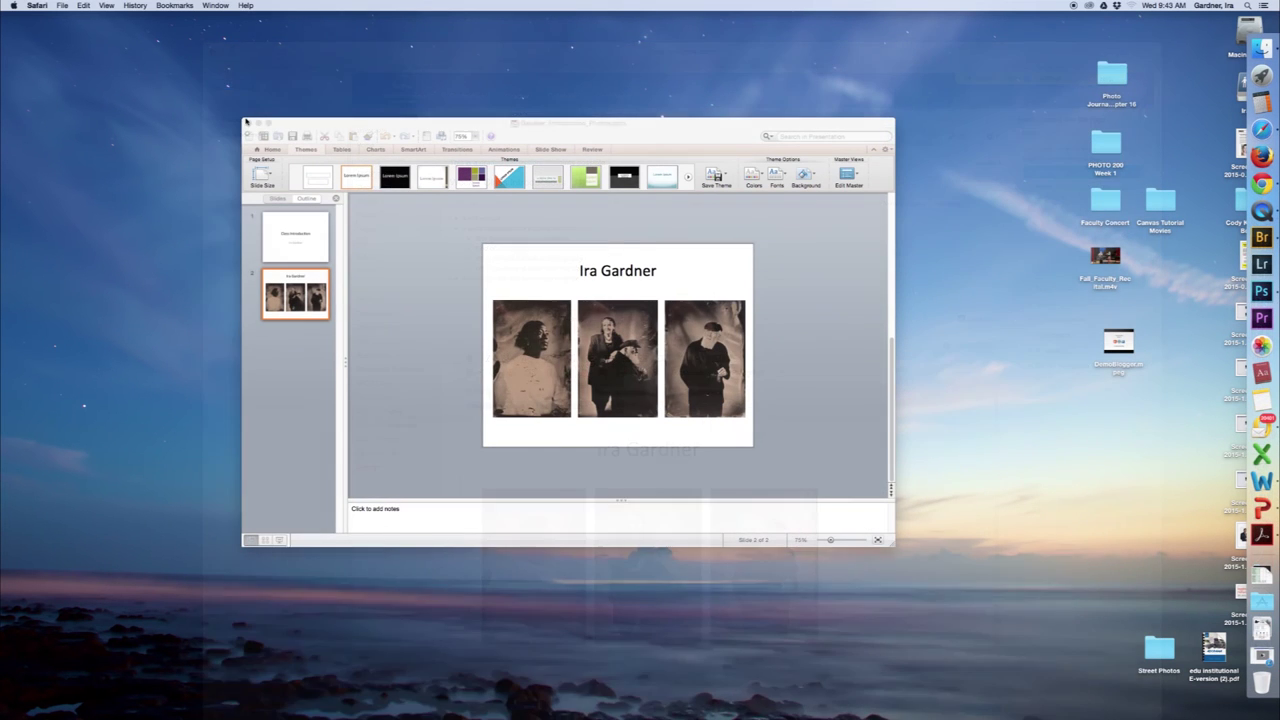
Save and close the introduction photos presentation in PowerPoint, and close the 126 Class Introductions folder window
{"action": "left_click", "coordinate": [246, 122]}
{"action": "left_click", "coordinate": [246, 122]}
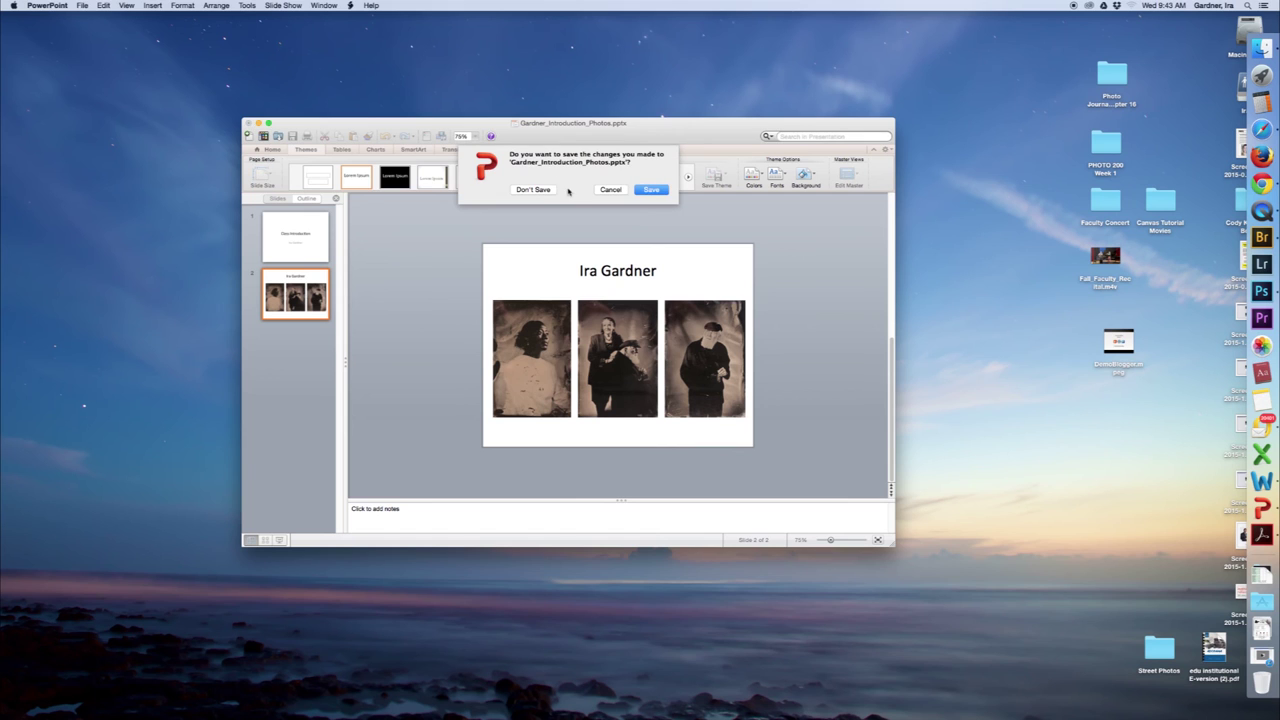
{"action": "left_click", "coordinate": [638, 189]}
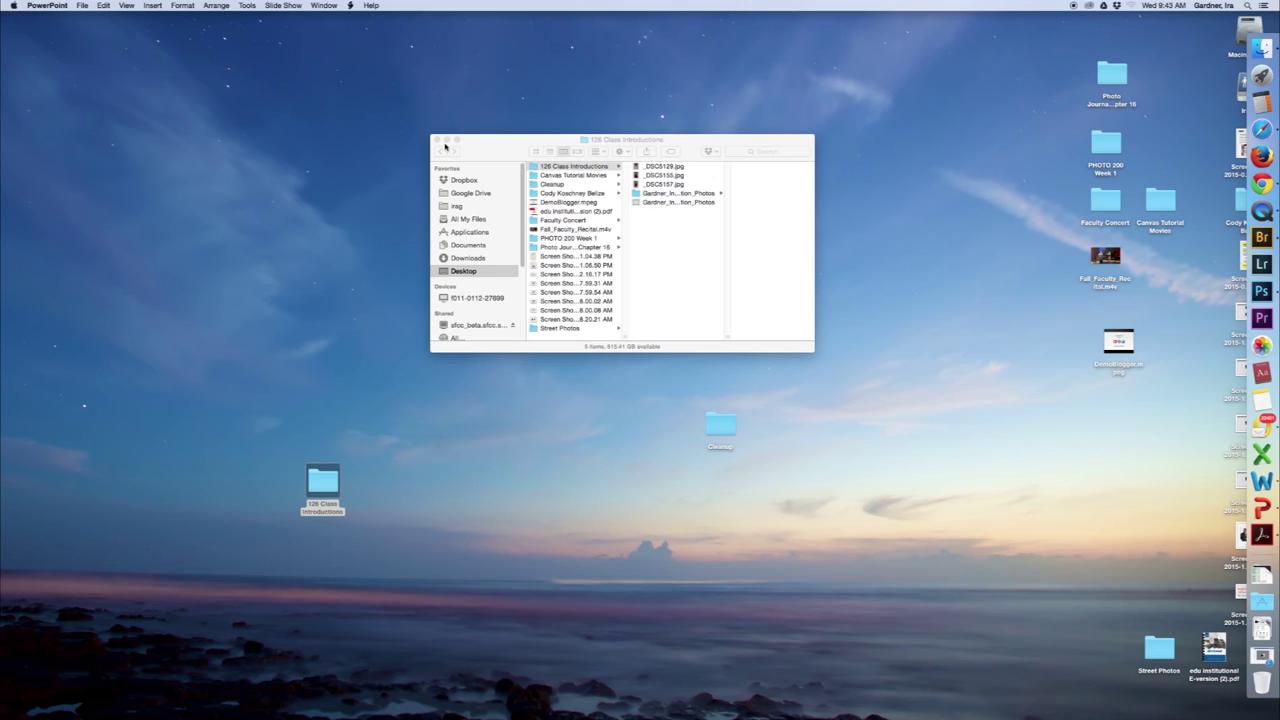
{"action": "left_click", "coordinate": [436, 139]}
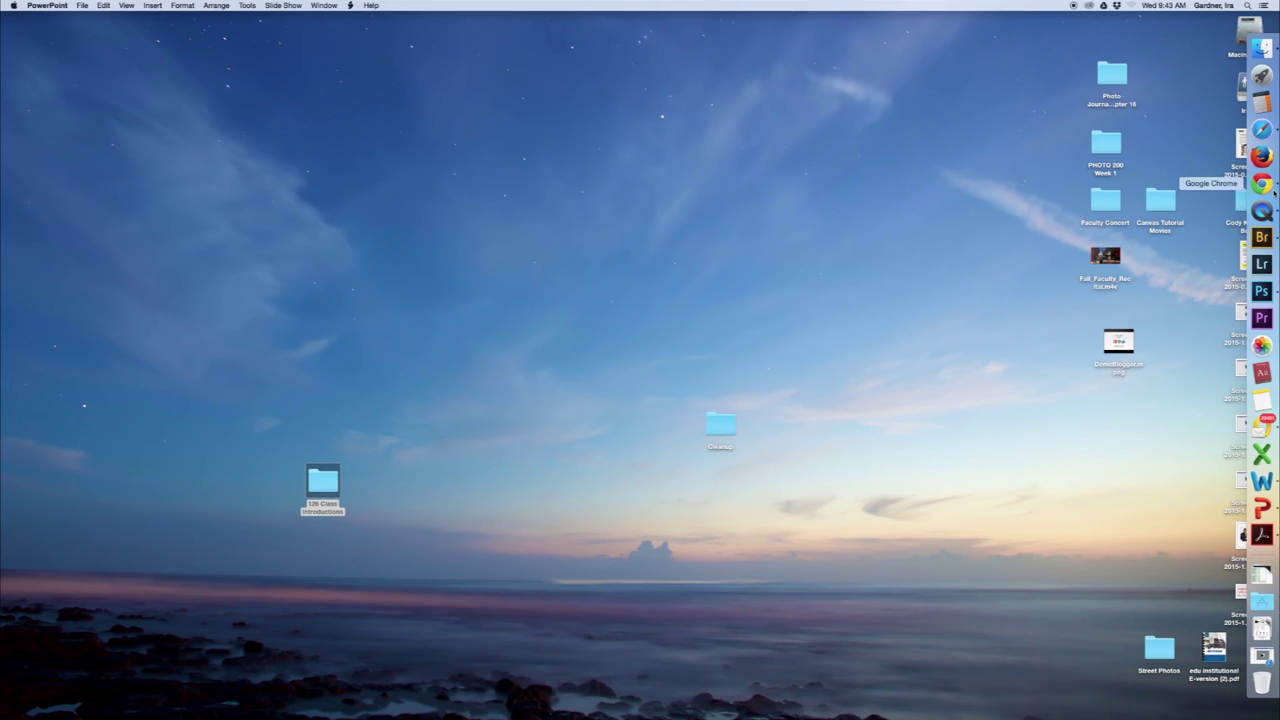
Switch to Safari and create a folder named Introduction Photos inside the 126 folder of the personal Canvas files
{"action": "left_click", "coordinate": [1262, 130]}
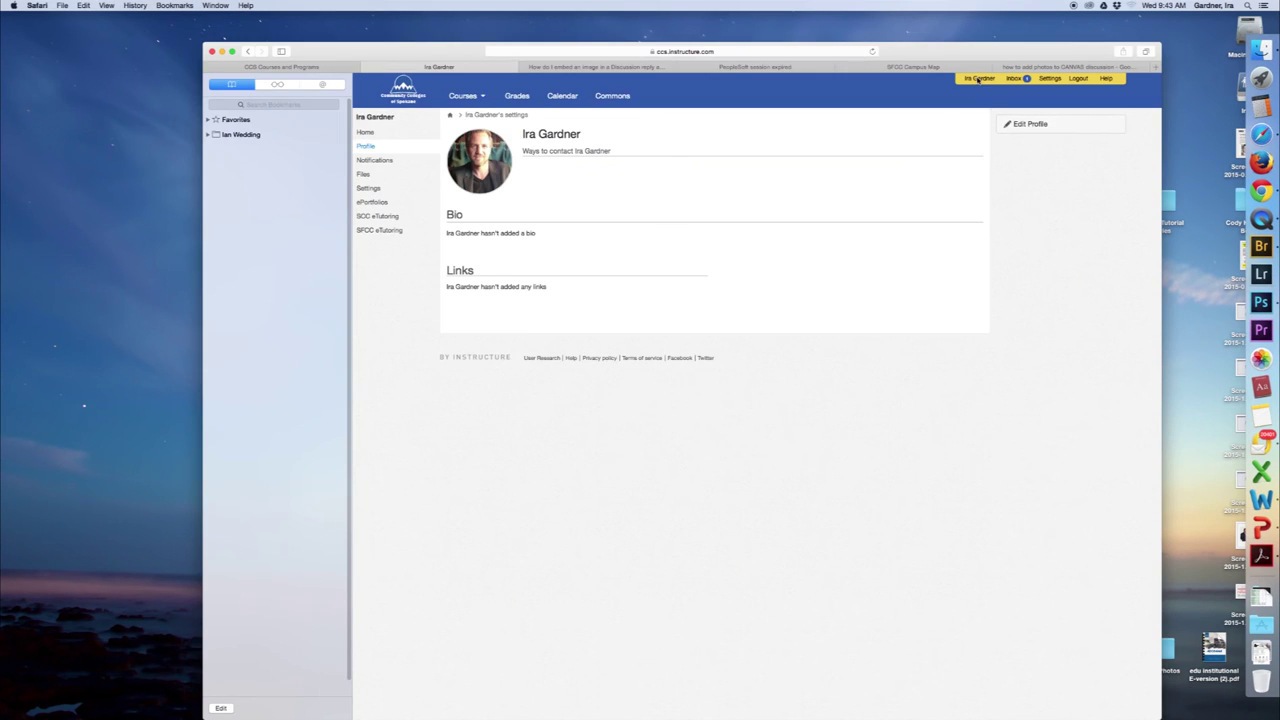
{"action": "left_click", "coordinate": [363, 177]}
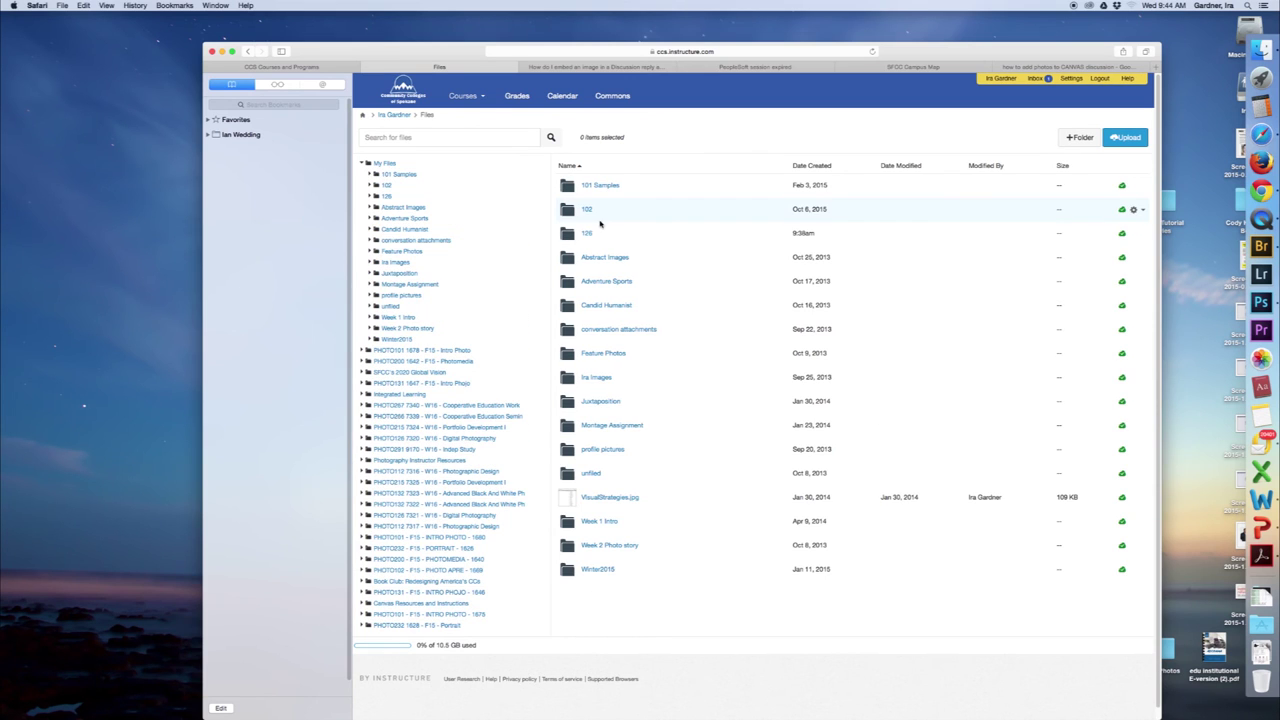
{"action": "left_click", "coordinate": [589, 233]}
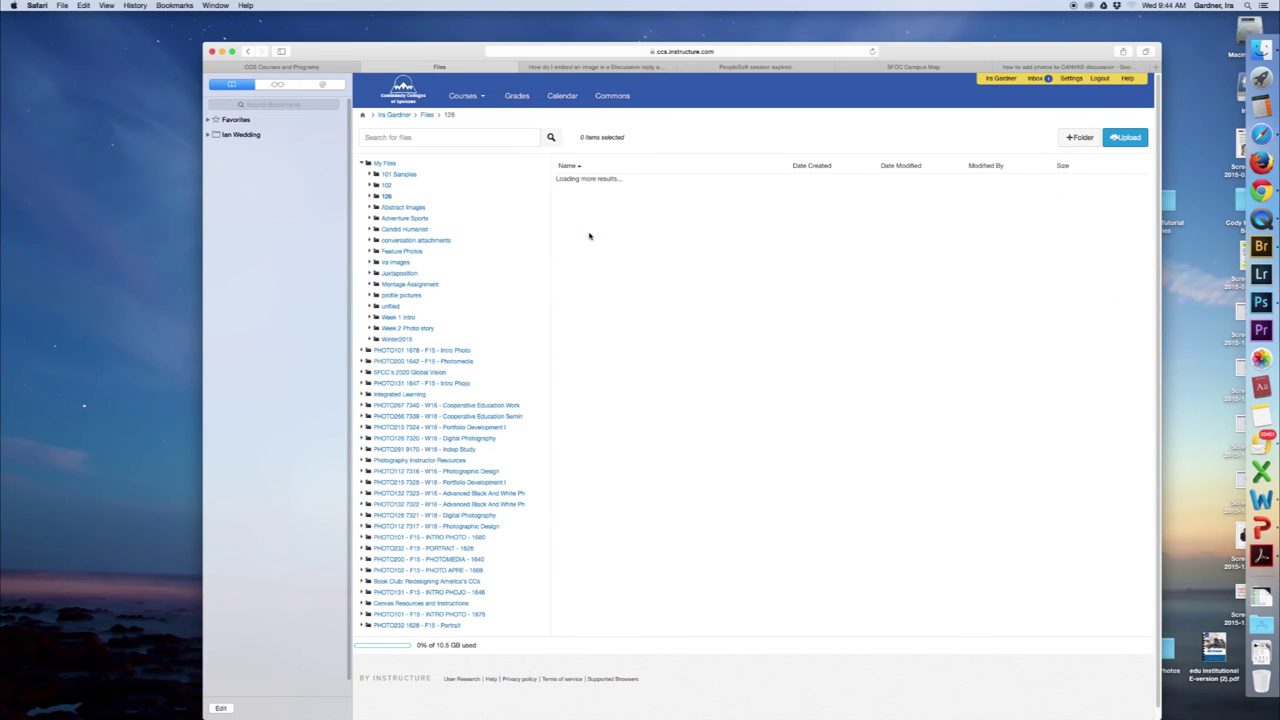
{"action": "left_click", "coordinate": [1073, 140]}
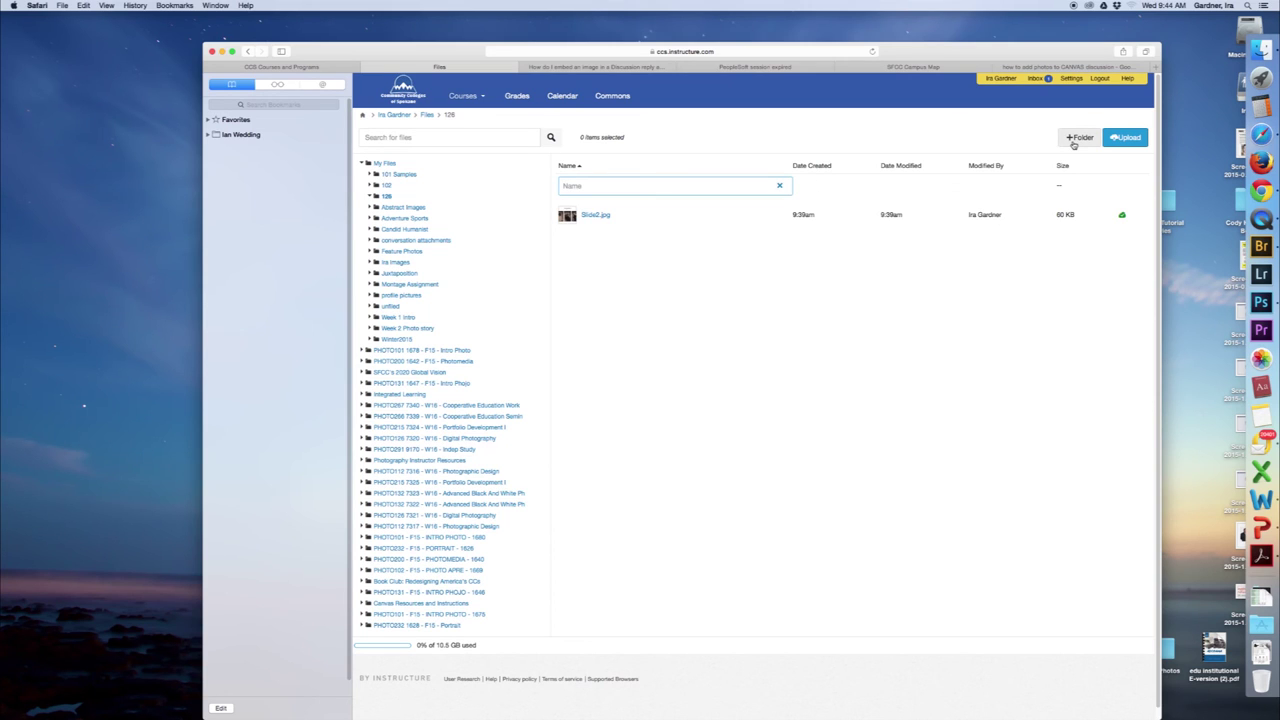
{"action": "type", "text": "Introduction Photos"}
{"action": "key", "text": "Return"}
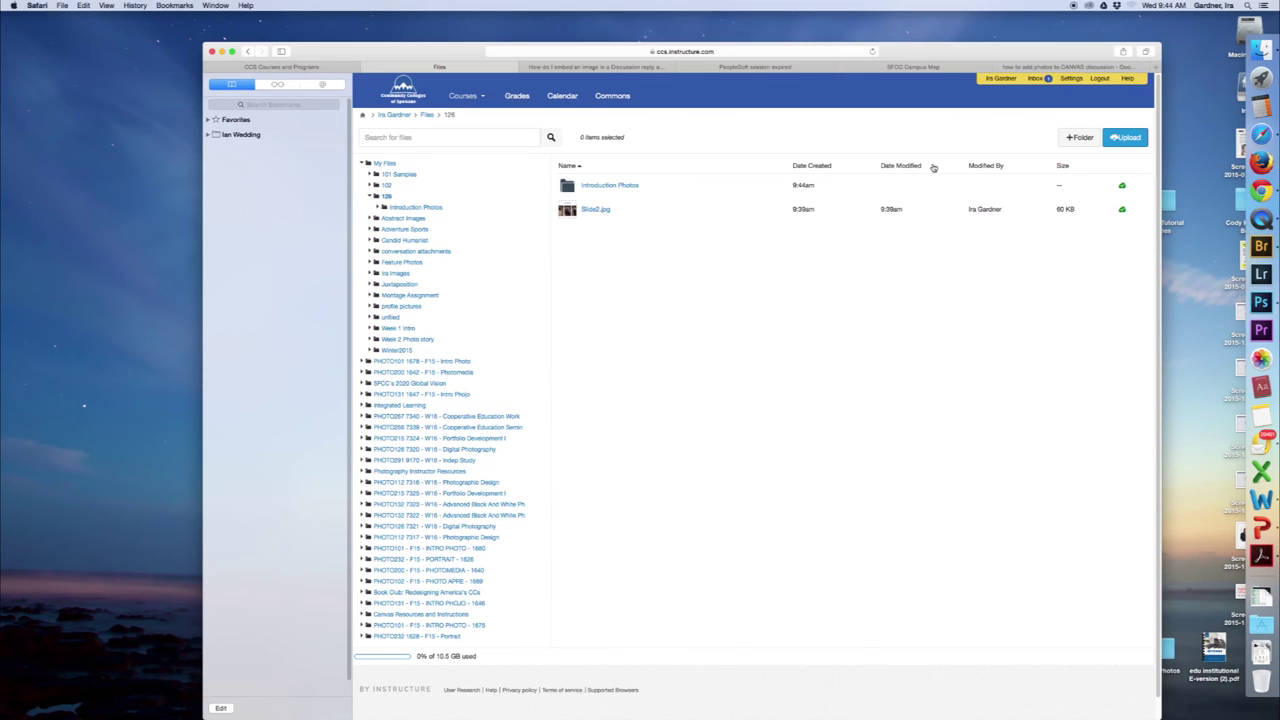
Upload _DSC5129.jpg, _DSC5155.jpg and _DSC5157.jpg from the desktop folder 126 Class Introductions to the Introduction Photos folder
{"action": "left_click", "coordinate": [619, 189]}
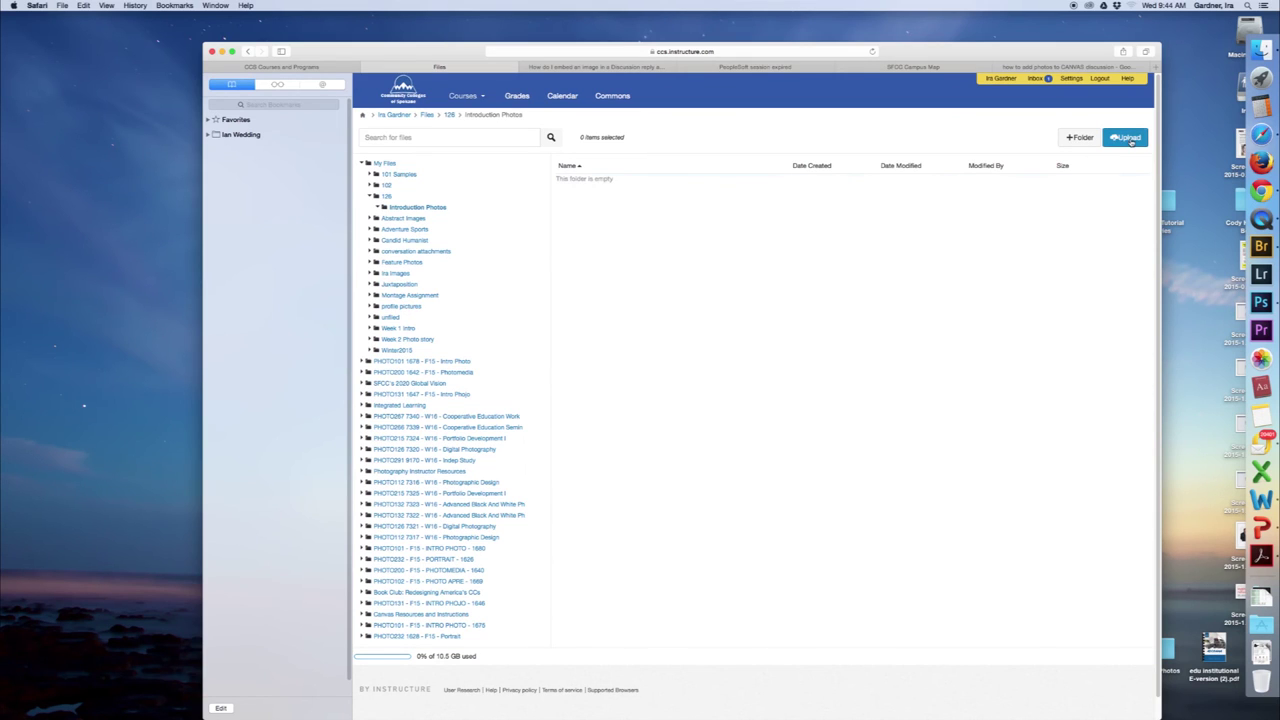
{"action": "left_click", "coordinate": [1127, 138]}
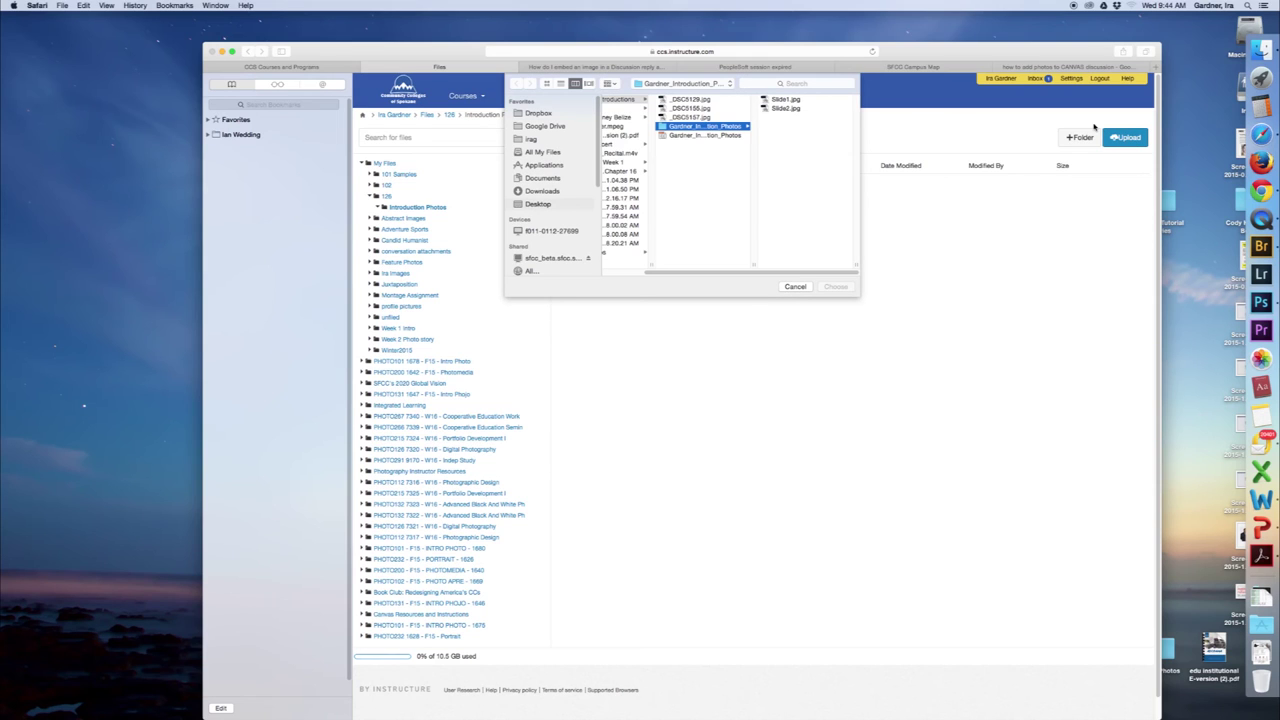
{"action": "left_click", "coordinate": [690, 101]}
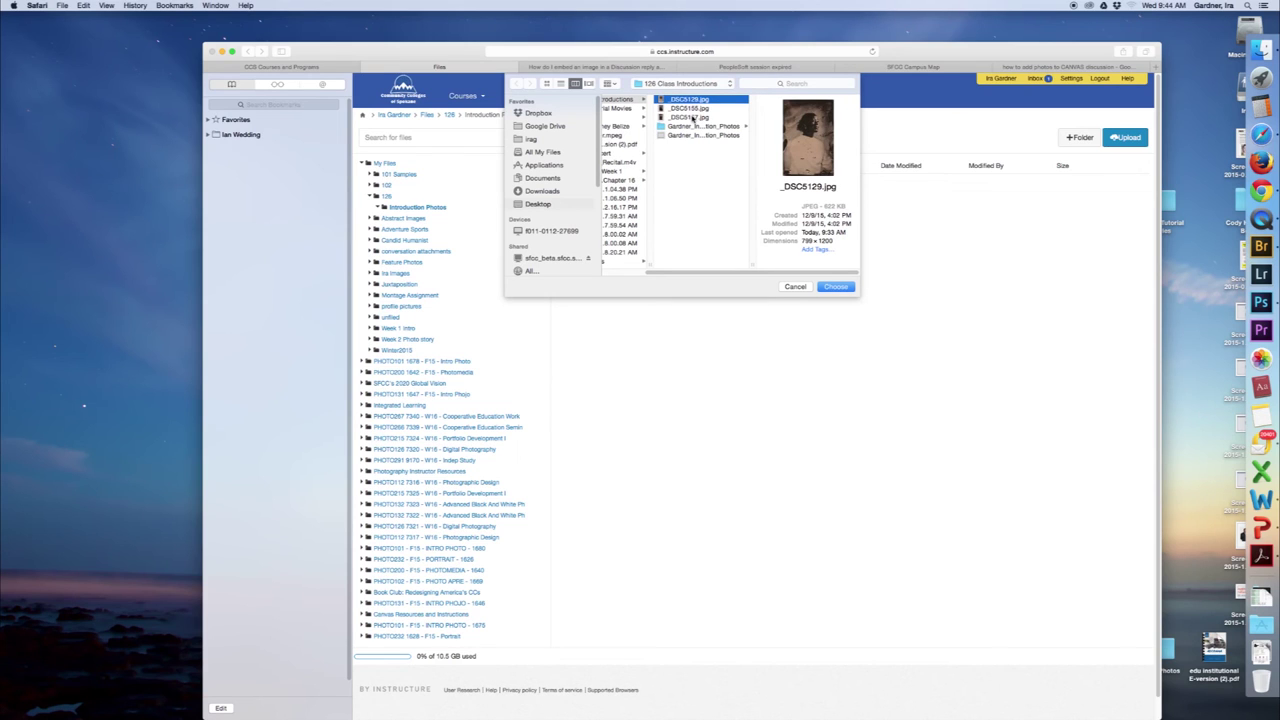
{"action": "left_click", "coordinate": [690, 117], "text": "shift"}
{"action": "left_click", "coordinate": [836, 287]}
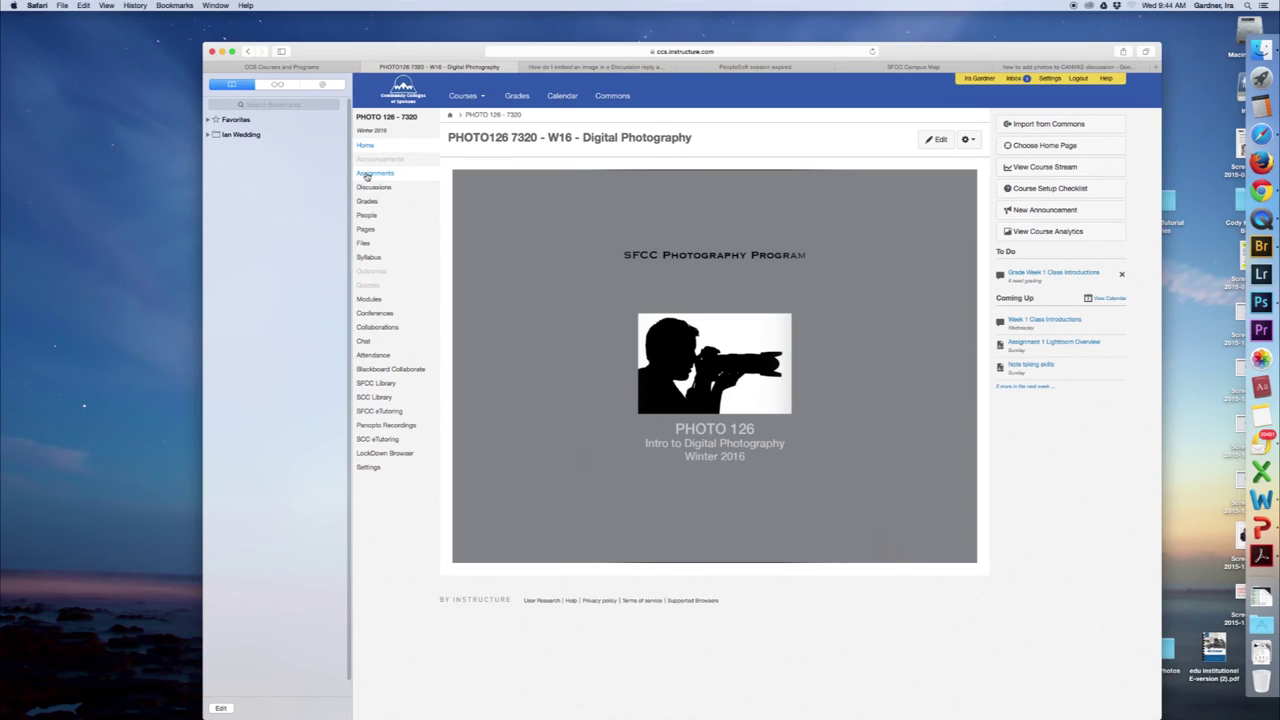
Open Week 1 Class Introductions from the PHOTO126 7320 course's assignments and start a reply with the text "Hi Everyone..."
{"action": "left_click", "coordinate": [368, 175]}
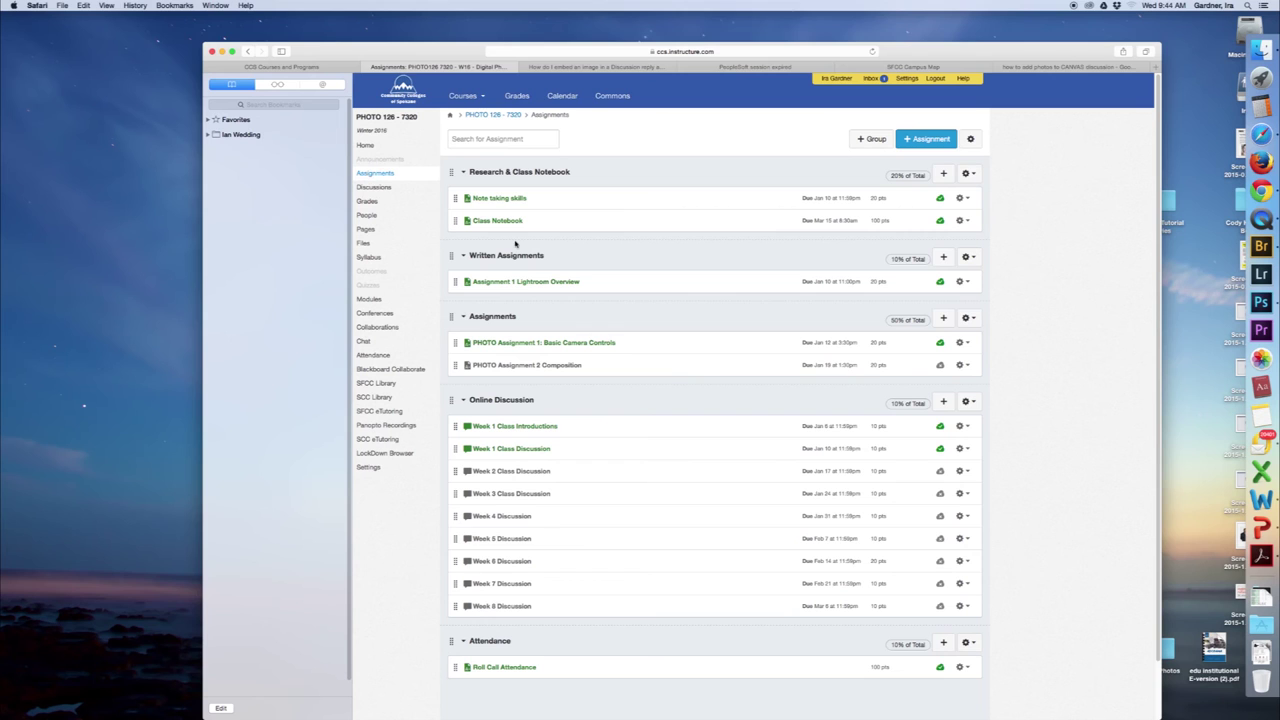
{"action": "left_click", "coordinate": [530, 426]}
{"action": "left_click", "coordinate": [492, 357]}
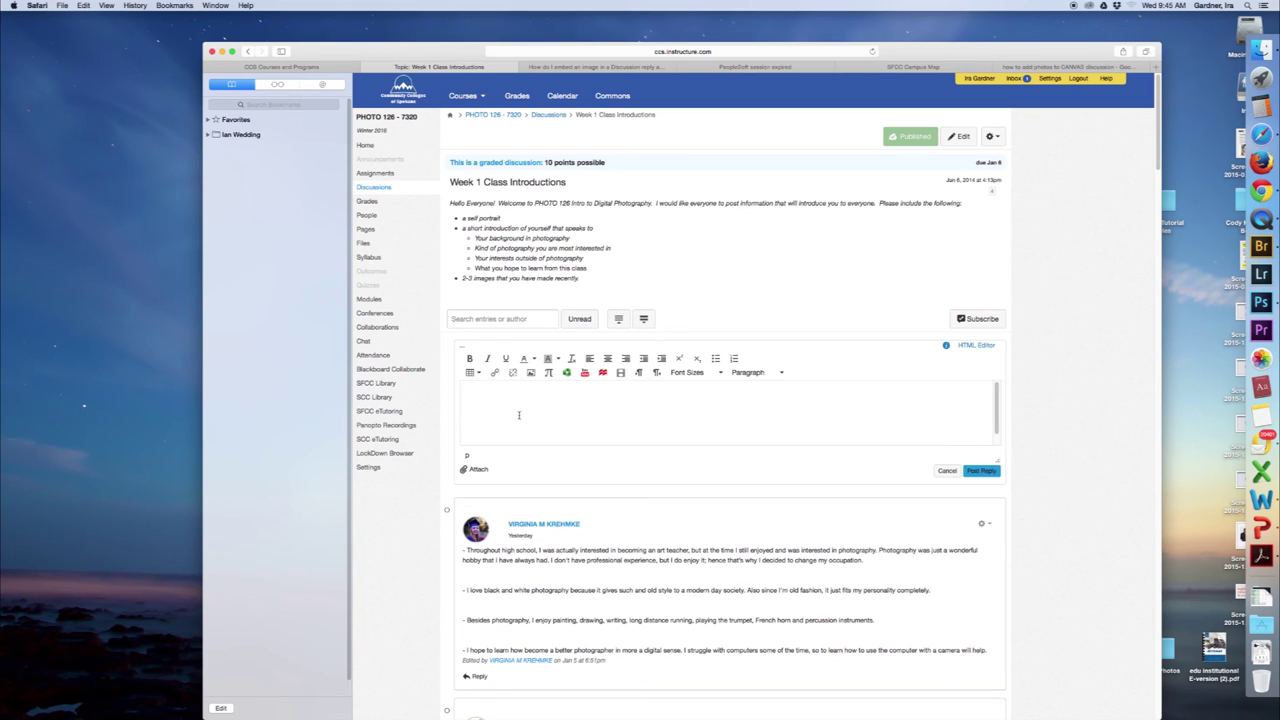
{"action": "type", "text": "Hi Everyone..."}
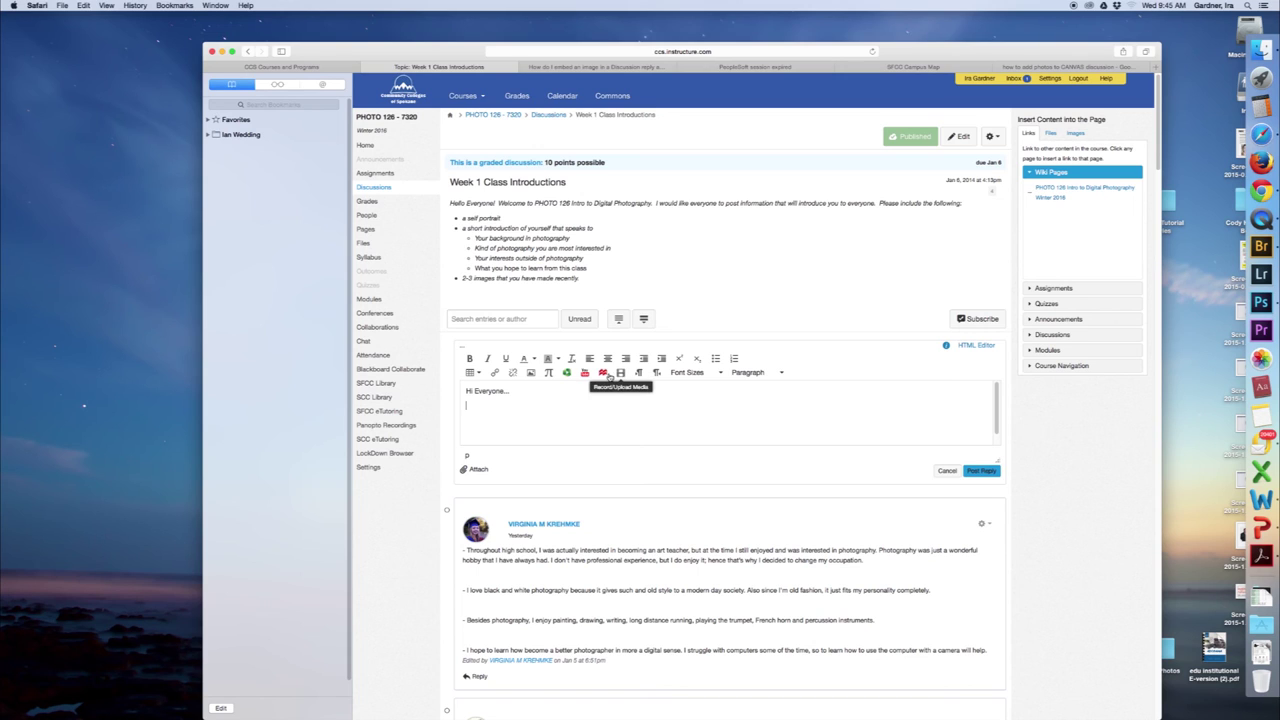
Choose _DSC5129.jpg from the Introduction Photos subfolder of 126 in My files as the image to embed below the greeting
{"action": "left_click", "coordinate": [531, 374]}
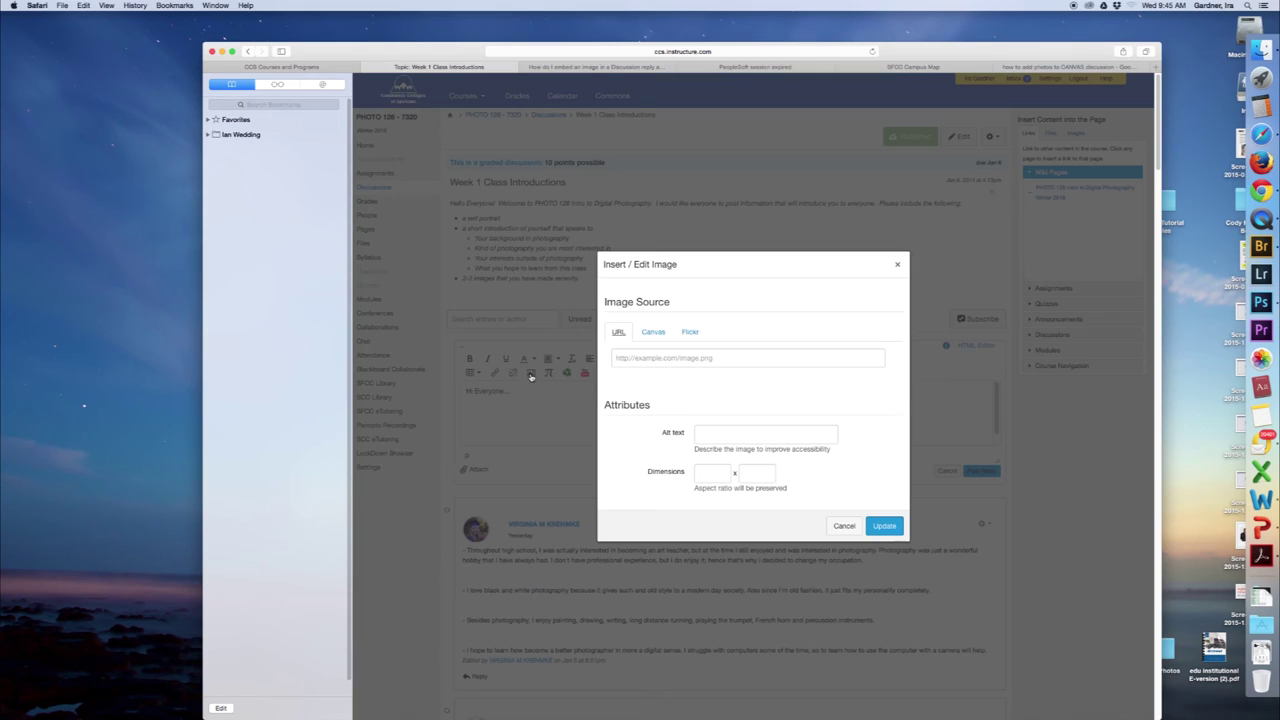
{"action": "left_click", "coordinate": [656, 333]}
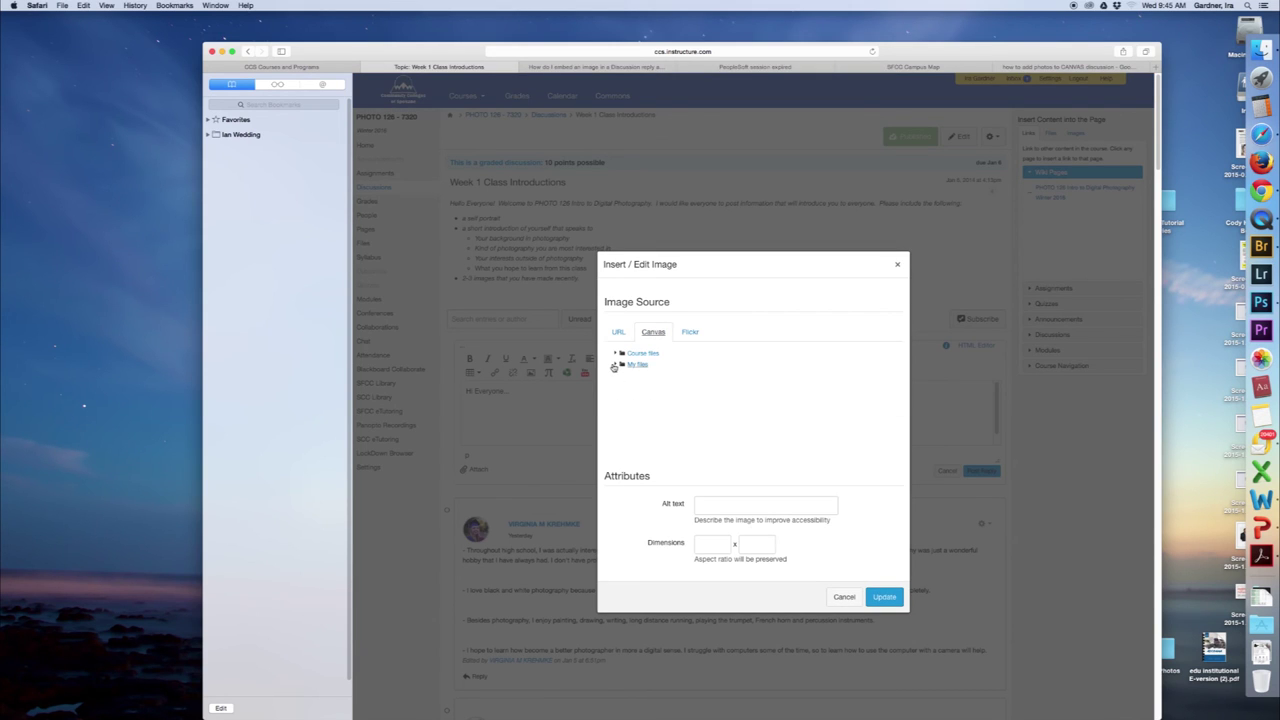
{"action": "left_click", "coordinate": [616, 365]}
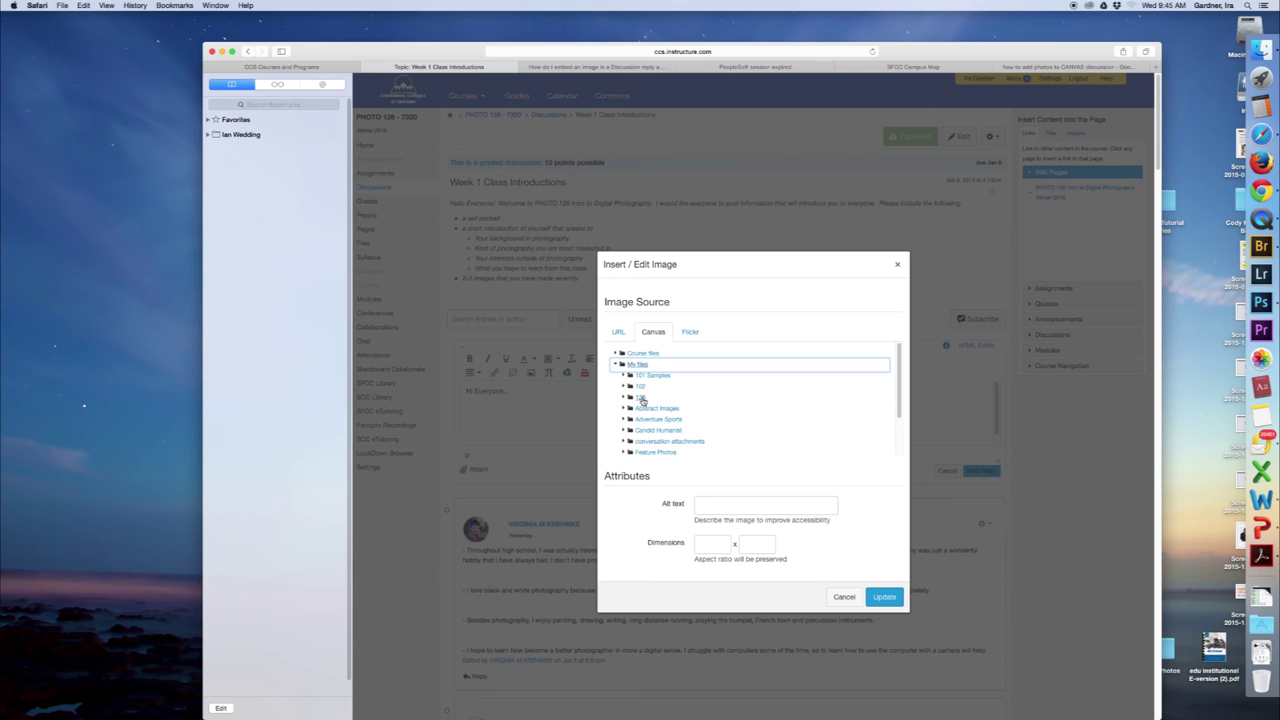
{"action": "left_click", "coordinate": [640, 397]}
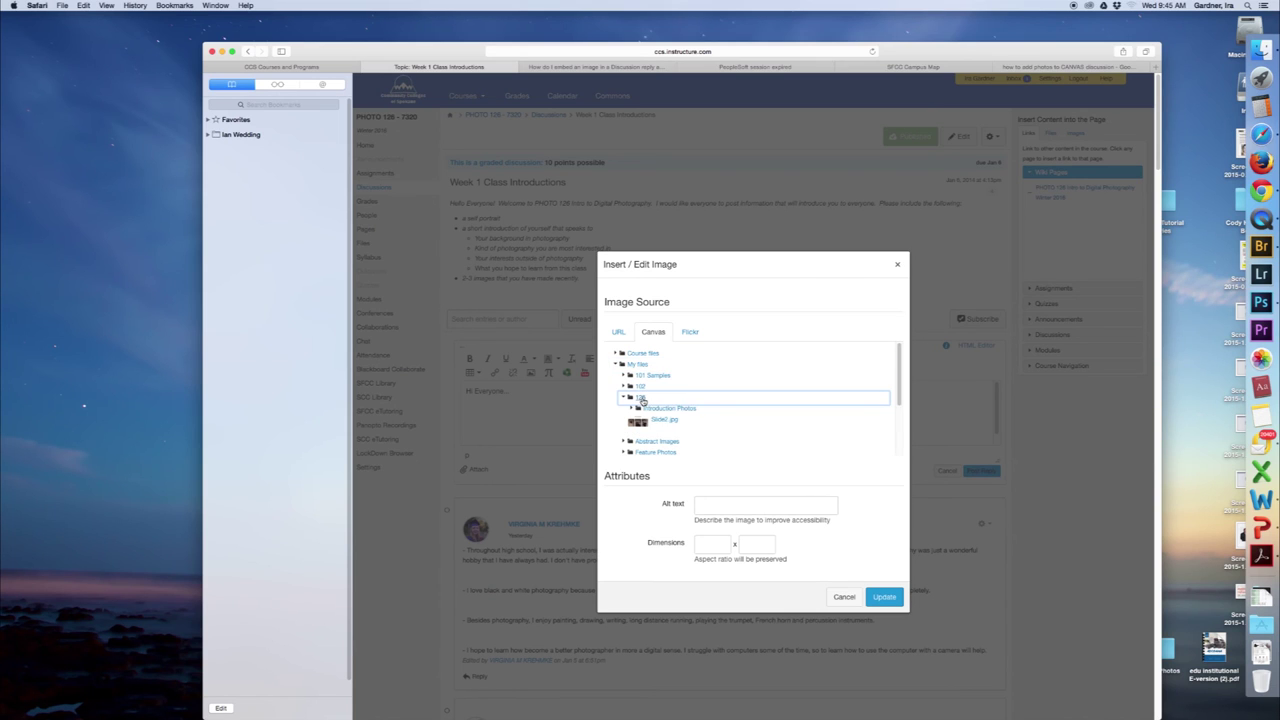
{"action": "left_click", "coordinate": [668, 410]}
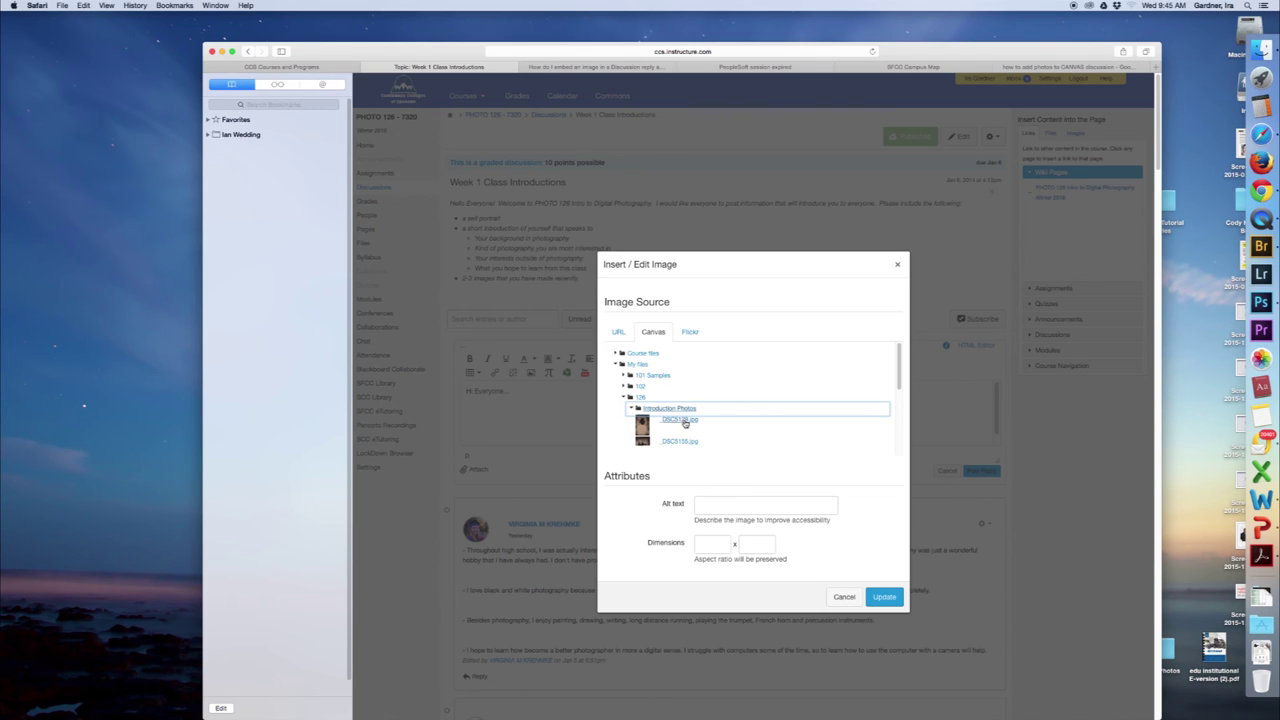
{"action": "left_click", "coordinate": [683, 422]}
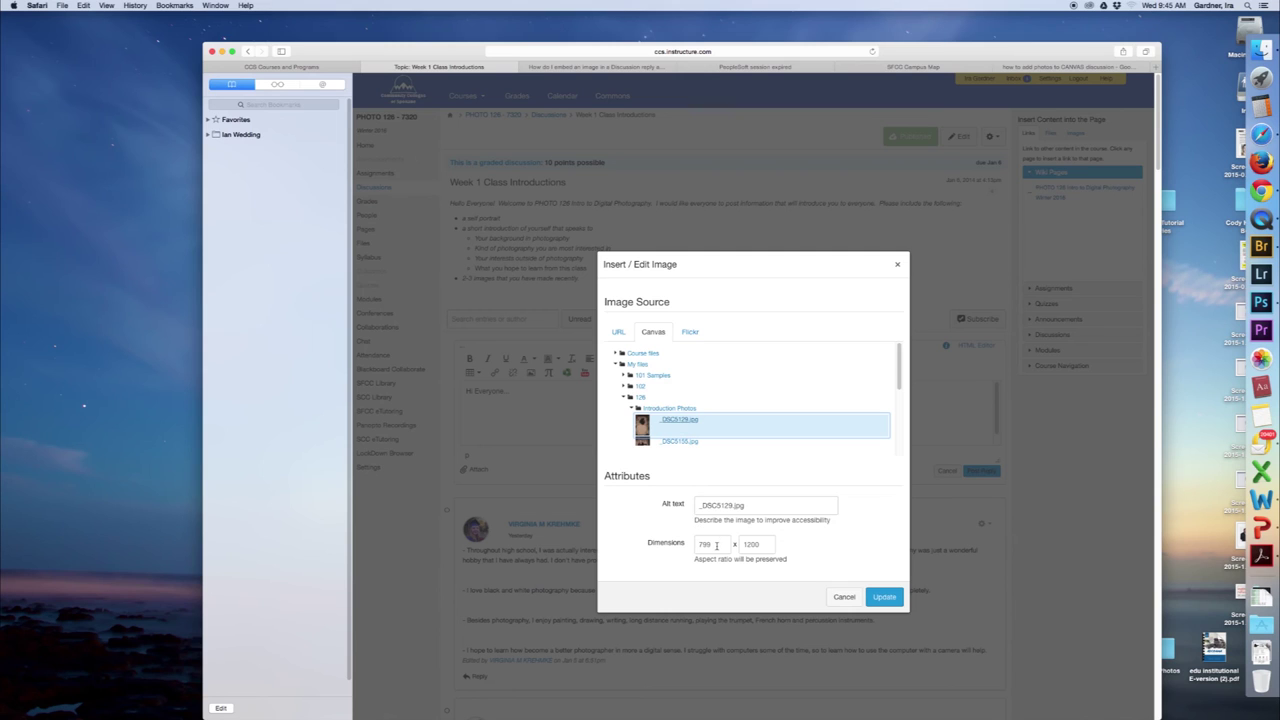
Set the height of _DSC5129.jpg to 600 with its aspect ratio preserved and insert it in the reply
{"action": "left_click_drag", "start_coordinate": [716, 545], "coordinate": [685, 543]}
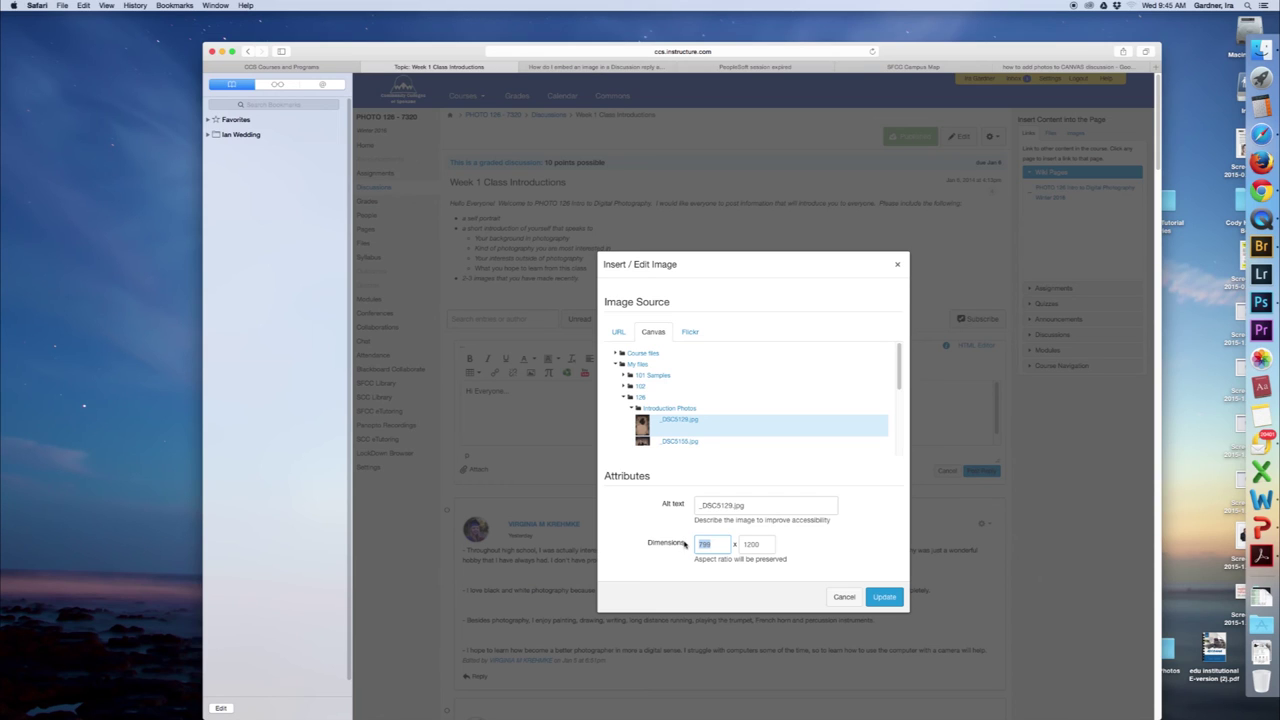
{"action": "key", "text": "Tab"}
{"action": "type", "text": "60"}
{"action": "key", "text": "Tab"}
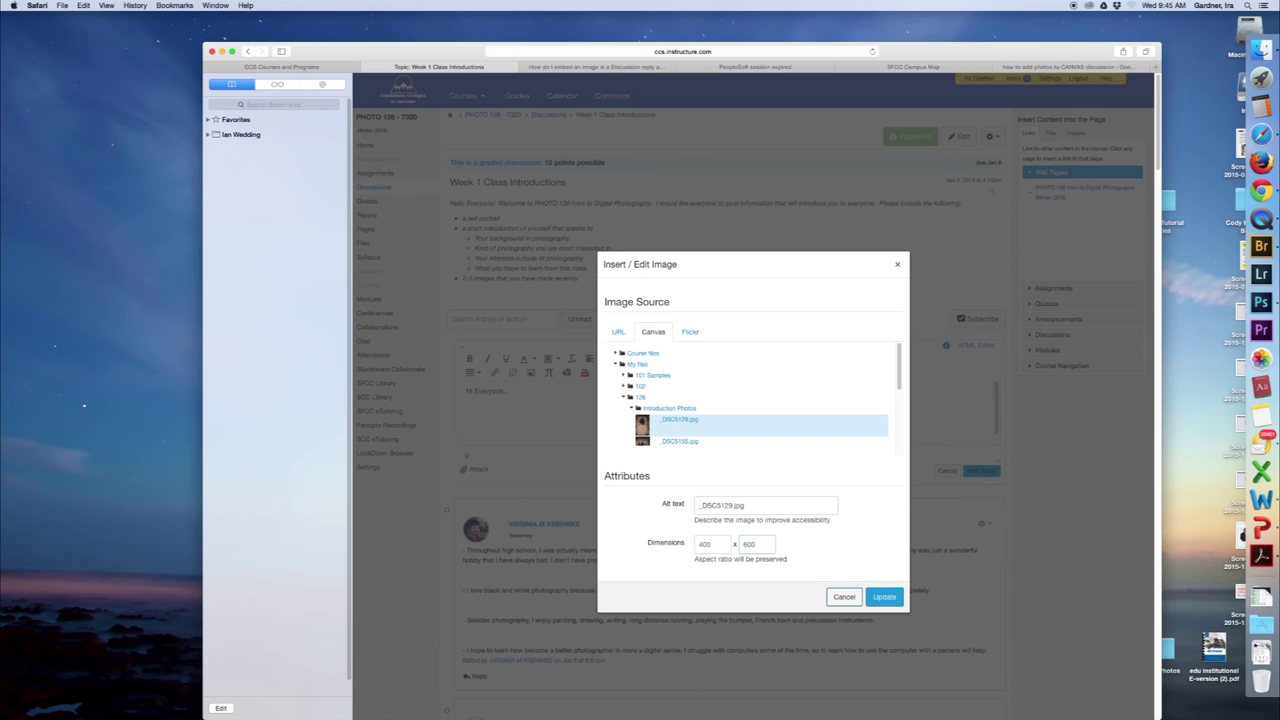
{"action": "left_click", "coordinate": [883, 598]}
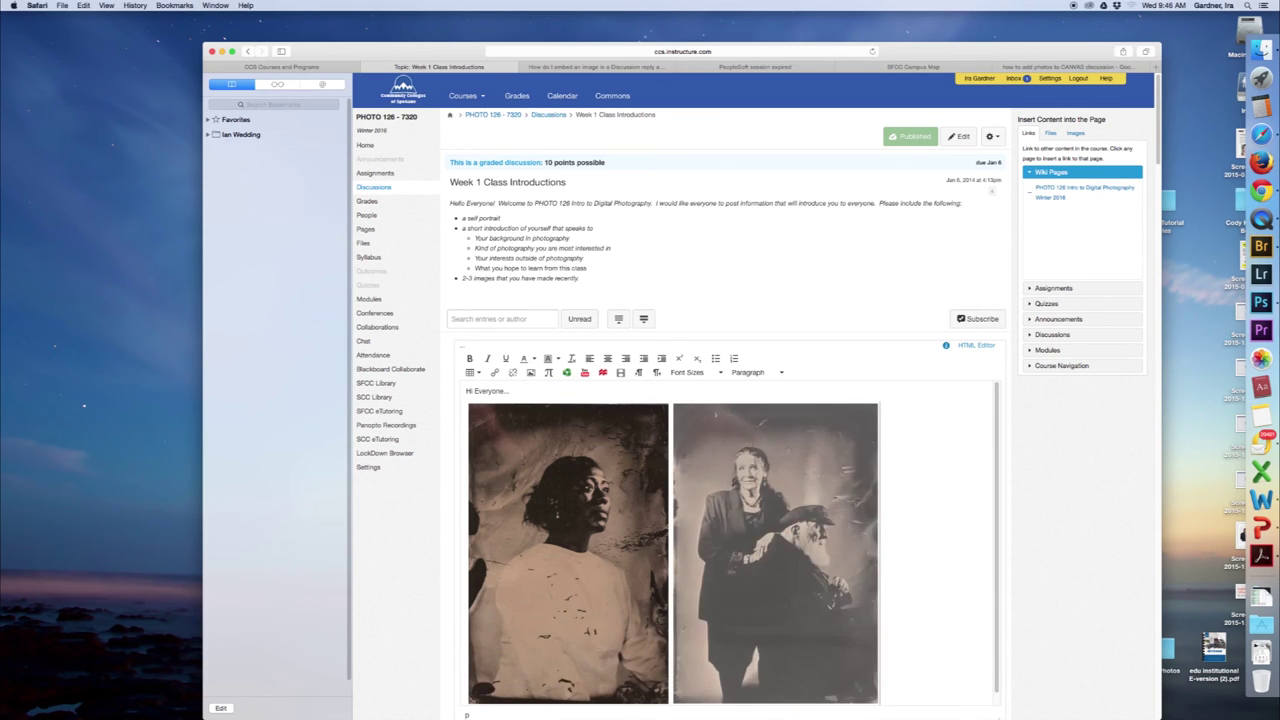
Scale down the two embedded photos in the reply by their corners so they match in height side by side
{"action": "left_click", "coordinate": [591, 445]}
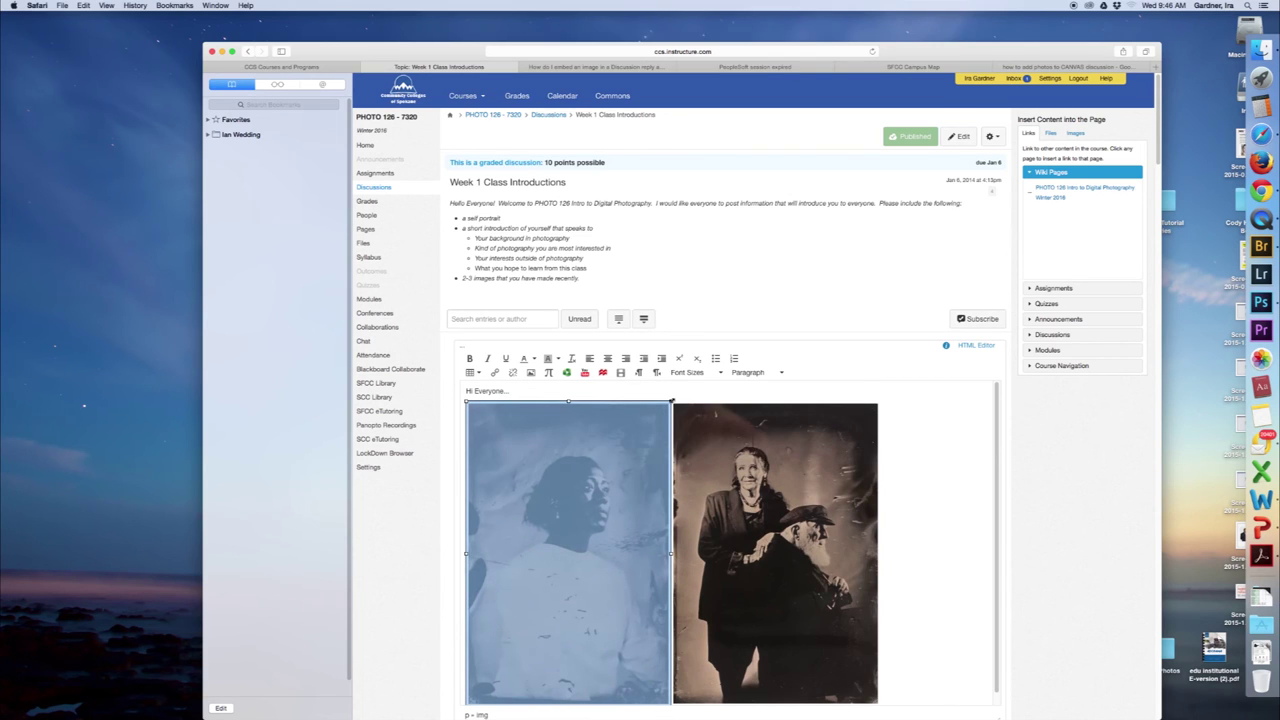
{"action": "left_click_drag", "start_coordinate": [670, 401], "coordinate": [628, 499]}
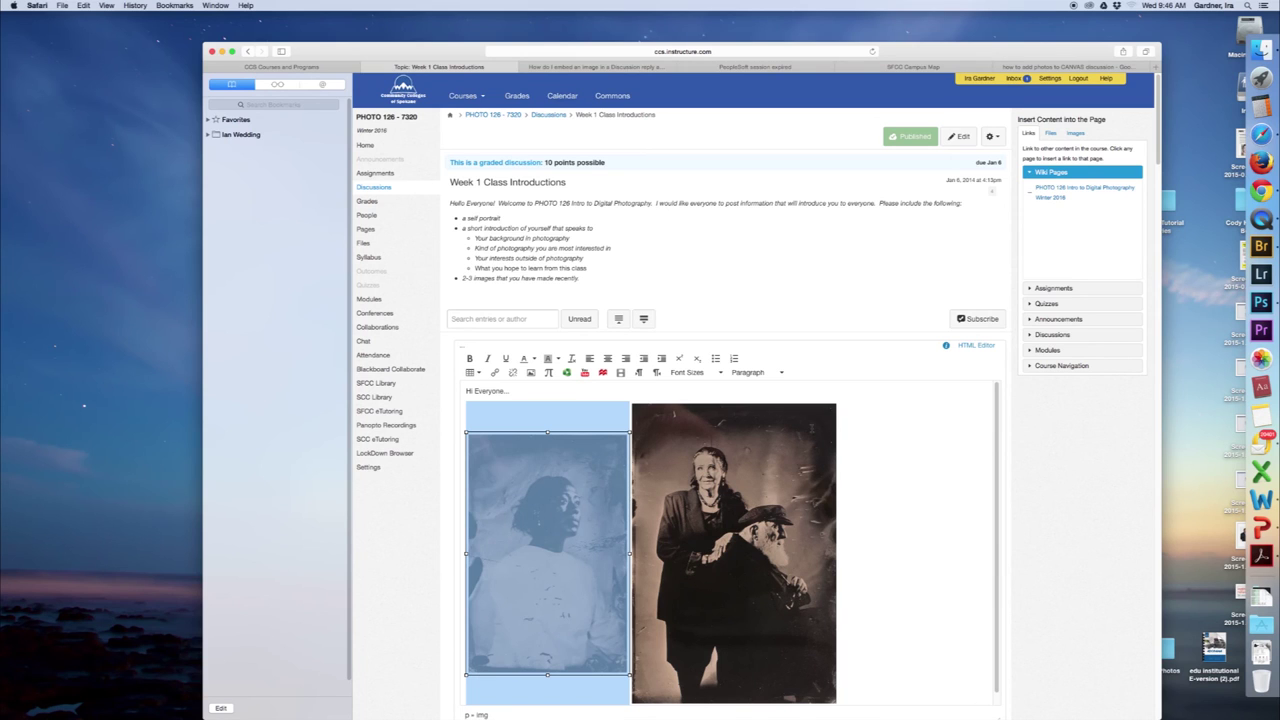
{"action": "left_click", "coordinate": [826, 422]}
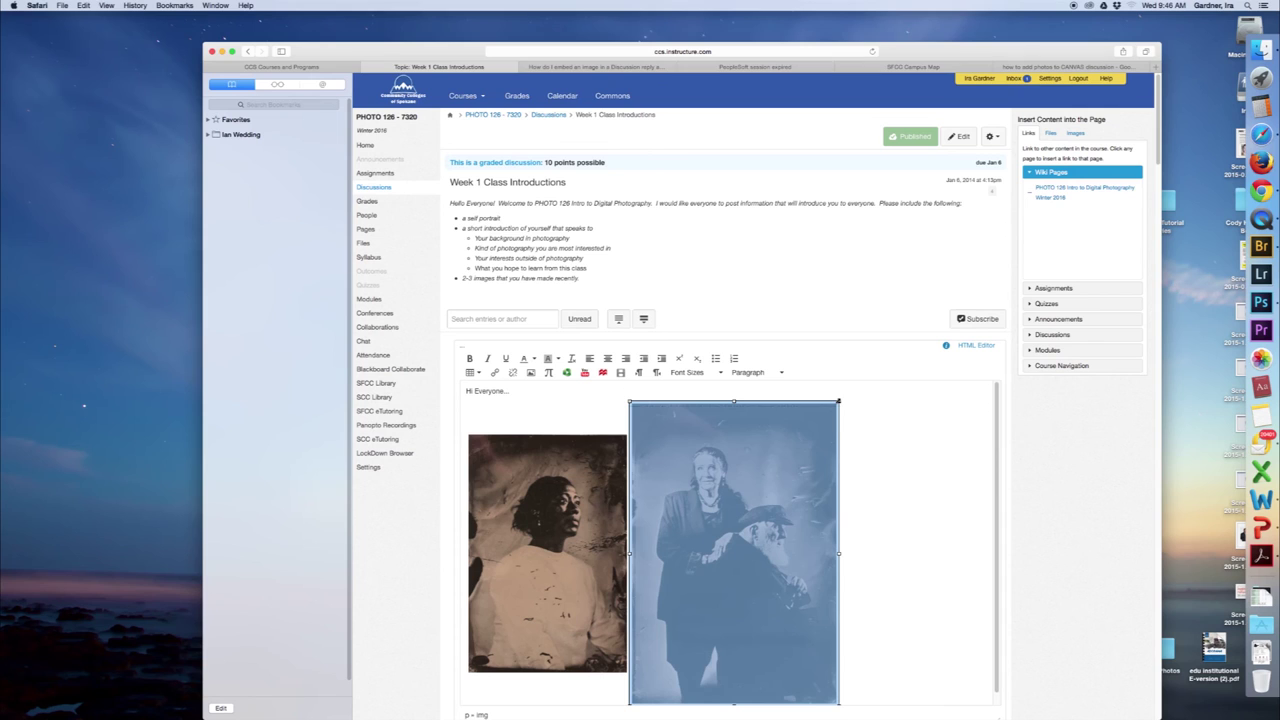
{"action": "left_click_drag", "start_coordinate": [838, 401], "coordinate": [751, 482]}
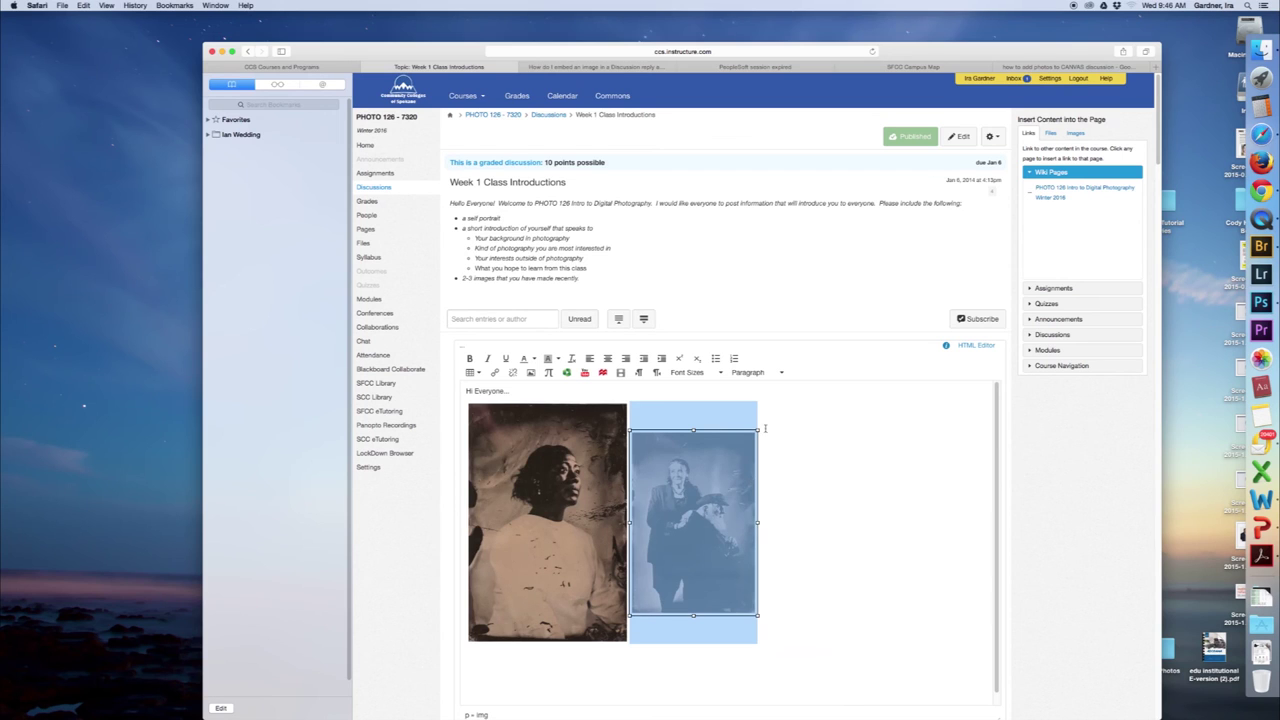
{"action": "left_click_drag", "start_coordinate": [758, 430], "coordinate": [782, 410]}
{"action": "left_click", "coordinate": [805, 455]}
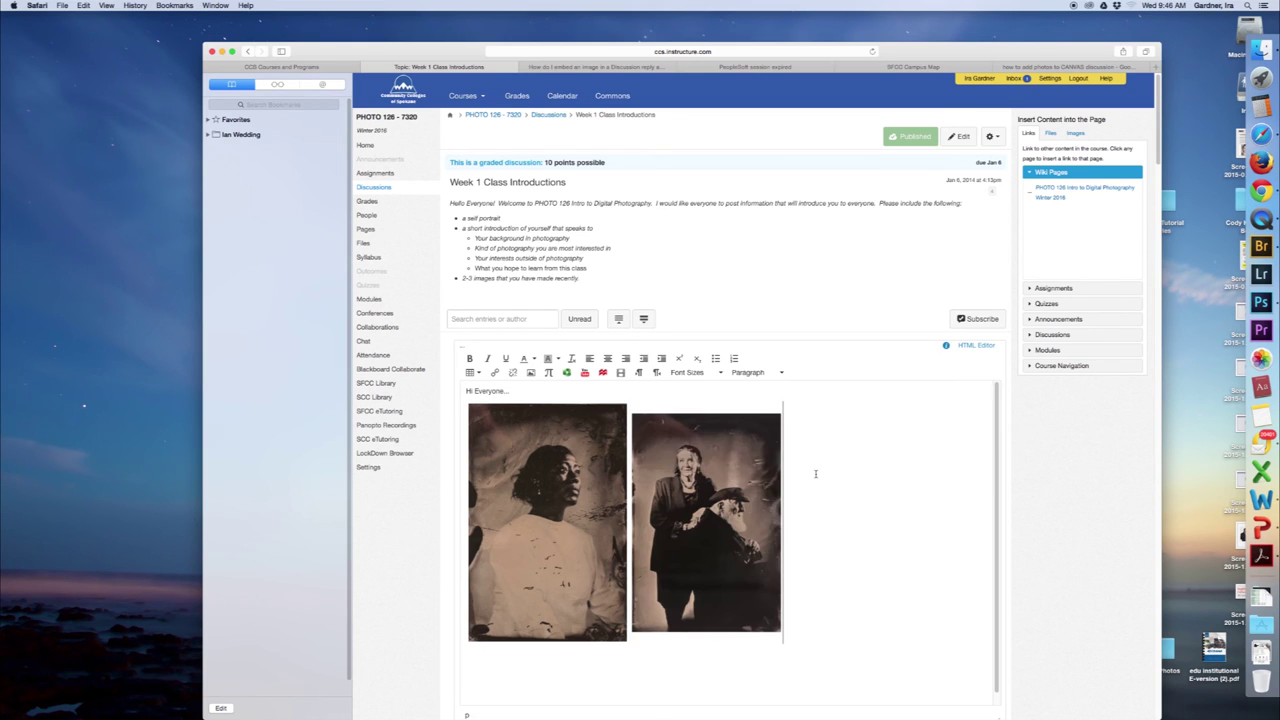
{"action": "left_click", "coordinate": [625, 409]}
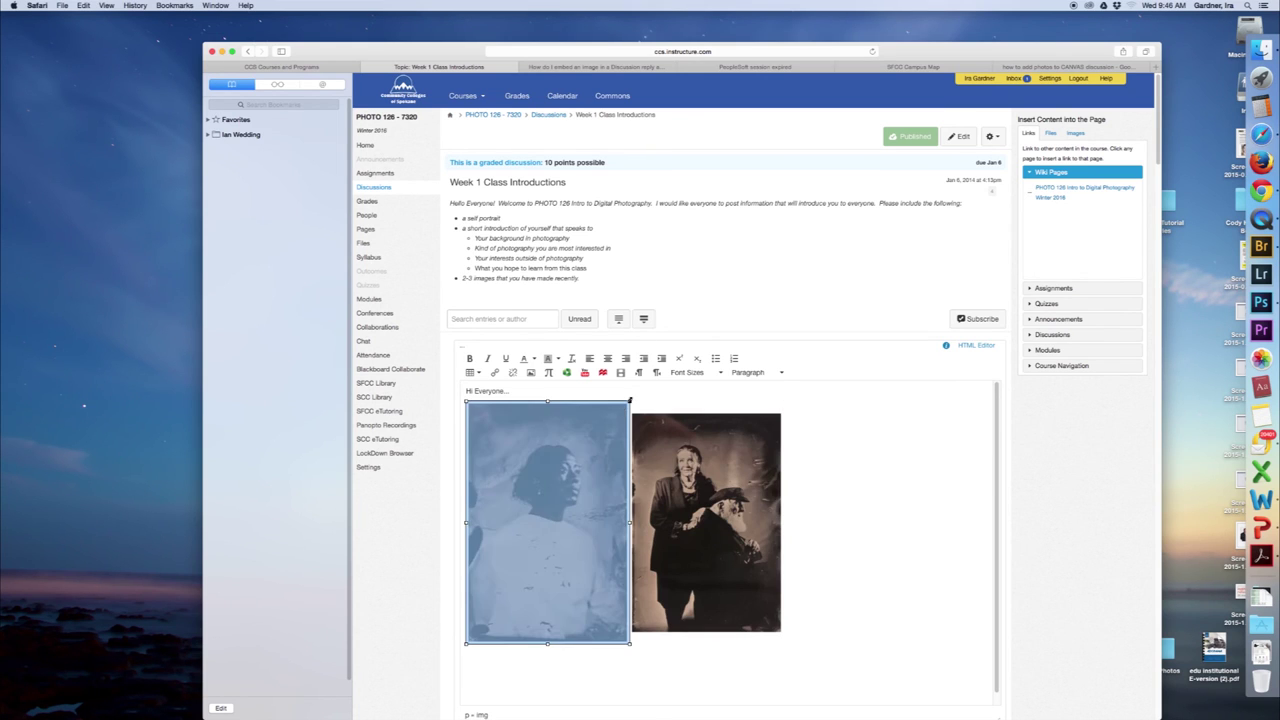
{"action": "left_click_drag", "start_coordinate": [630, 401], "coordinate": [615, 418]}
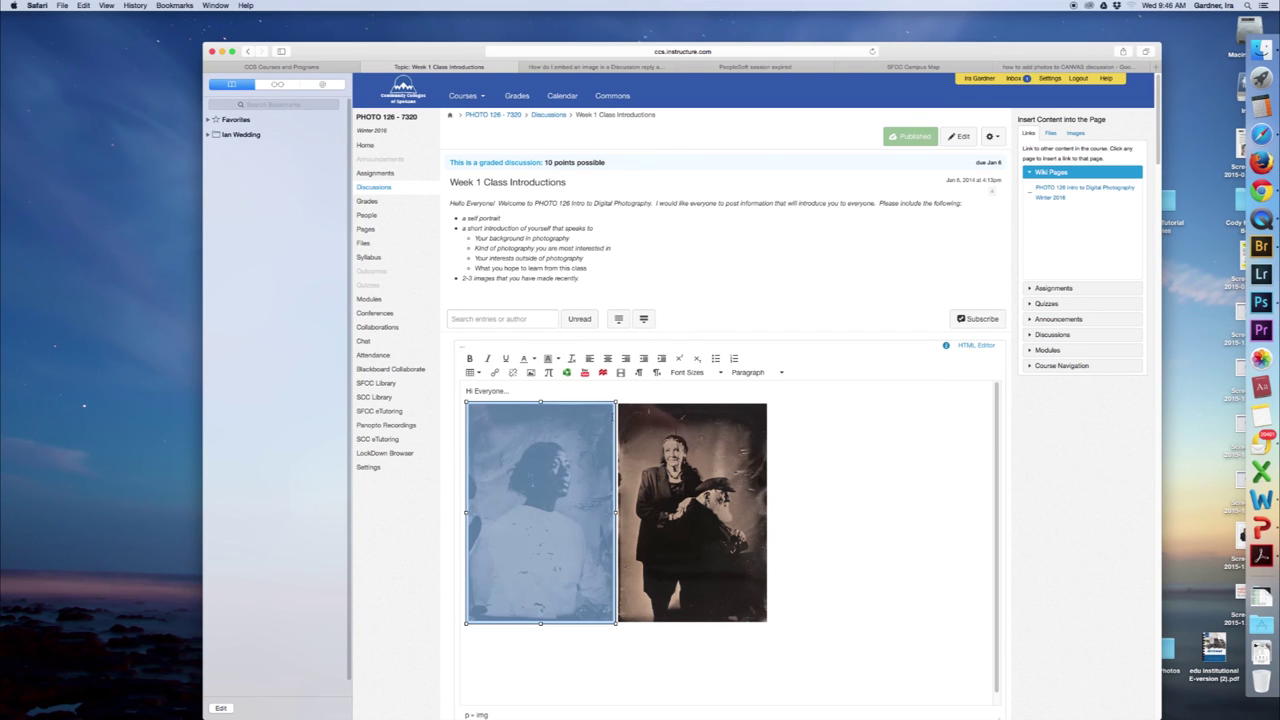
Embed _DSC5157.jpg from the Introduction Photos folder after the second photo in the reply, with its height set to 400
{"action": "left_click", "coordinate": [781, 441]}
{"action": "left_click", "coordinate": [530, 372]}
{"action": "left_click", "coordinate": [753, 545]}
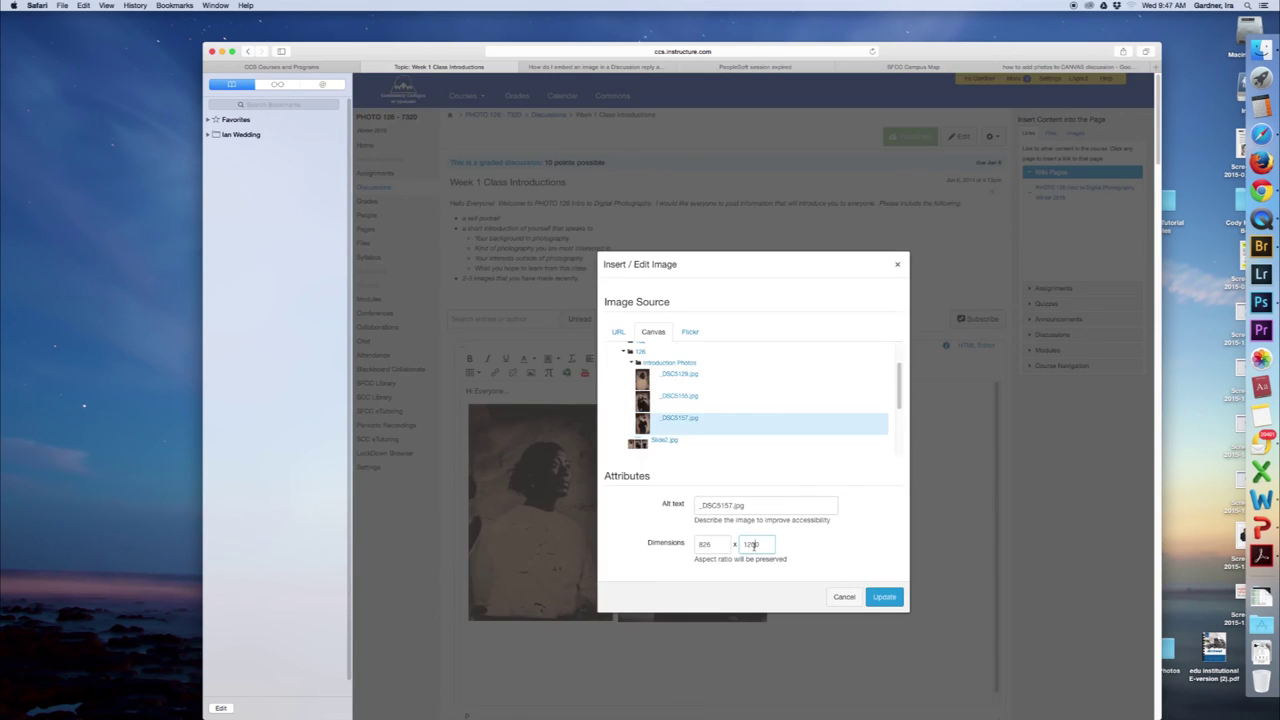
{"action": "double_click", "coordinate": [753, 545]}
{"action": "type", "text": "40"}
{"action": "key", "text": "Tab"}
{"action": "left_click", "coordinate": [884, 596]}
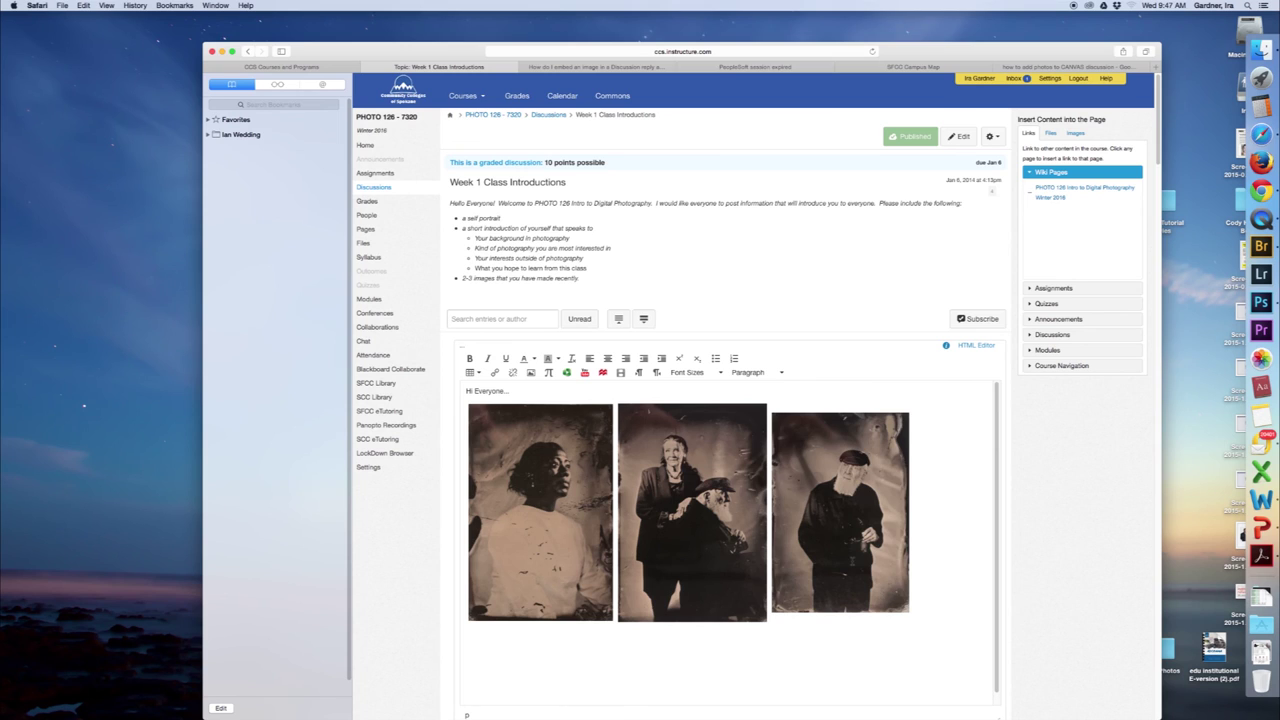
Enlarge _DSC5157.jpg in the reply to match the height of the other two photos, and post the reply
{"action": "left_click", "coordinate": [822, 535]}
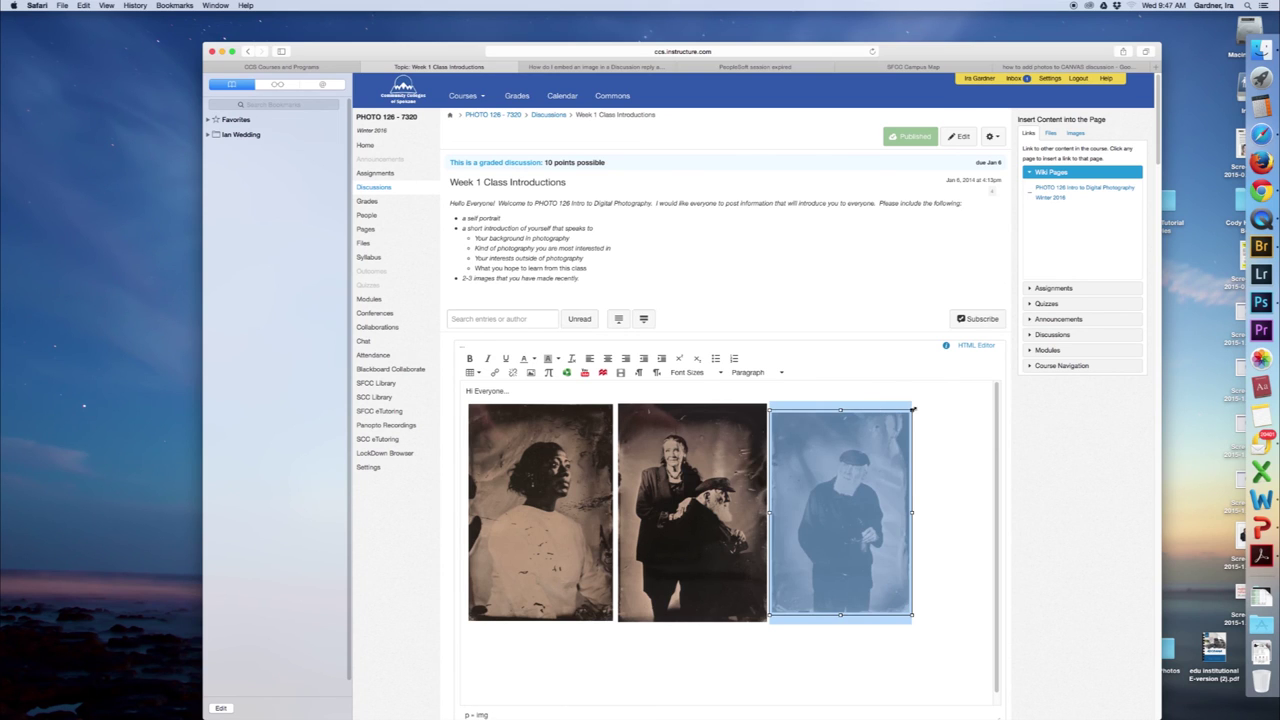
{"action": "left_click_drag", "start_coordinate": [912, 409], "coordinate": [921, 403]}
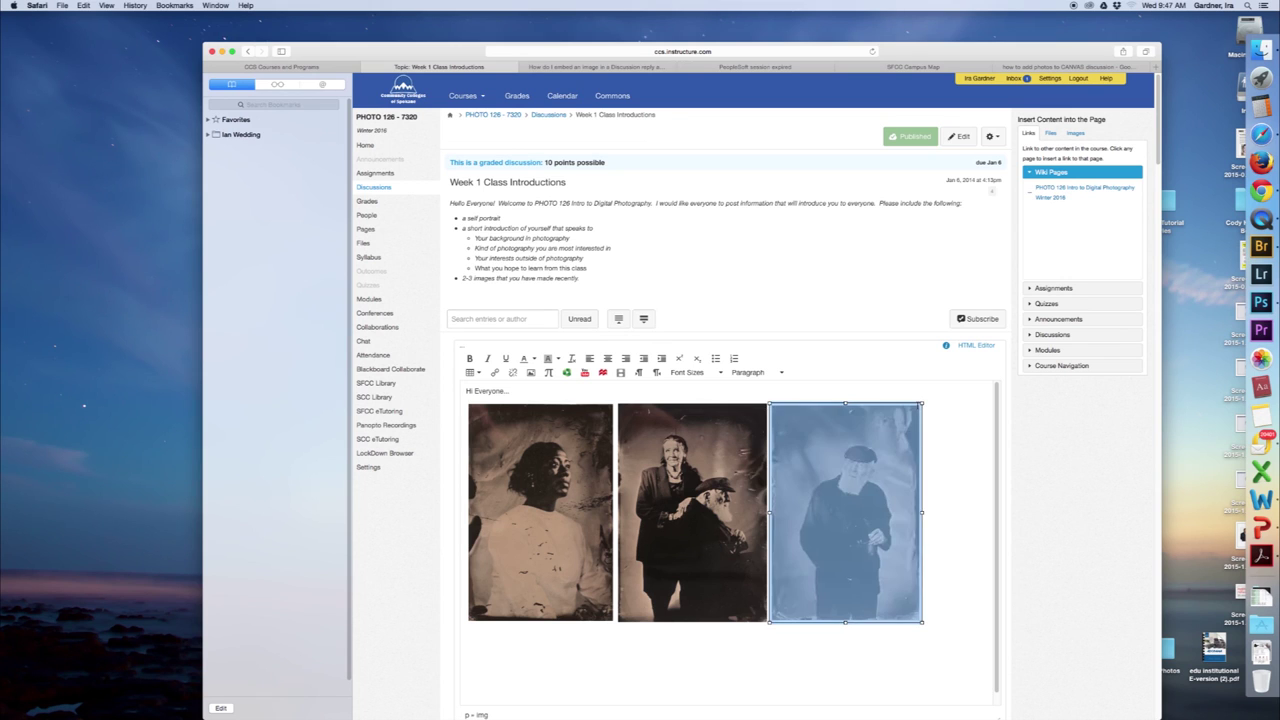
{"action": "left_click", "coordinate": [936, 460]}
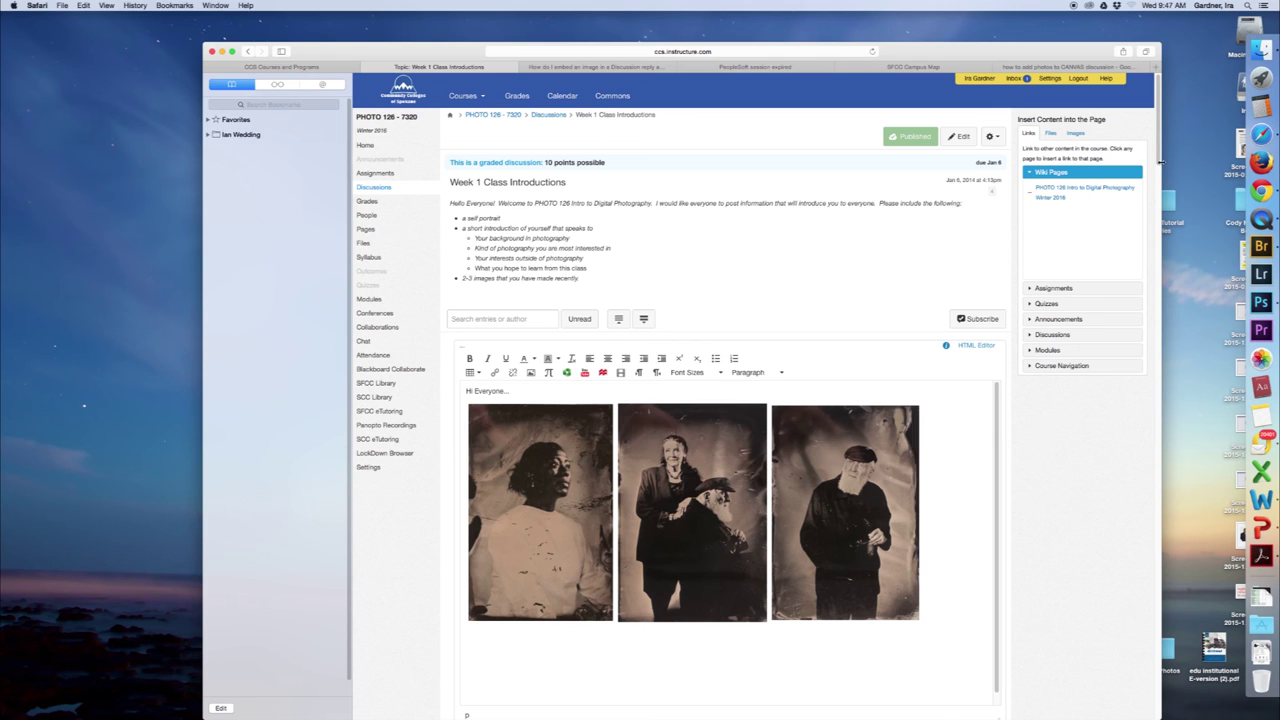
{"action": "scroll", "coordinate": [1150, 170], "scroll_direction": "down", "scroll_amount": 5}
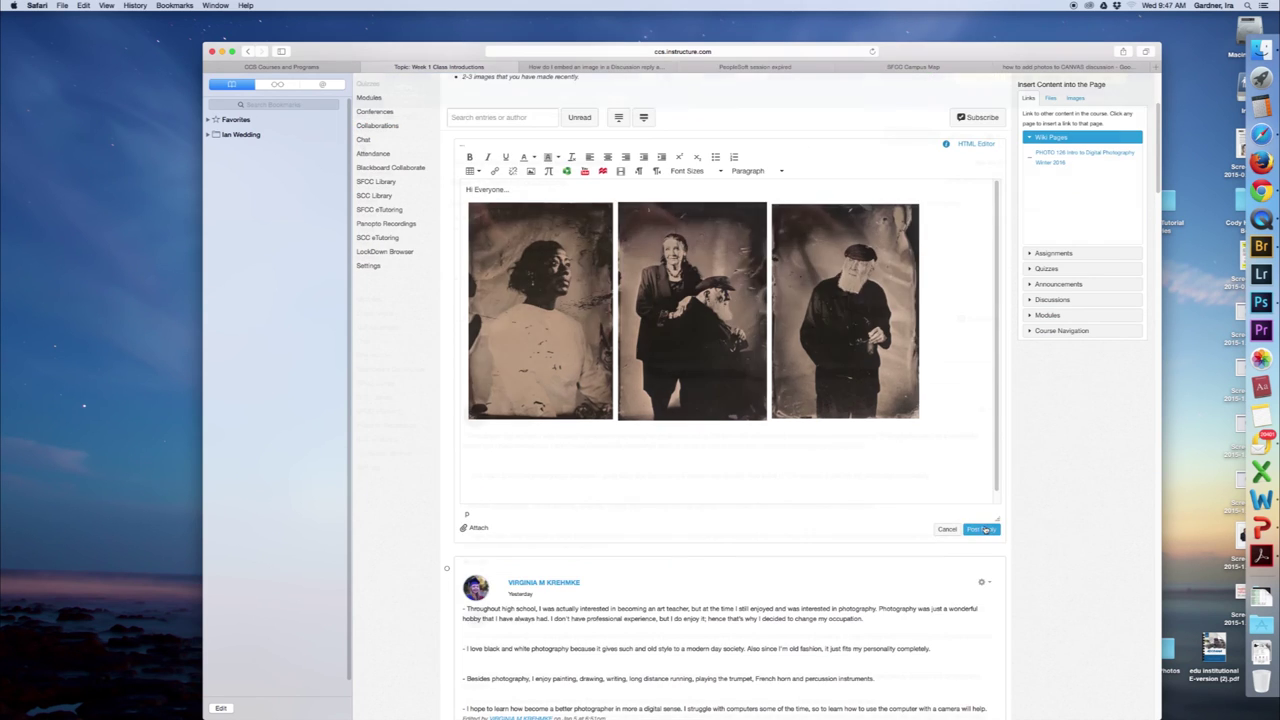
{"action": "left_click", "coordinate": [983, 532]}
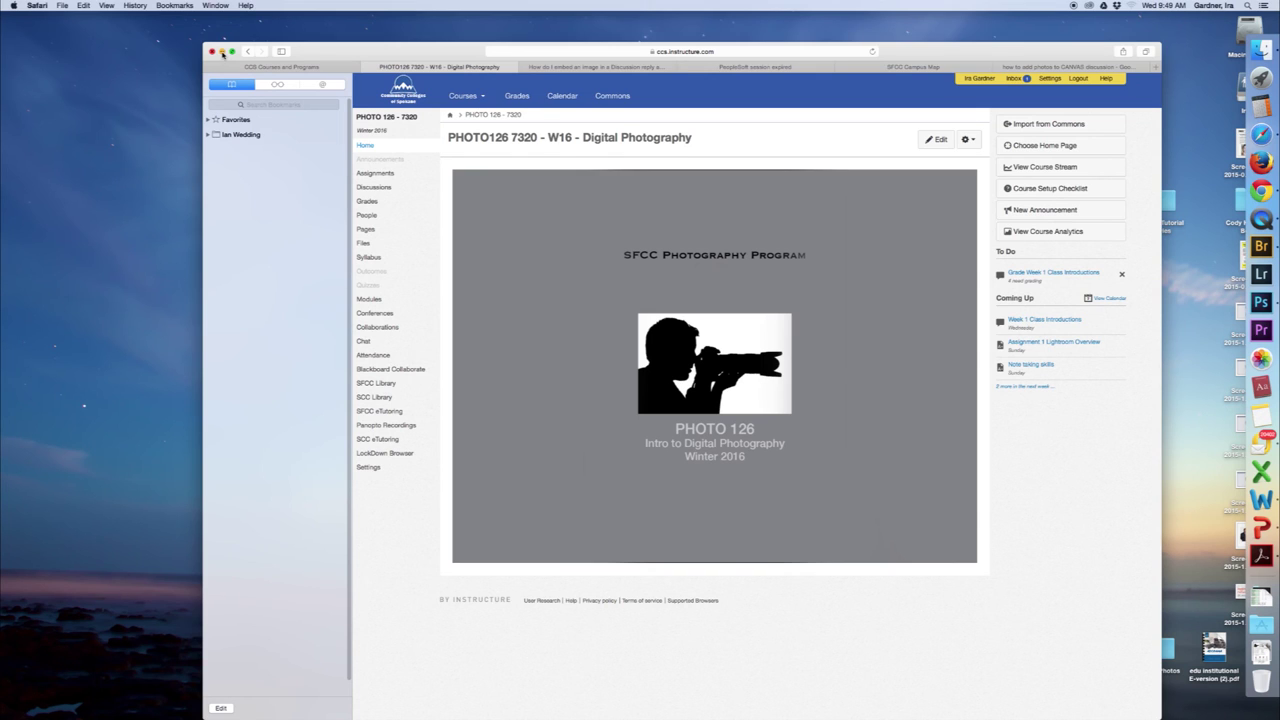
Minimize the browser window, reposition the 126 Class Introductions folder on the desktop, and open that folder in Adobe Bridge from the Dock
{"action": "left_click", "coordinate": [222, 52]}
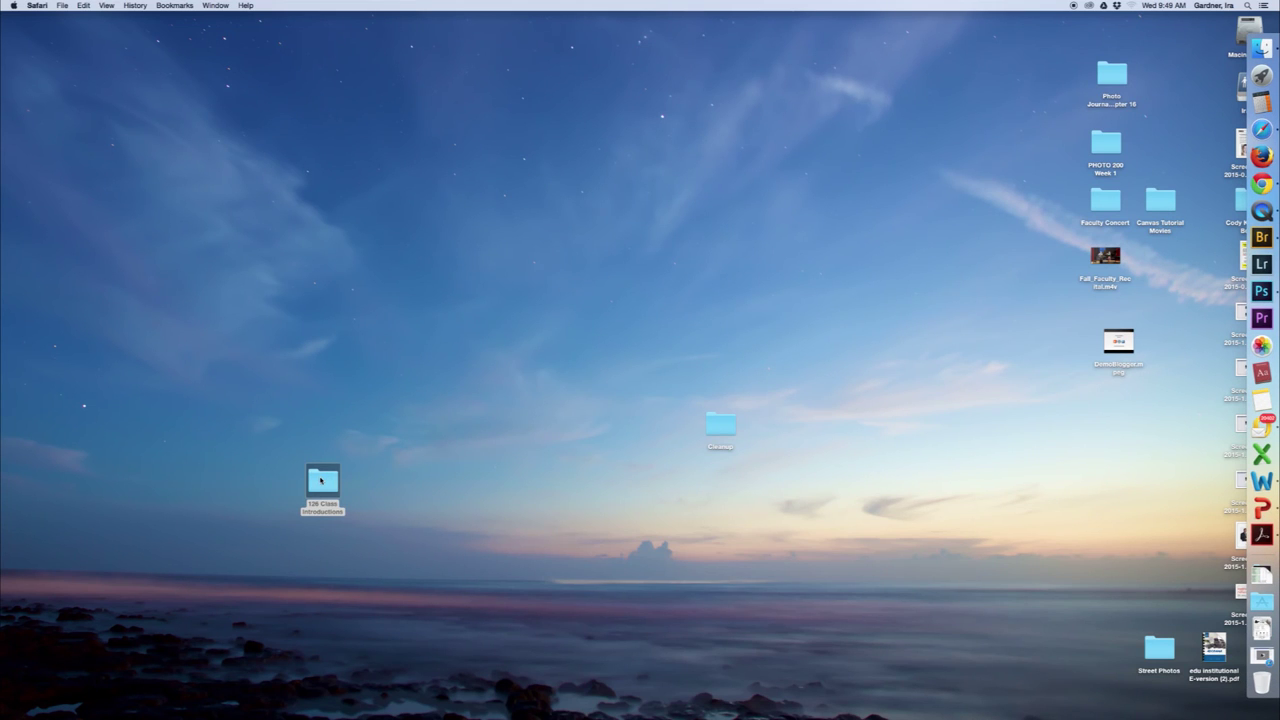
{"action": "left_click", "coordinate": [320, 483]}
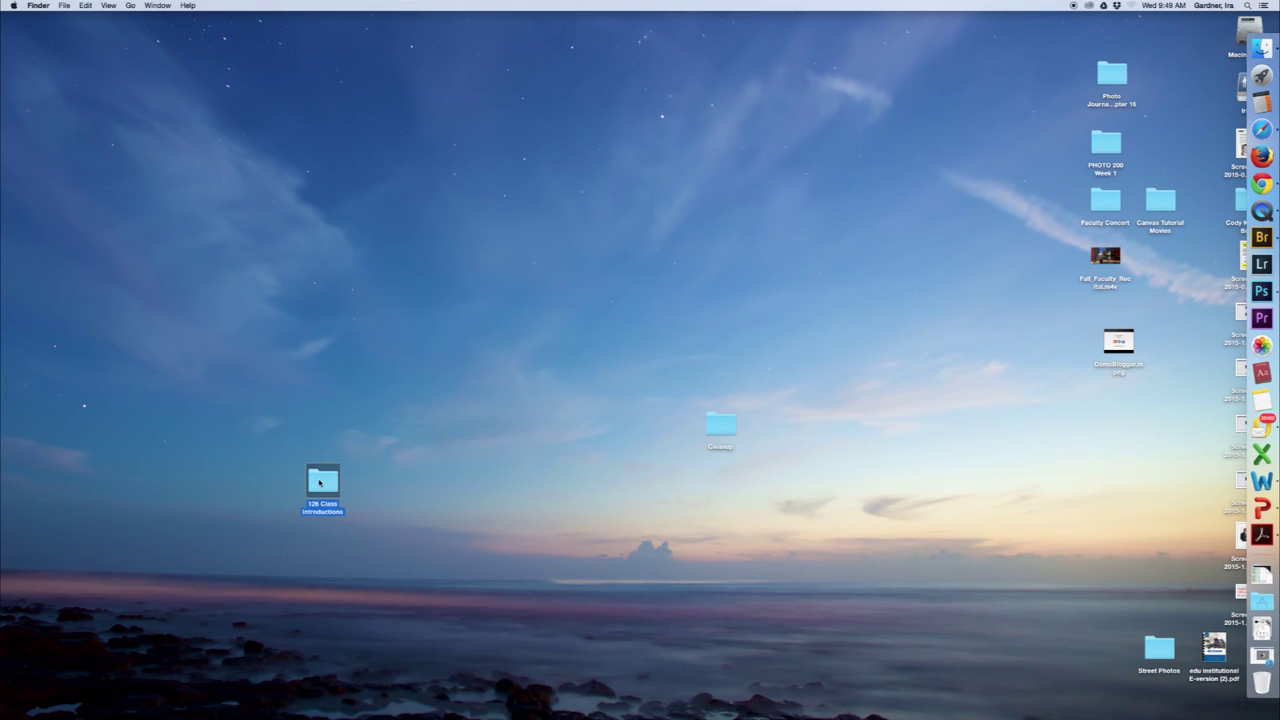
{"action": "left_click_drag", "start_coordinate": [327, 482], "coordinate": [318, 445]}
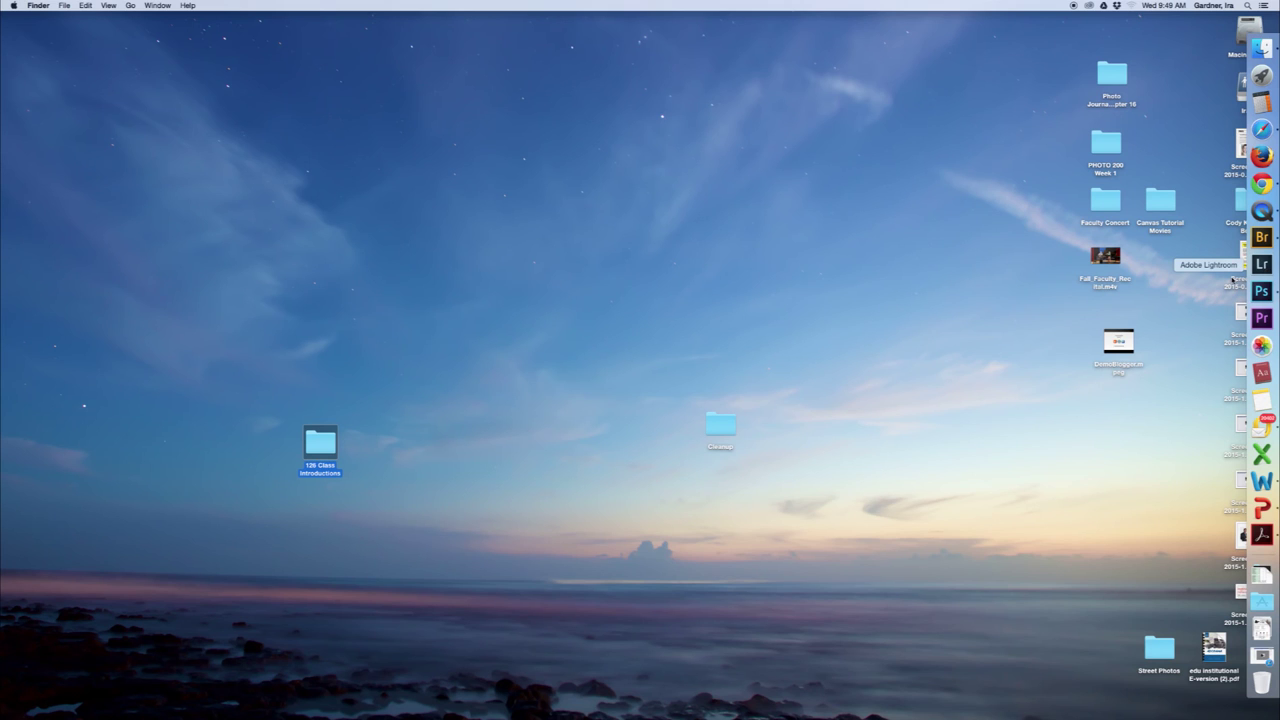
{"action": "left_click_drag", "start_coordinate": [320, 453], "coordinate": [1263, 243]}
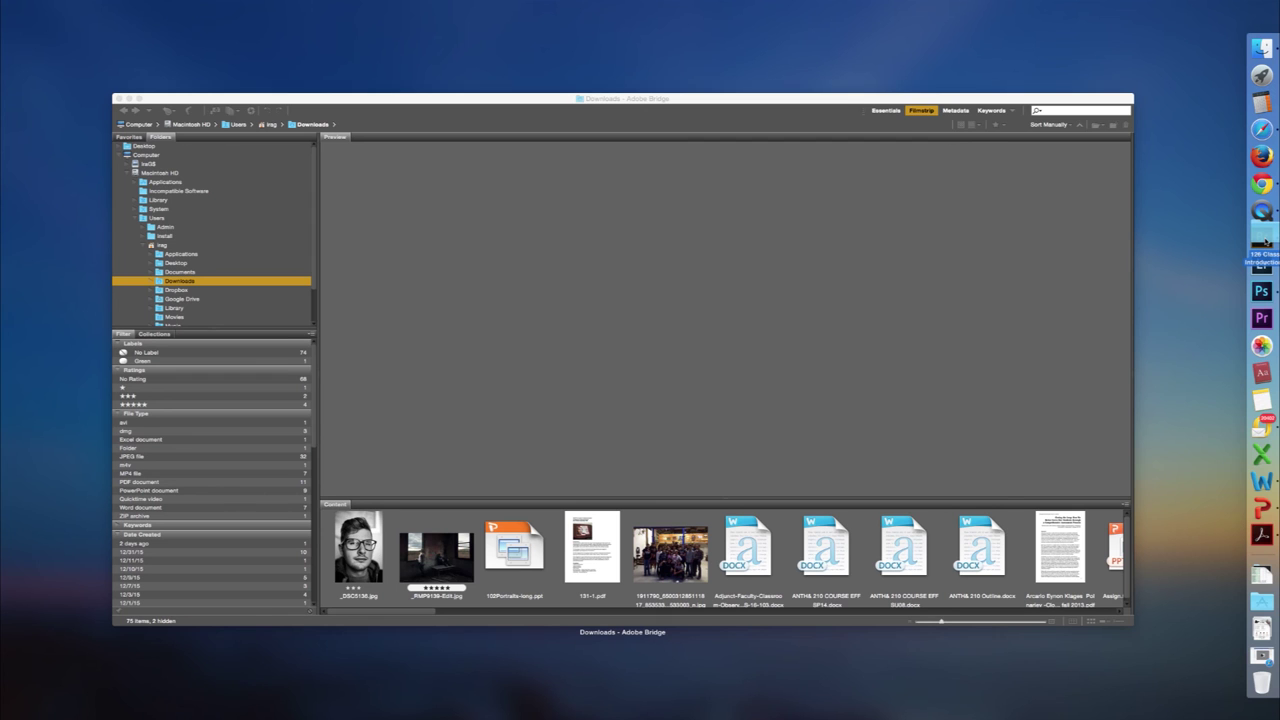
{"action": "left_click_drag", "start_coordinate": [1263, 243], "coordinate": [1263, 243]}
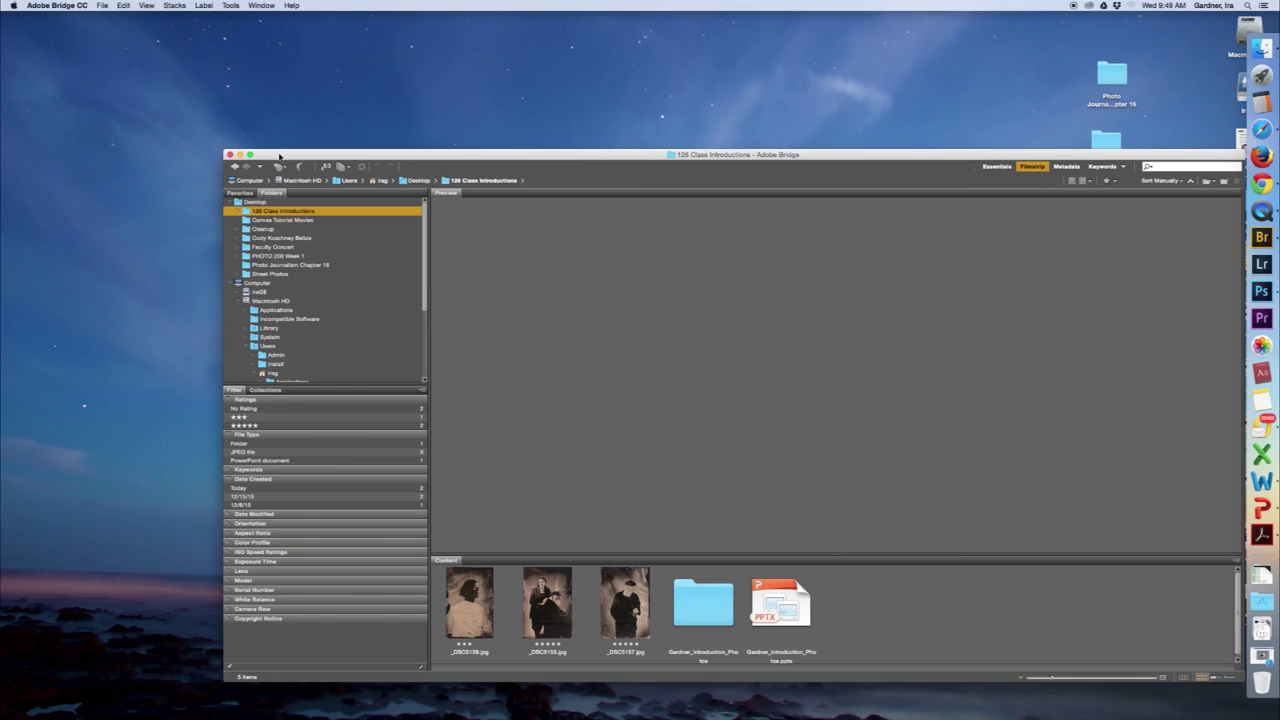
Minimize the Bridge window and switch to a Finder window
{"action": "left_click", "coordinate": [240, 155]}
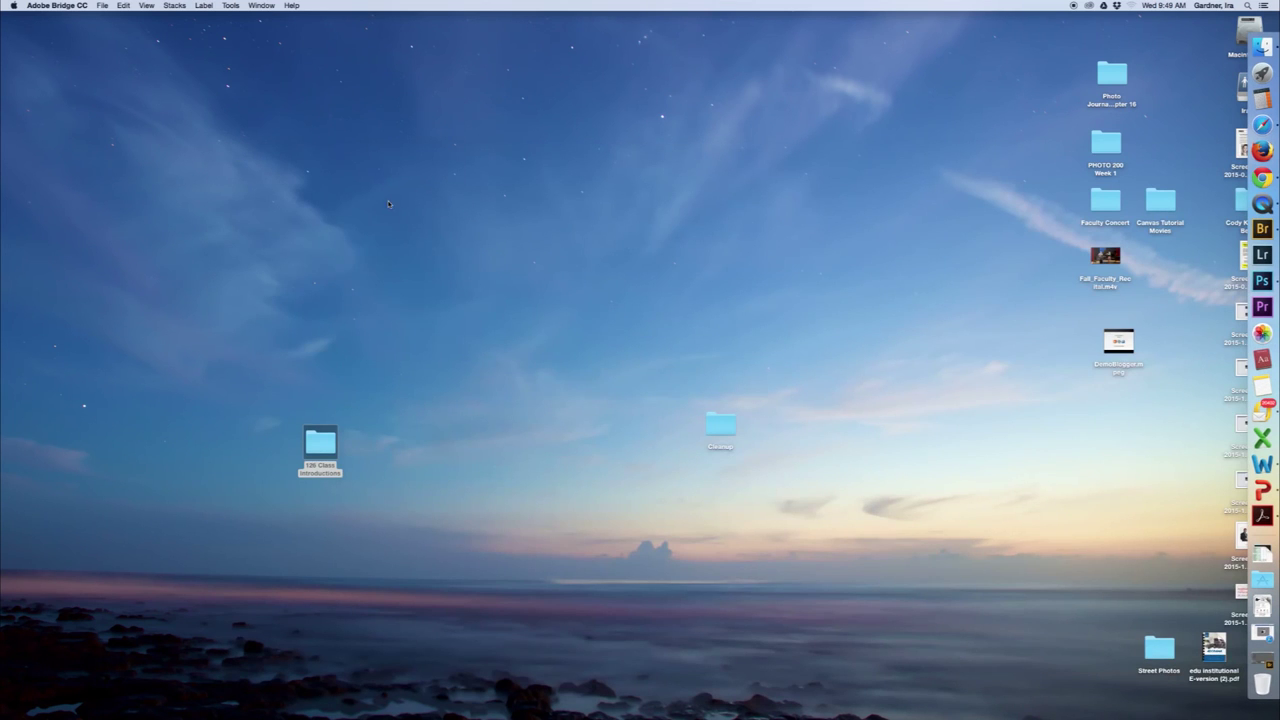
{"action": "left_click", "coordinate": [1263, 47]}
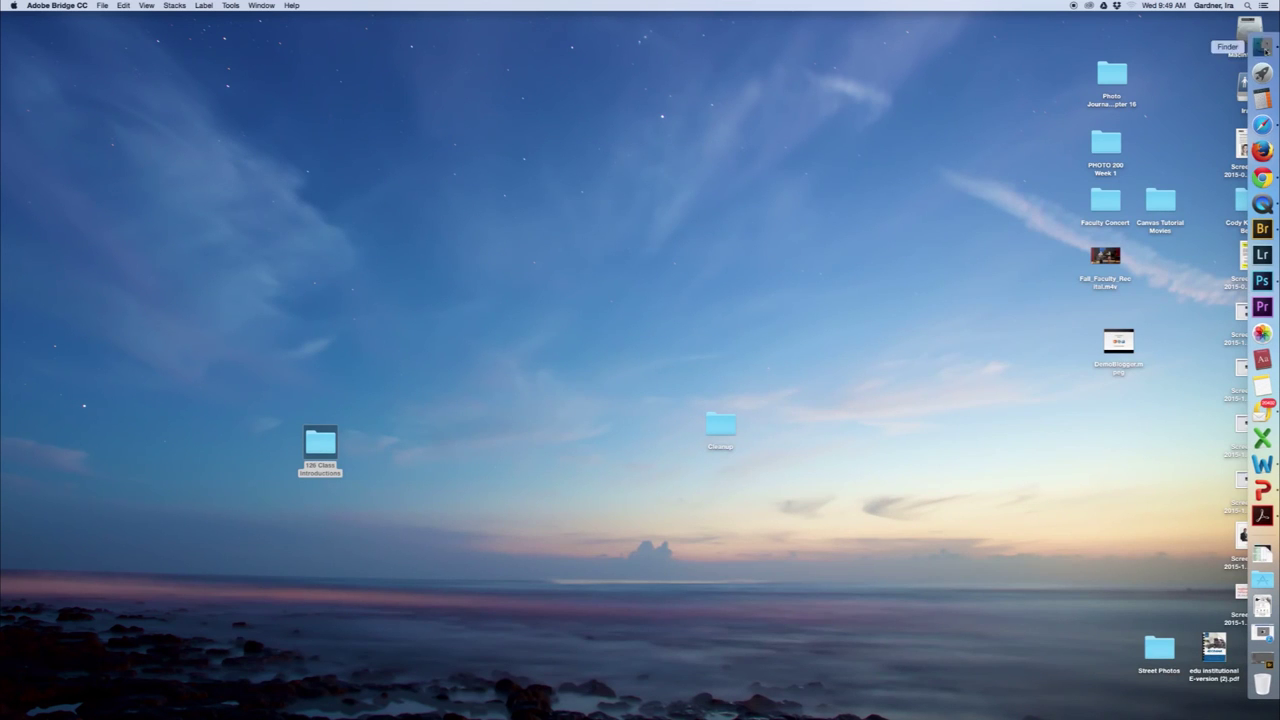
{"action": "left_click", "coordinate": [1263, 47]}
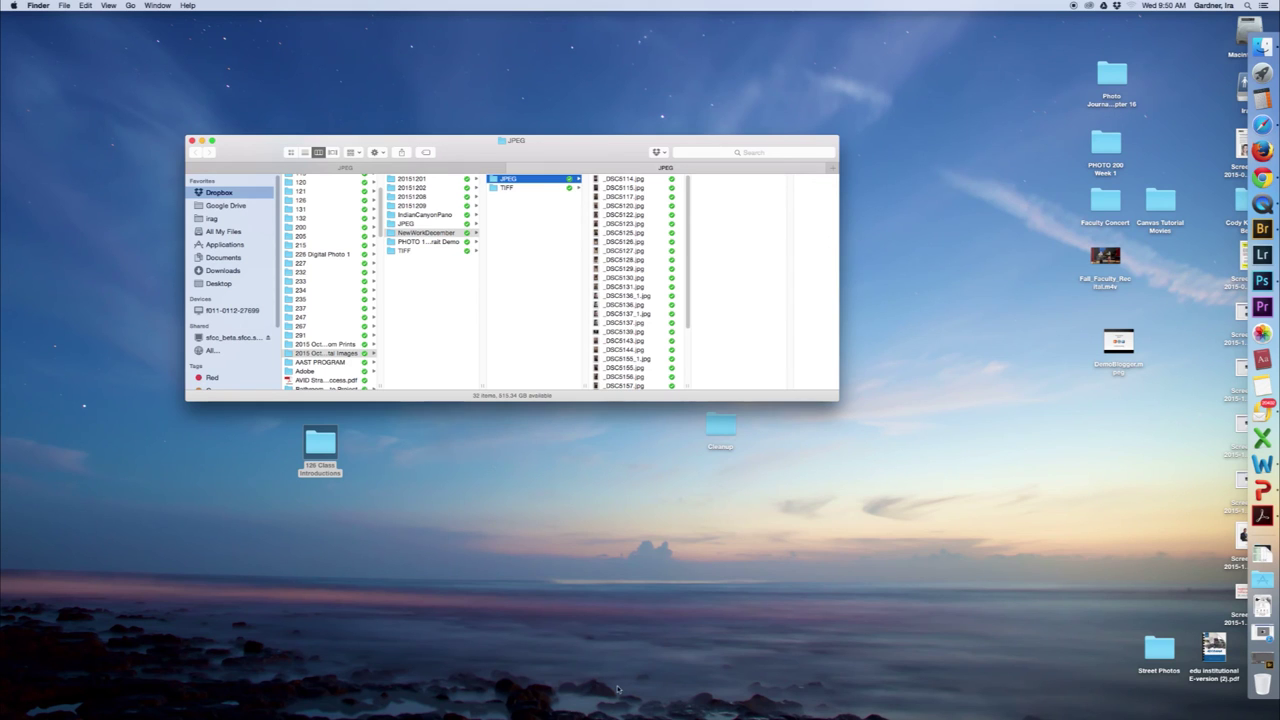
{"action": "left_click", "coordinate": [40, 6]}
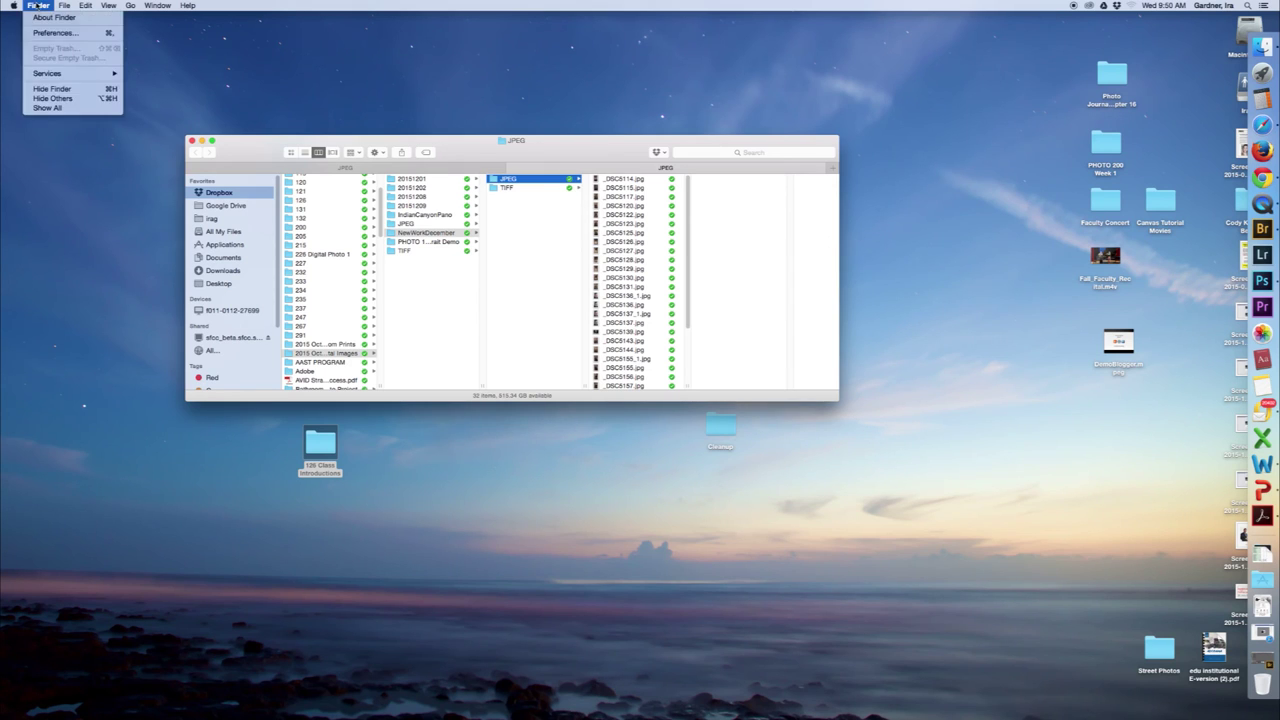
{"action": "key", "text": "Escape"}
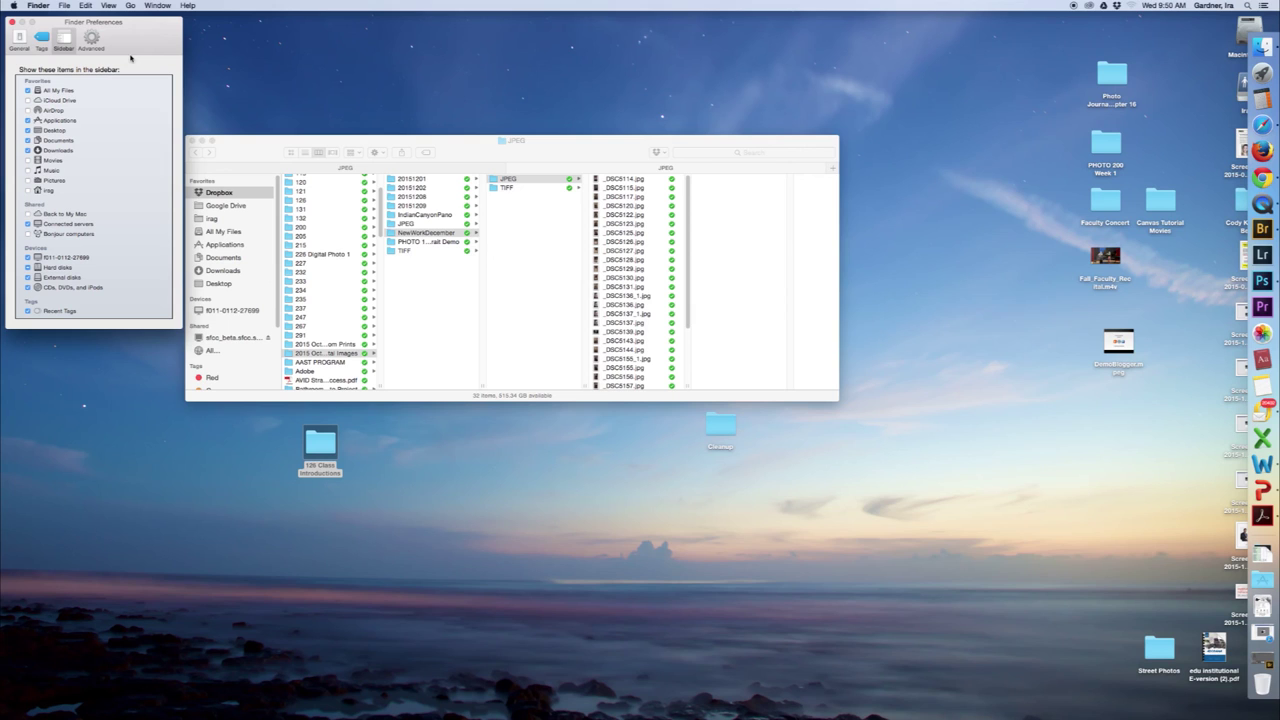
{"action": "left_click", "coordinate": [39, 5]}
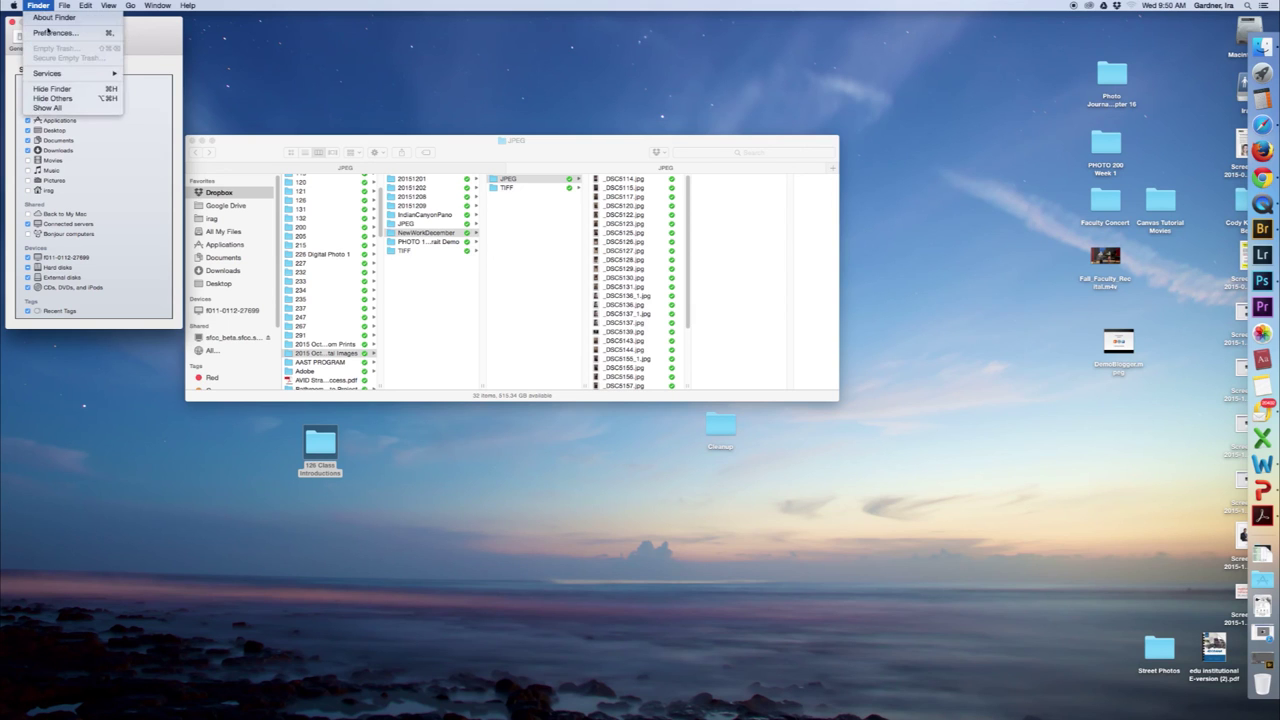
{"action": "left_click", "coordinate": [94, 179]}
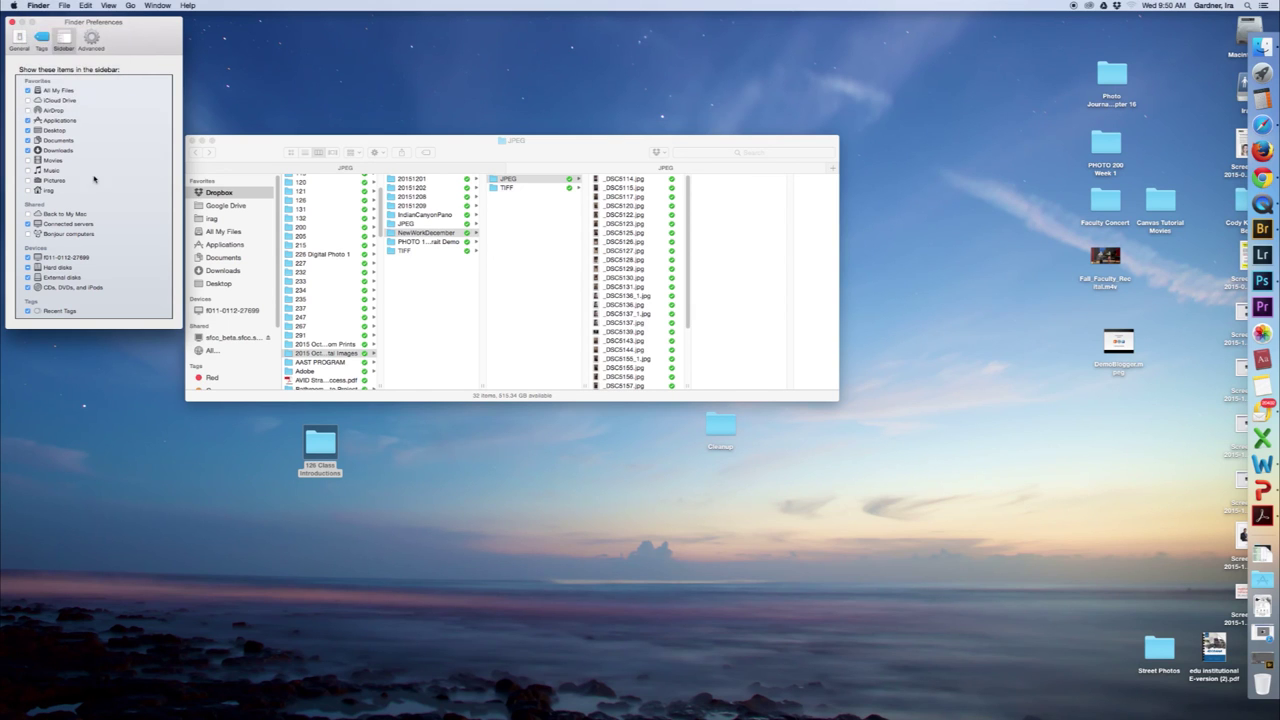
{"action": "left_click", "coordinate": [12, 21]}
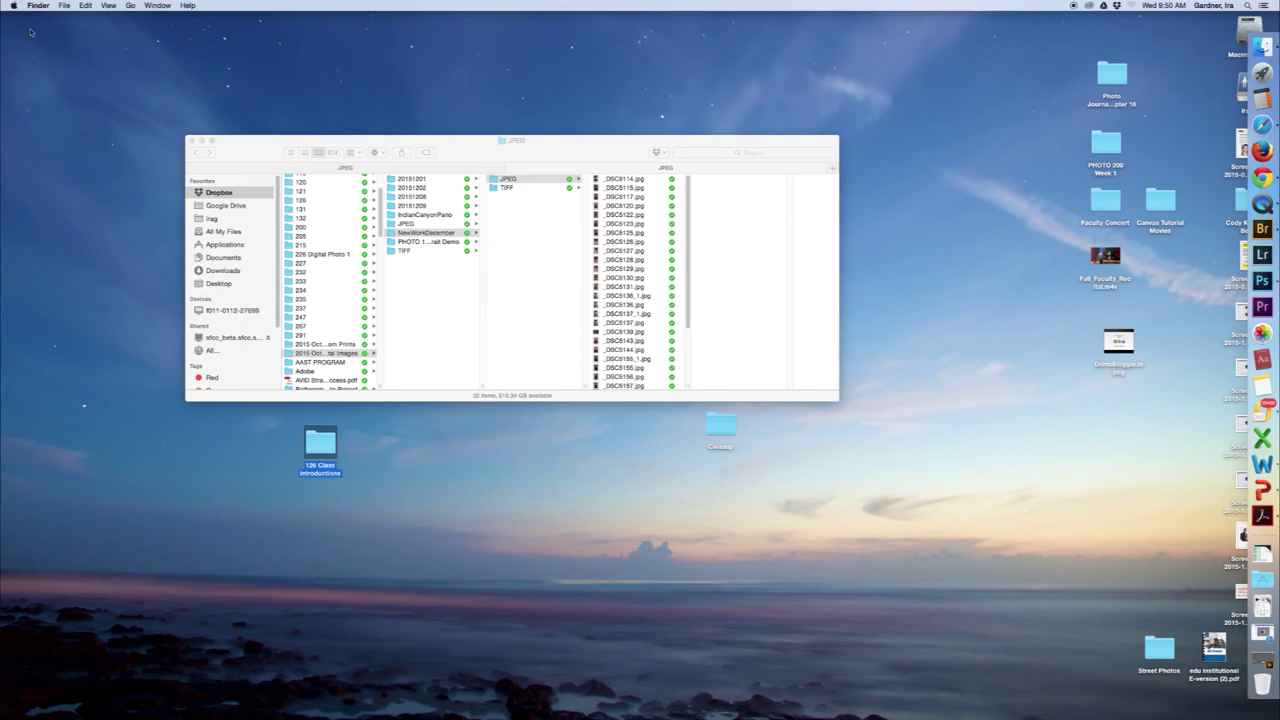
Review the Dock settings in System Preferences, keeping the Genie effect and the Right screen position, and close the window
{"action": "left_click", "coordinate": [13, 6]}
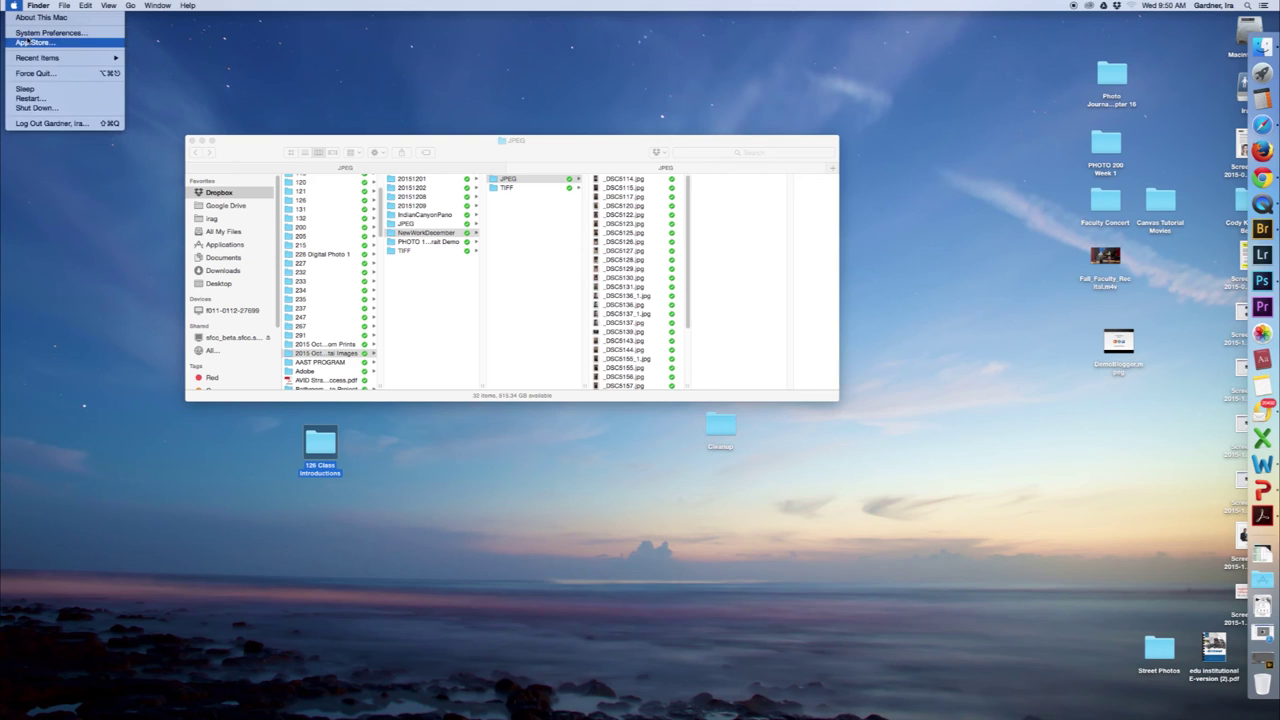
{"action": "left_click", "coordinate": [27, 34]}
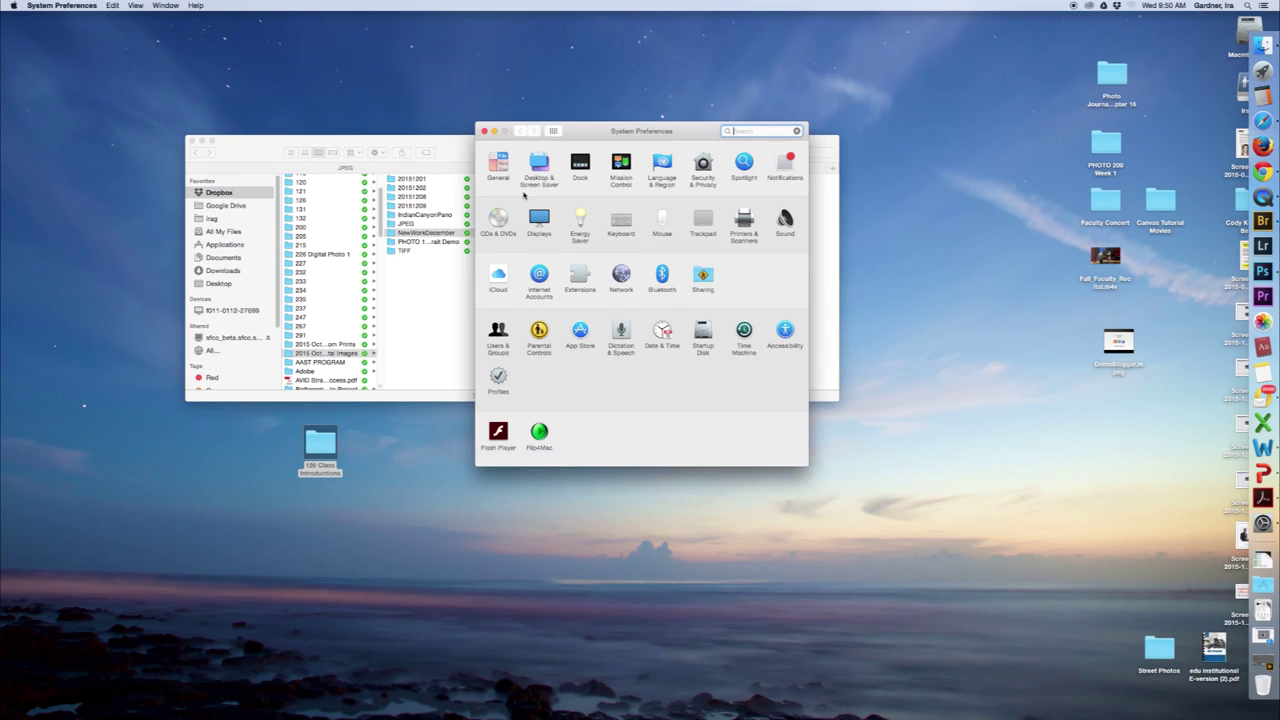
{"action": "left_click", "coordinate": [586, 172]}
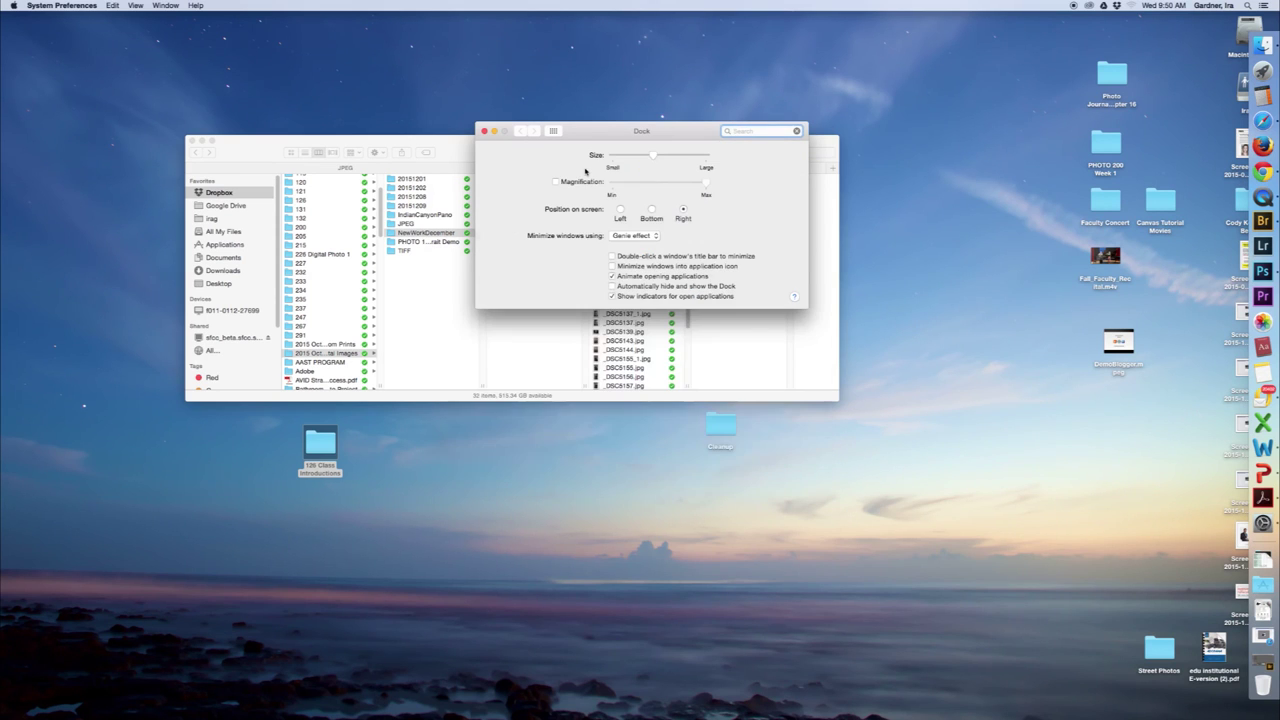
{"action": "left_click", "coordinate": [634, 236]}
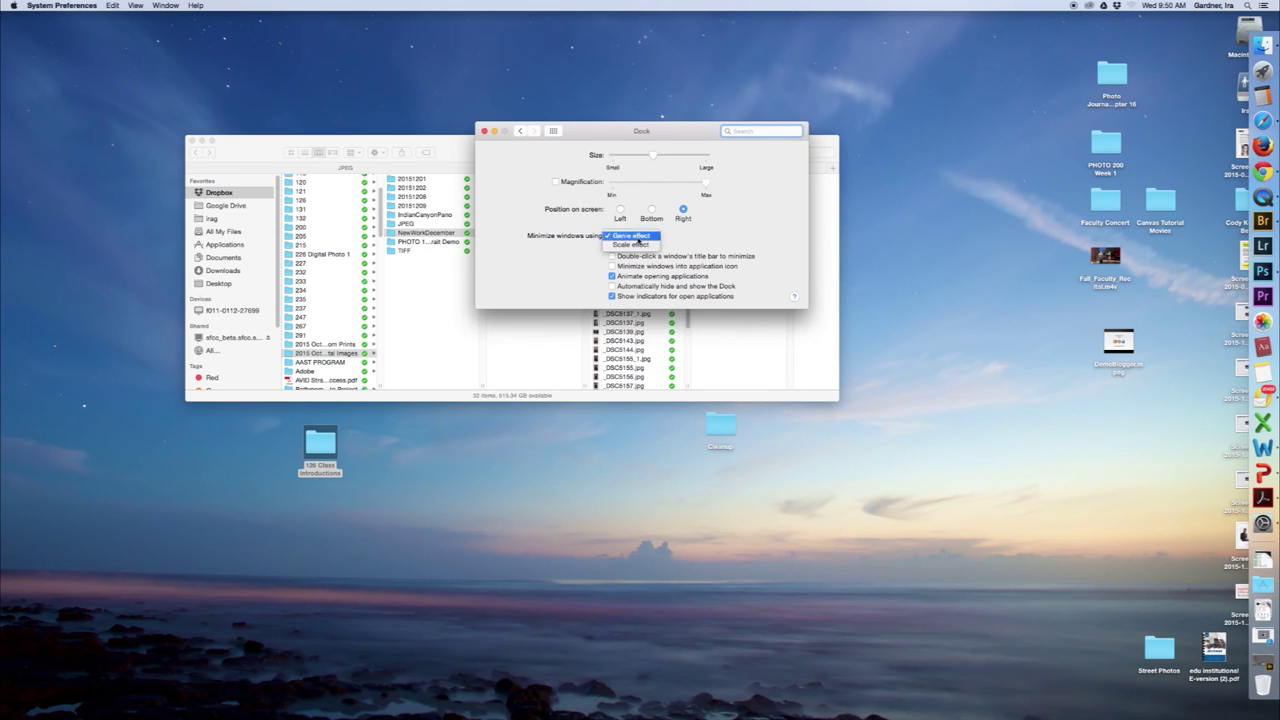
{"action": "left_click", "coordinate": [638, 238]}
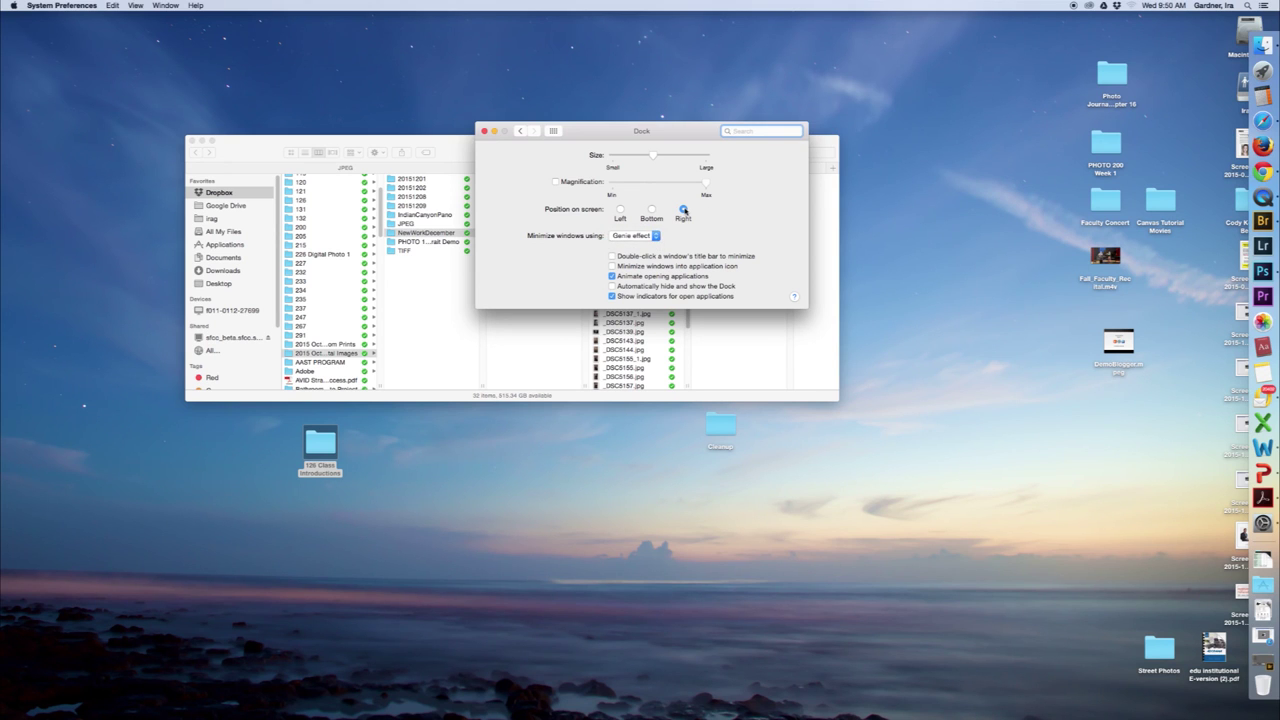
{"action": "left_click", "coordinate": [682, 210]}
{"action": "left_click", "coordinate": [485, 131]}
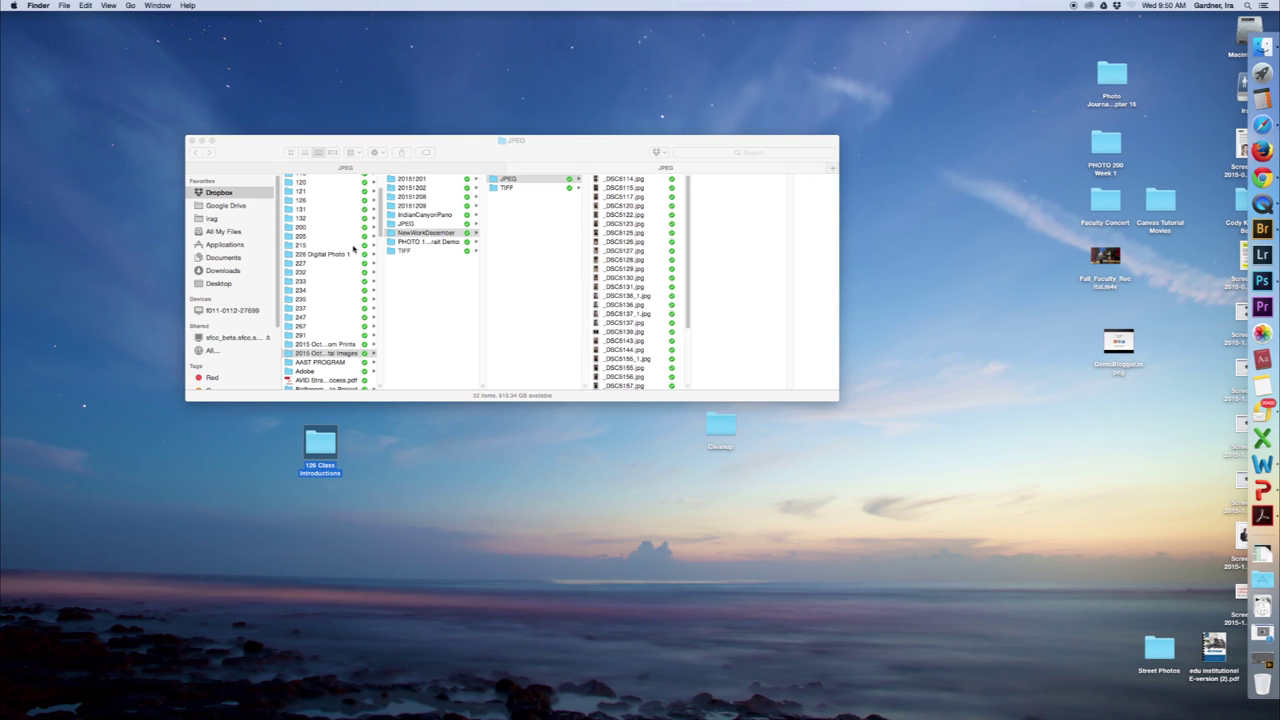
Find the Adobe Bridge CC application inside its folder in Applications and place it in the Dock
{"action": "left_click", "coordinate": [229, 248]}
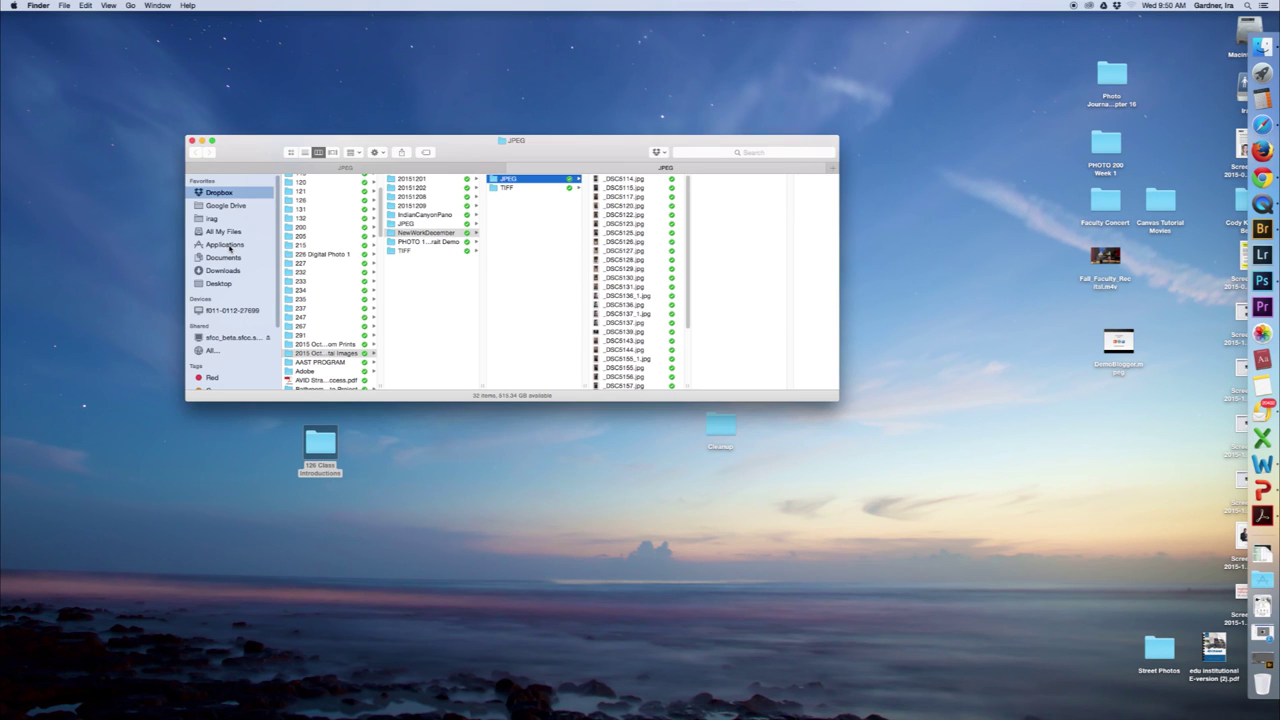
{"action": "left_click", "coordinate": [229, 246]}
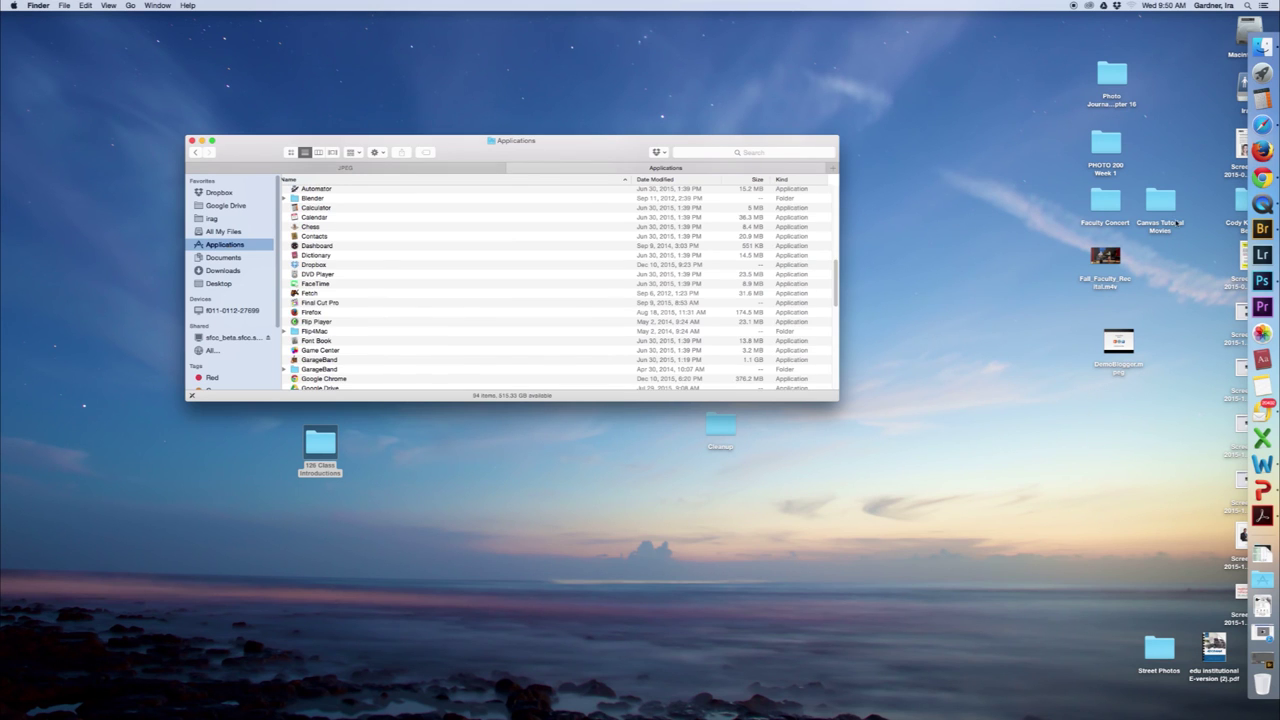
{"action": "left_click_drag", "start_coordinate": [1262, 228], "coordinate": [1000, 150]}
{"action": "left_click_drag", "start_coordinate": [834, 280], "coordinate": [821, 170]}
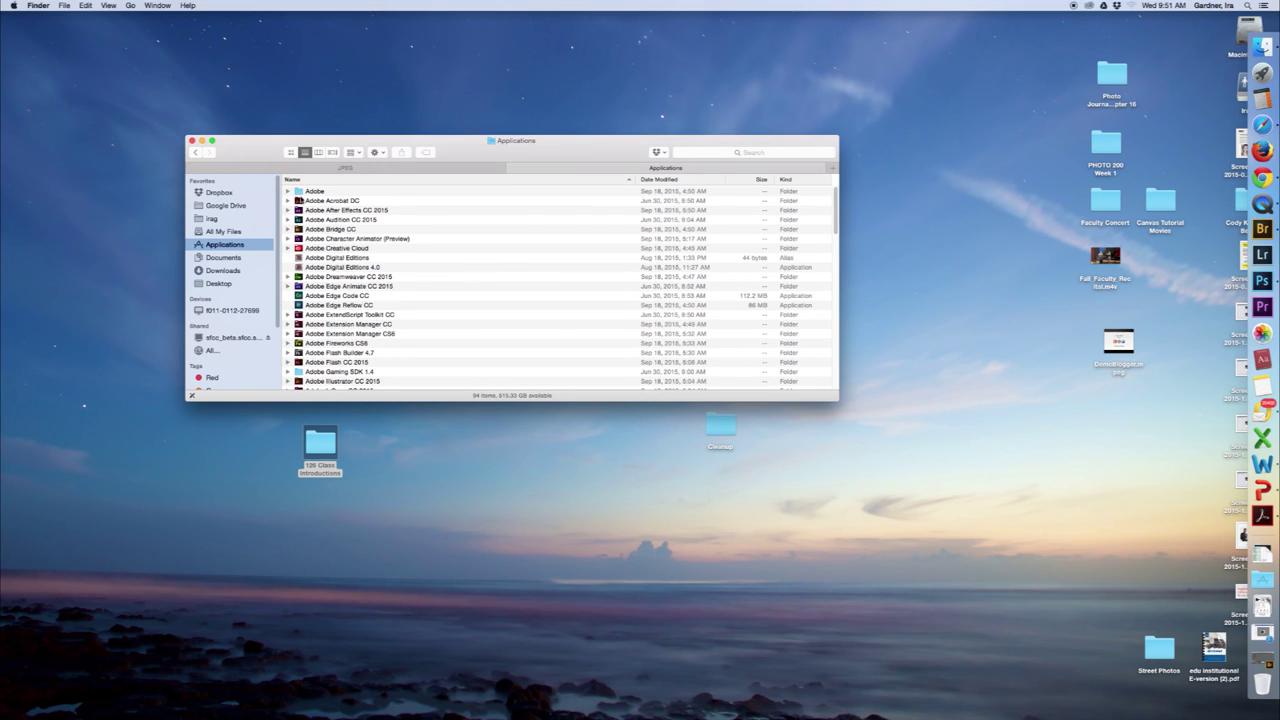
{"action": "left_click", "coordinate": [288, 229]}
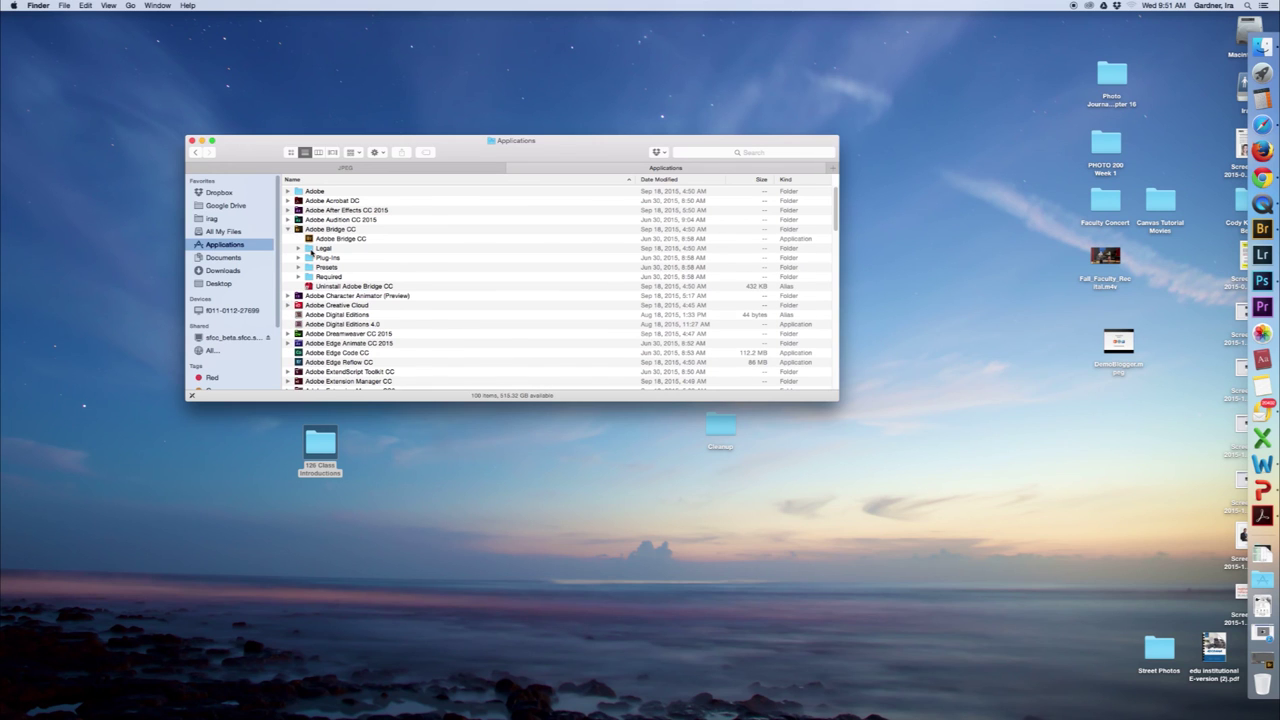
{"action": "left_click_drag", "start_coordinate": [335, 239], "coordinate": [801, 232]}
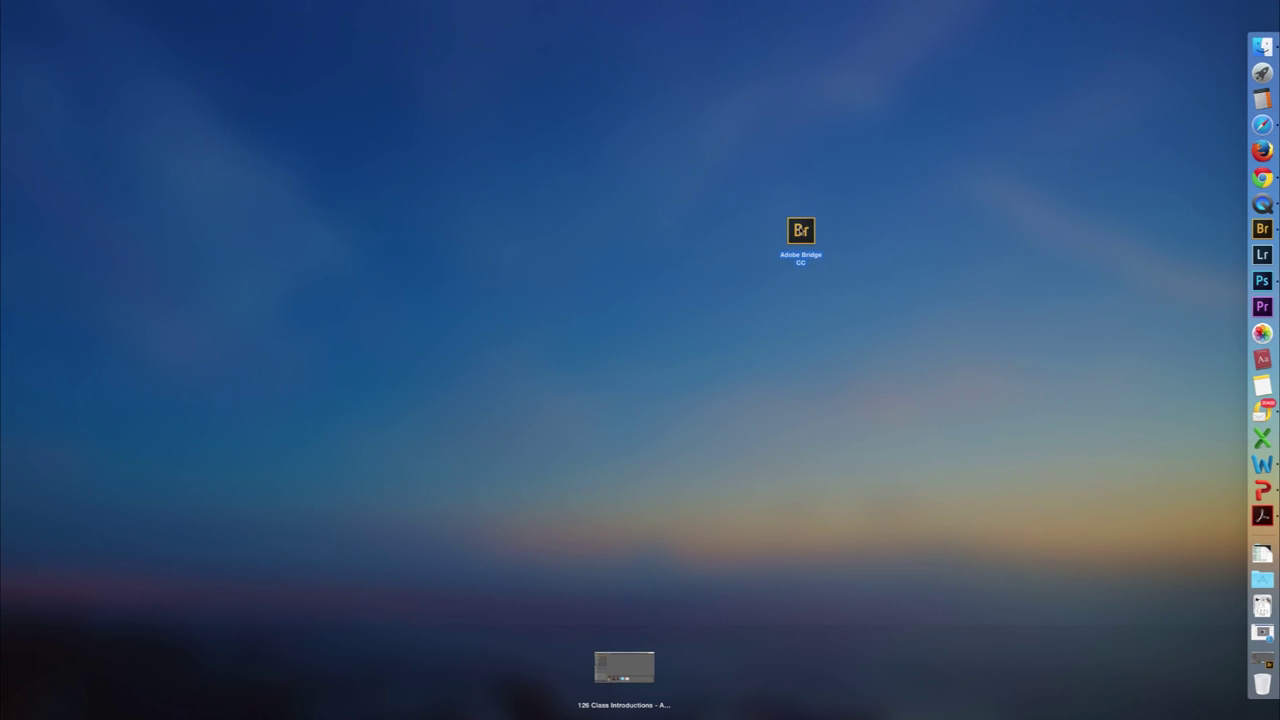
Restore the minimized 126 Class Introductions window in Adobe Bridge and select the three photos from _DSC5129.jpg through _DSC5157.jpg
{"action": "left_click", "coordinate": [630, 655]}
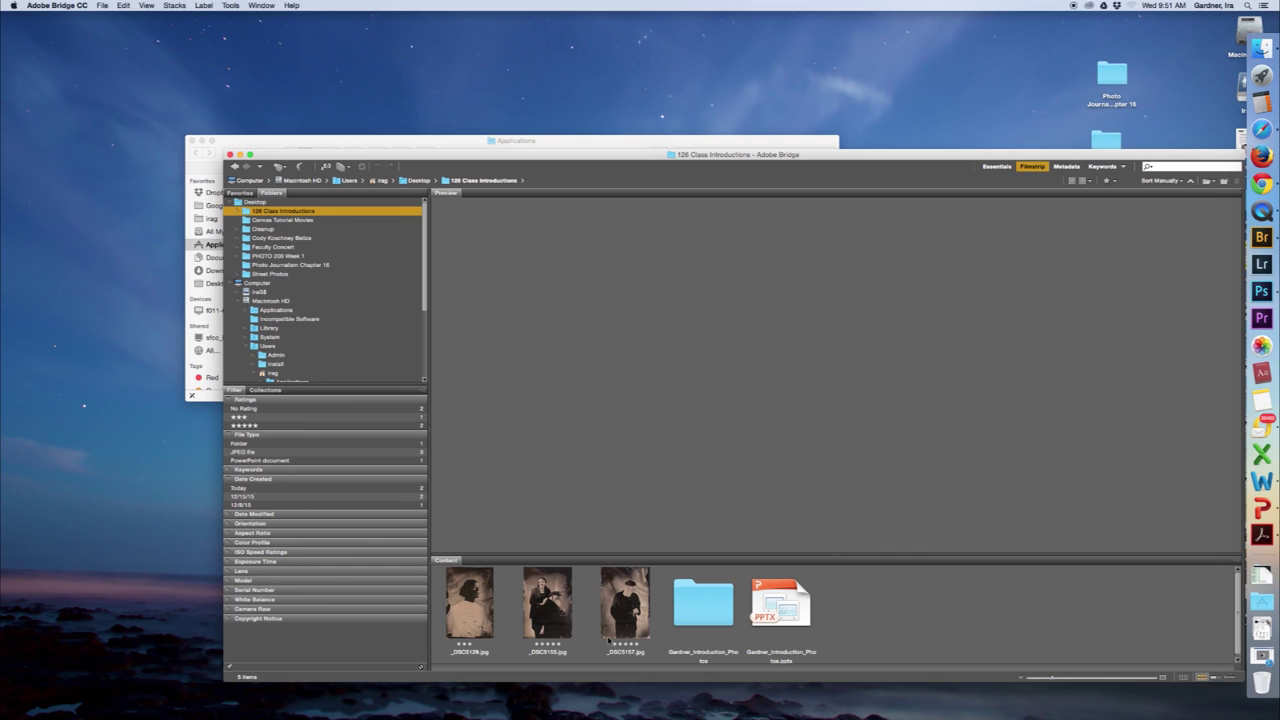
{"action": "left_click", "coordinate": [480, 612]}
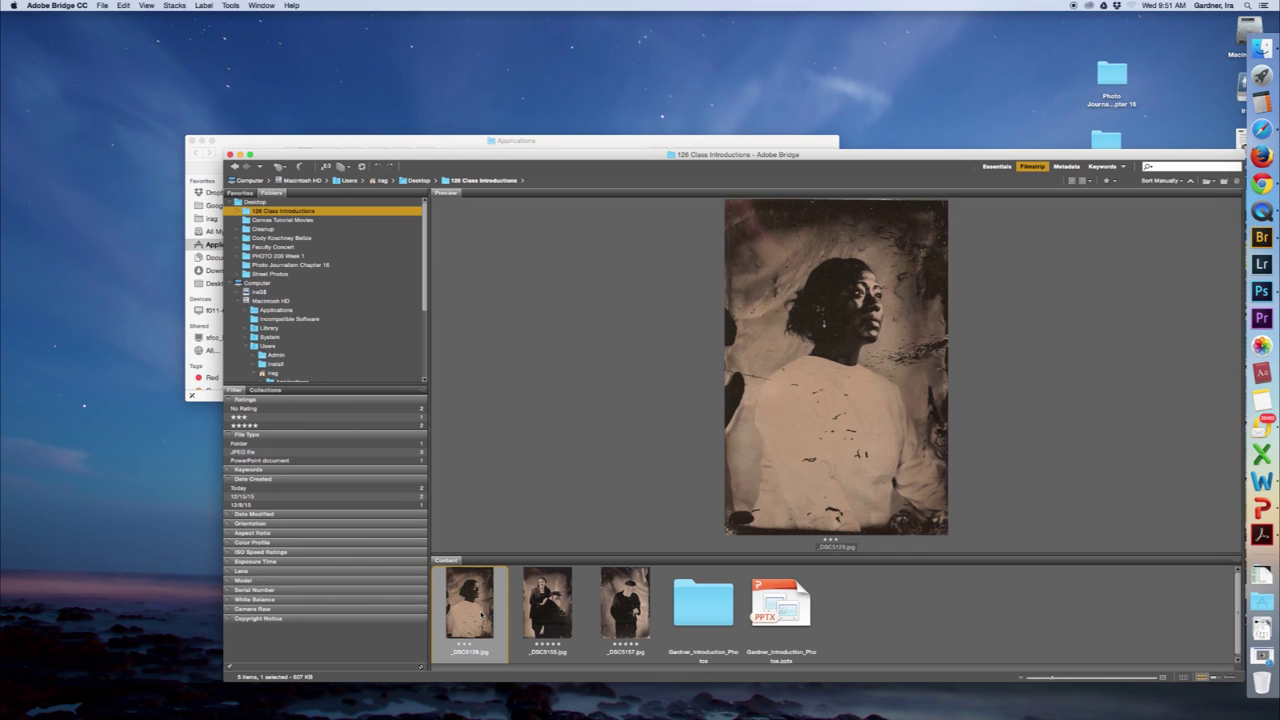
{"action": "left_click", "coordinate": [617, 621], "text": "shift"}
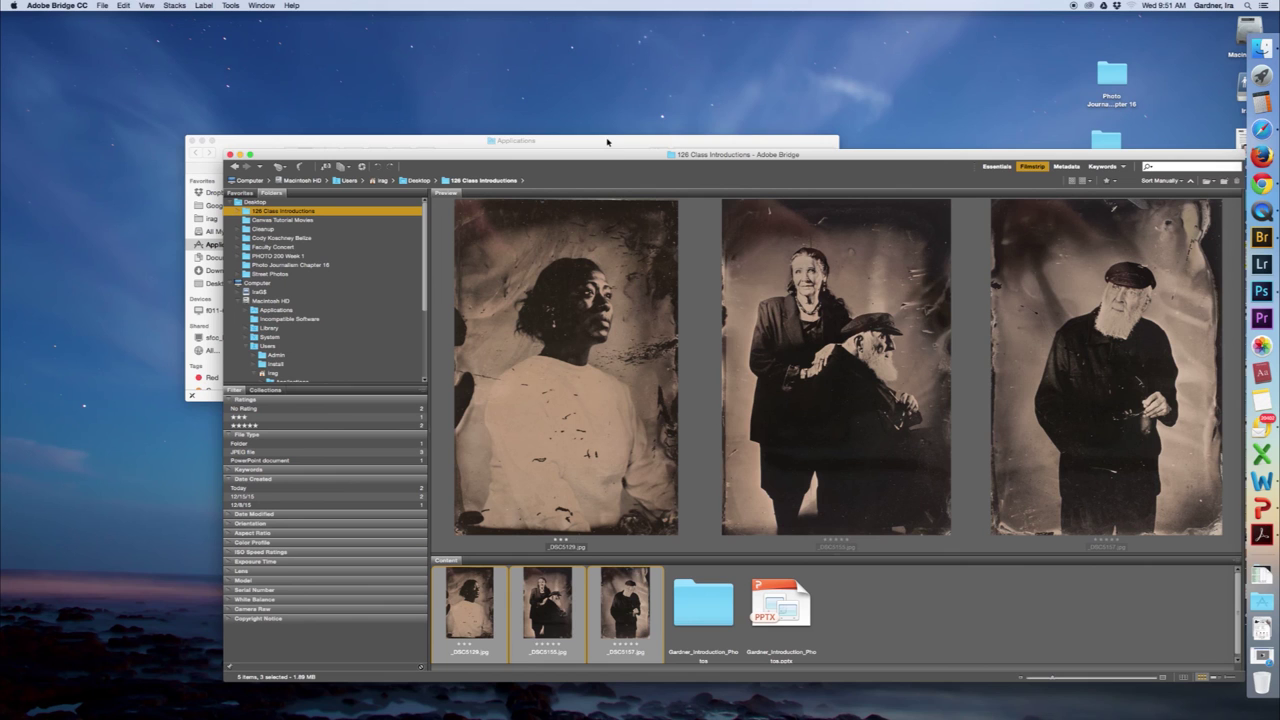
Move the Bridge window clear of the Dock and reduce the content thumbnails so the photo previews are larger
{"action": "left_click_drag", "start_coordinate": [619, 172], "coordinate": [484, 112]}
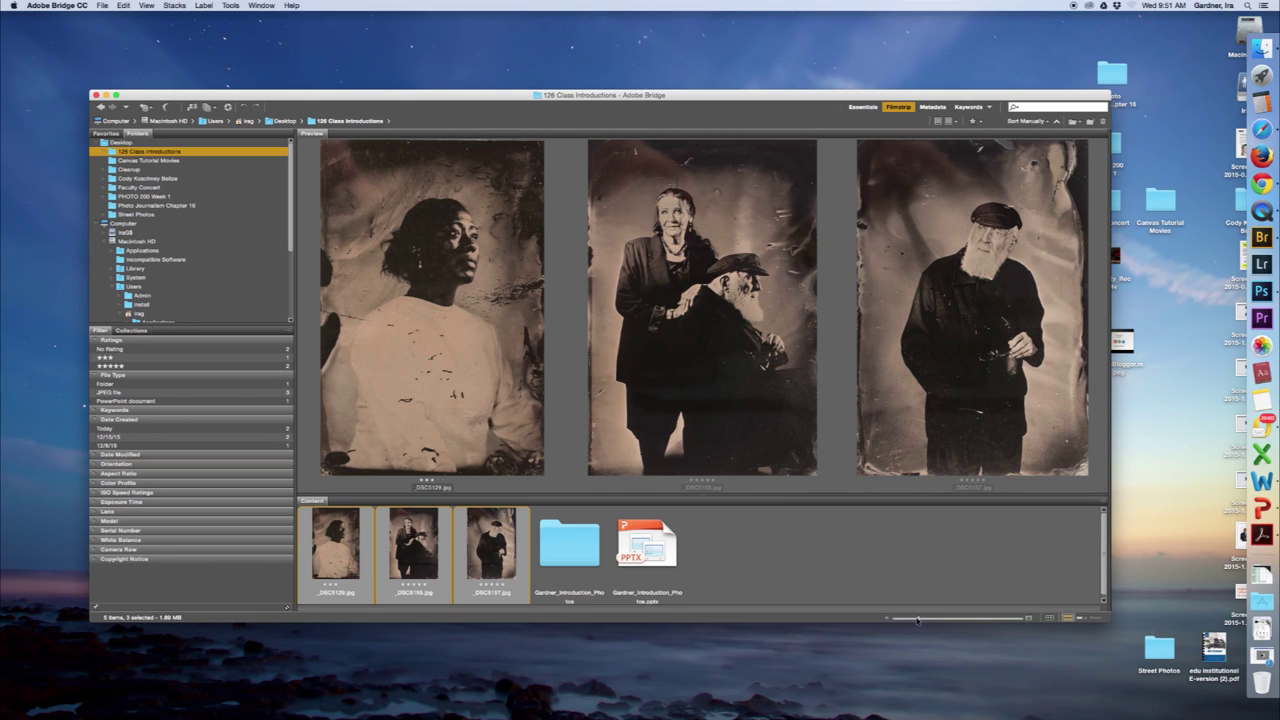
{"action": "left_click_drag", "start_coordinate": [917, 620], "coordinate": [944, 619]}
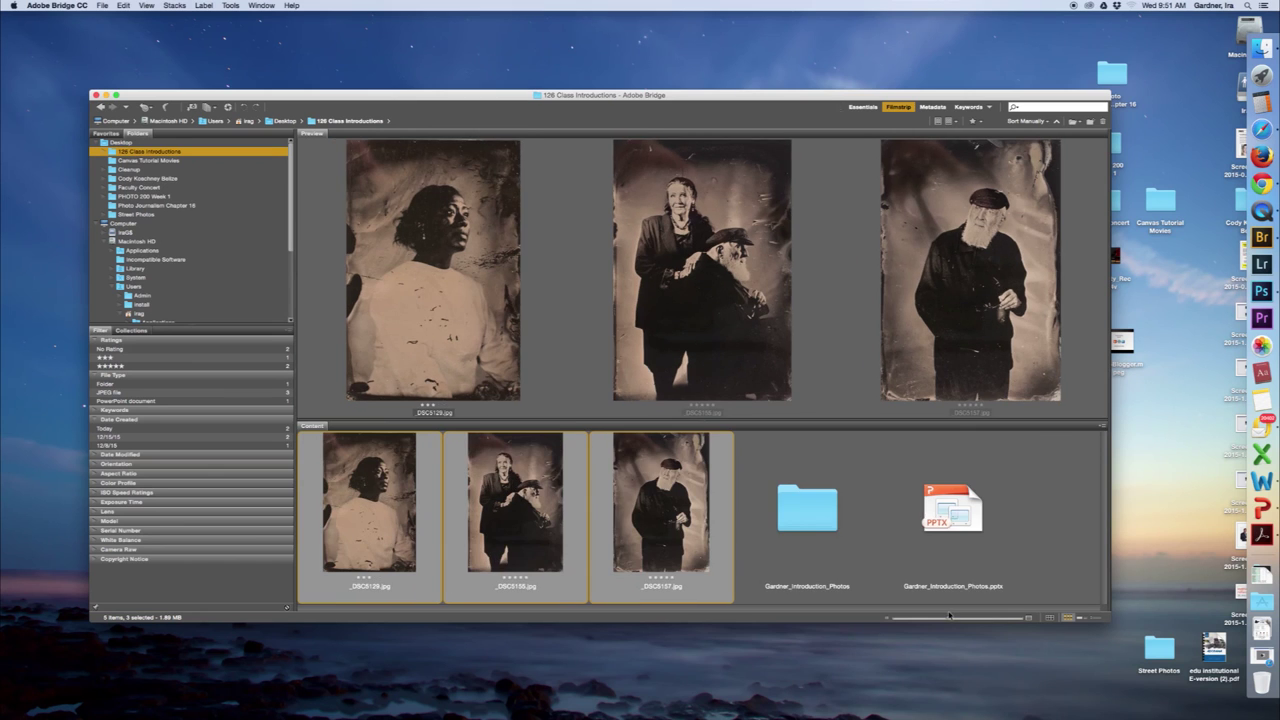
{"action": "left_click_drag", "start_coordinate": [926, 616], "coordinate": [913, 618]}
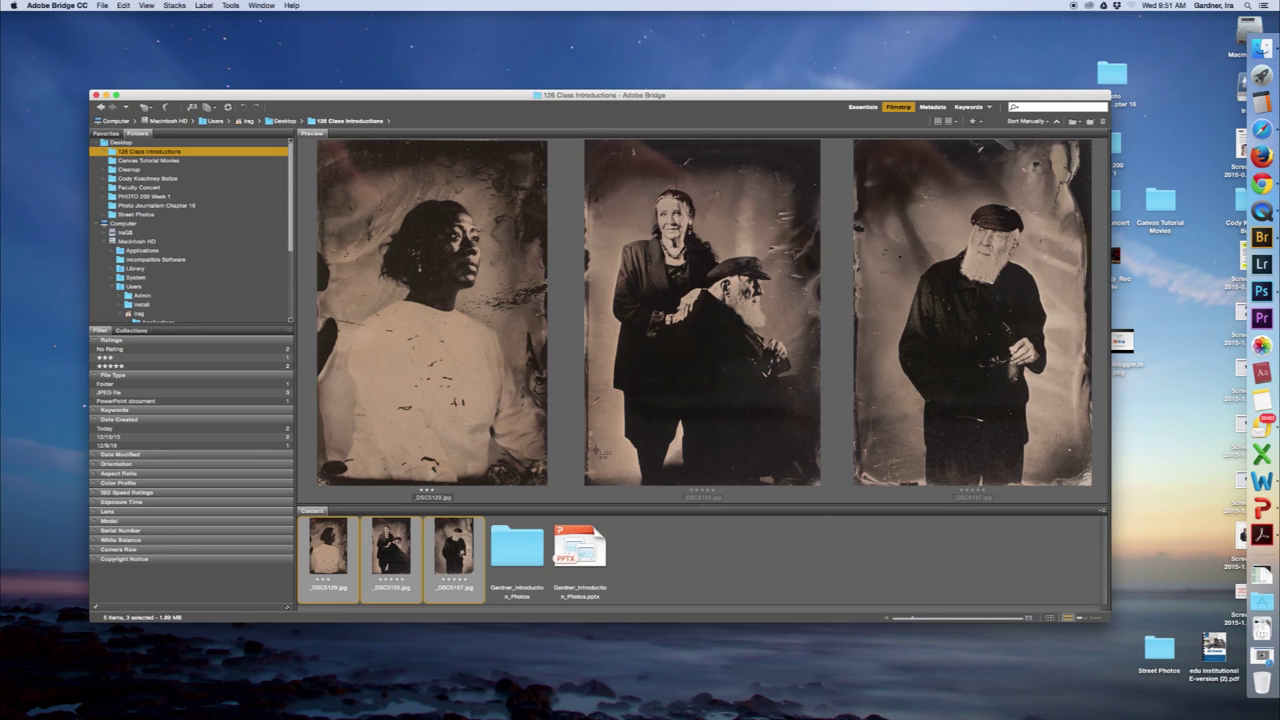
Capture a screenshot of the area covering the three photo previews in the Bridge window
{"action": "left_click_drag", "start_coordinate": [317, 142], "coordinate": [1098, 491]}
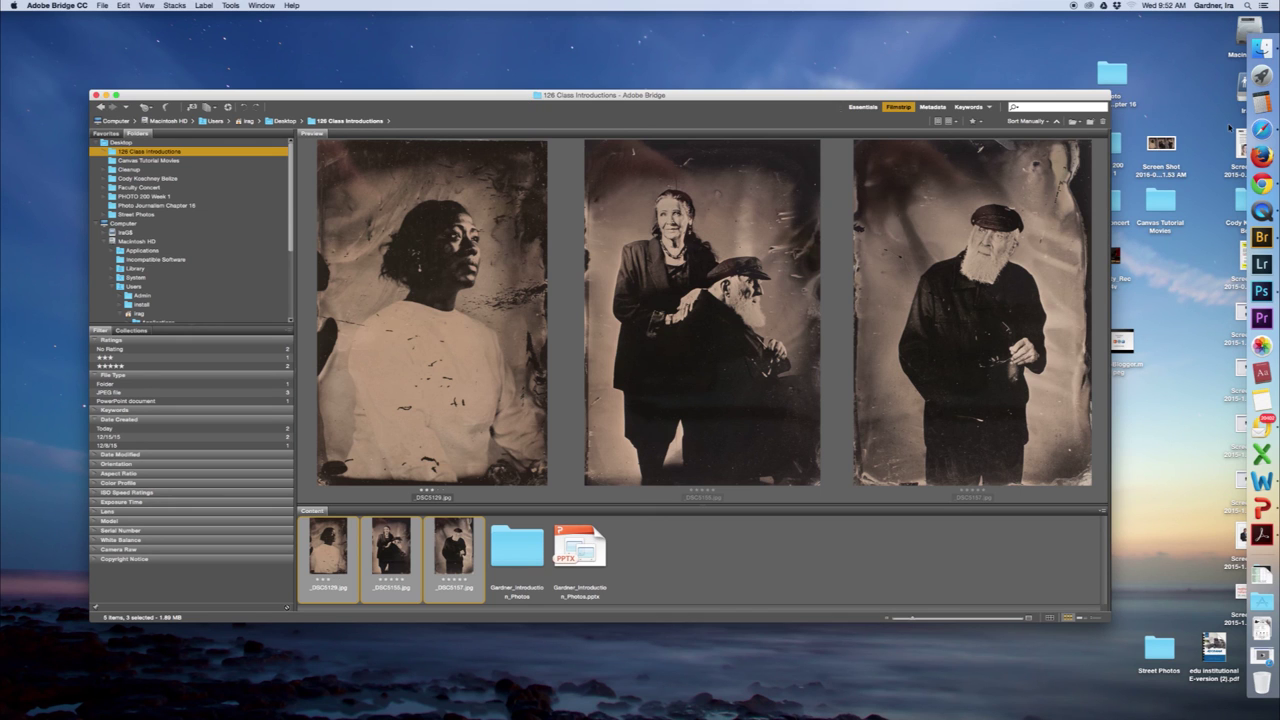
Switch to Safari and open the 126 folder in the personal files of the Canvas user profile
{"action": "left_click", "coordinate": [1262, 130]}
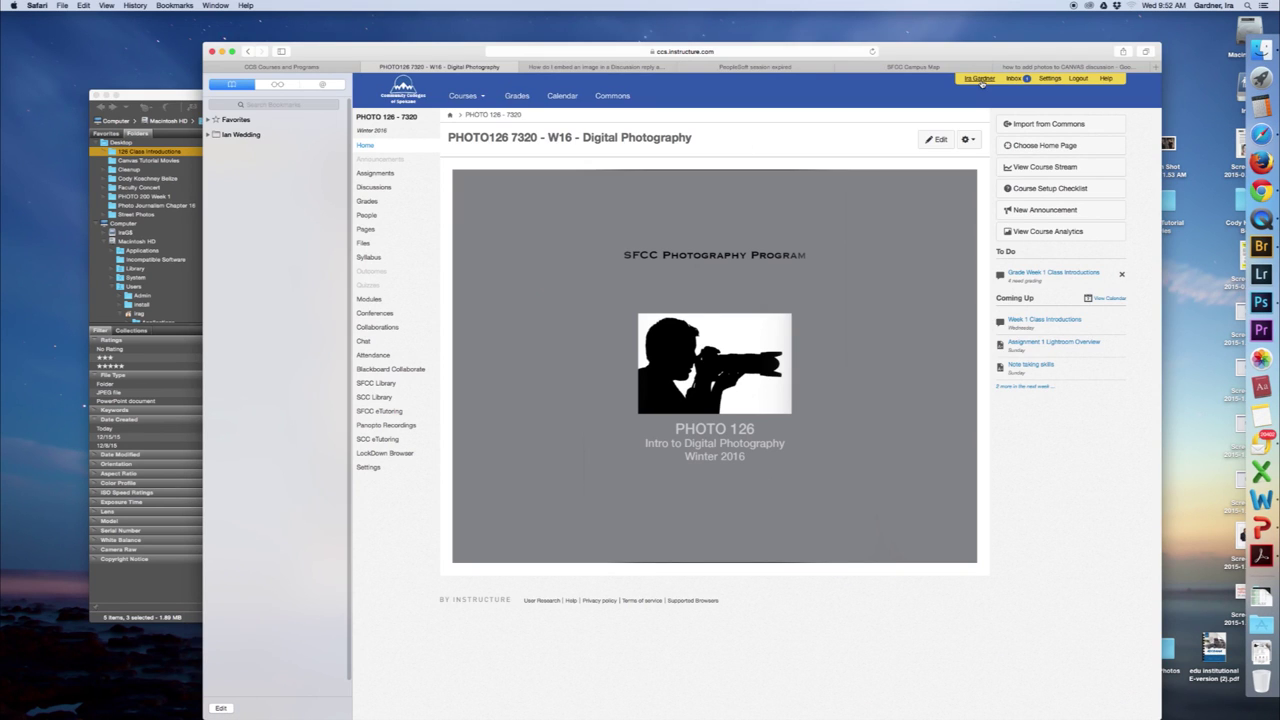
{"action": "left_click", "coordinate": [981, 80]}
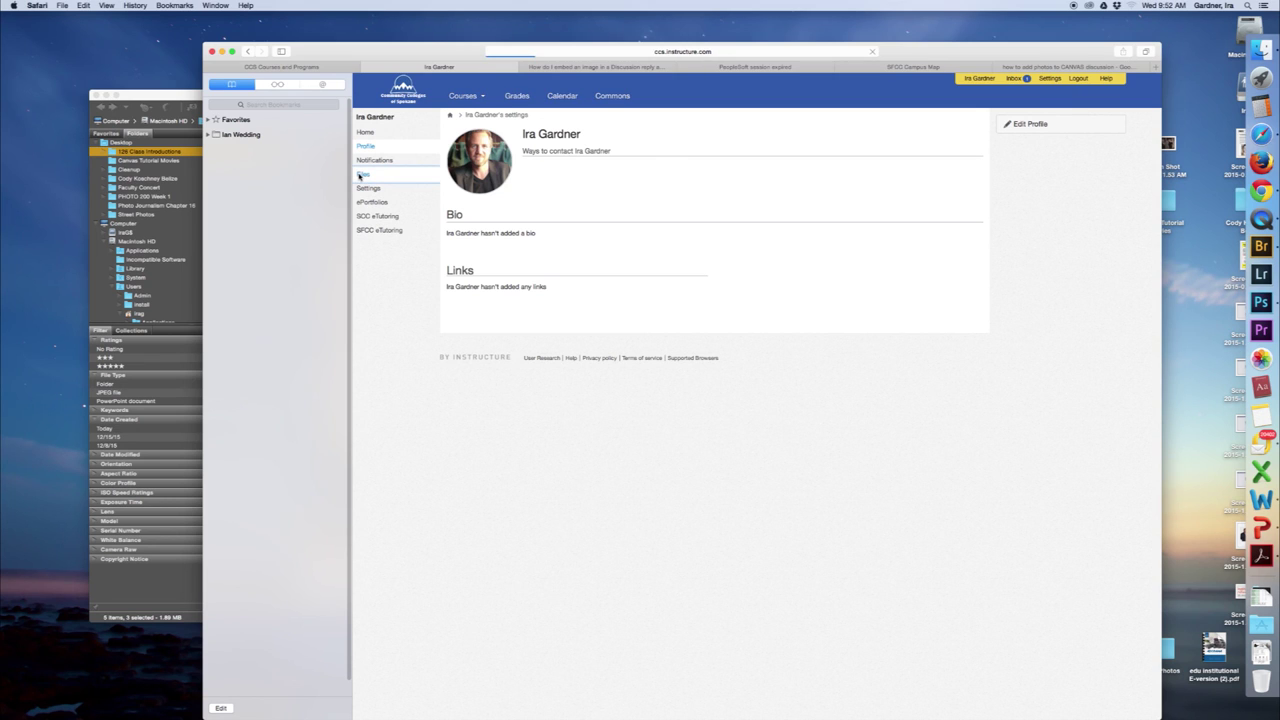
{"action": "left_click", "coordinate": [359, 176]}
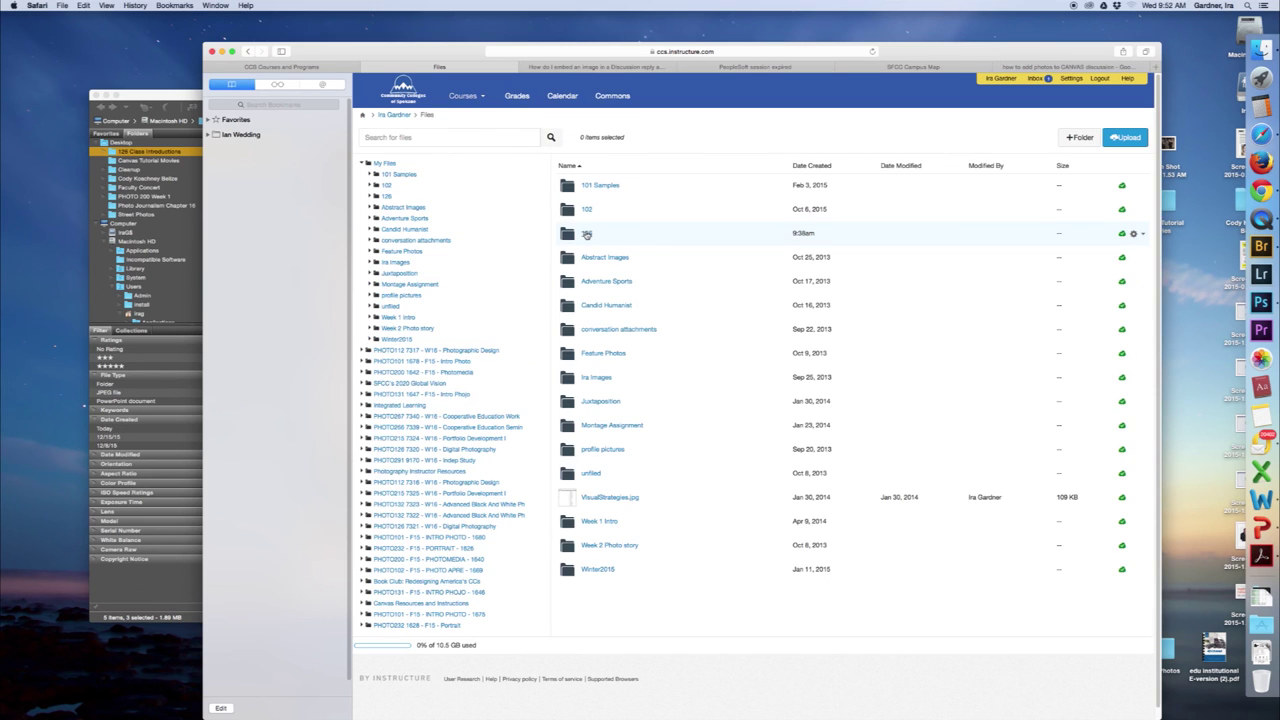
{"action": "left_click", "coordinate": [587, 233]}
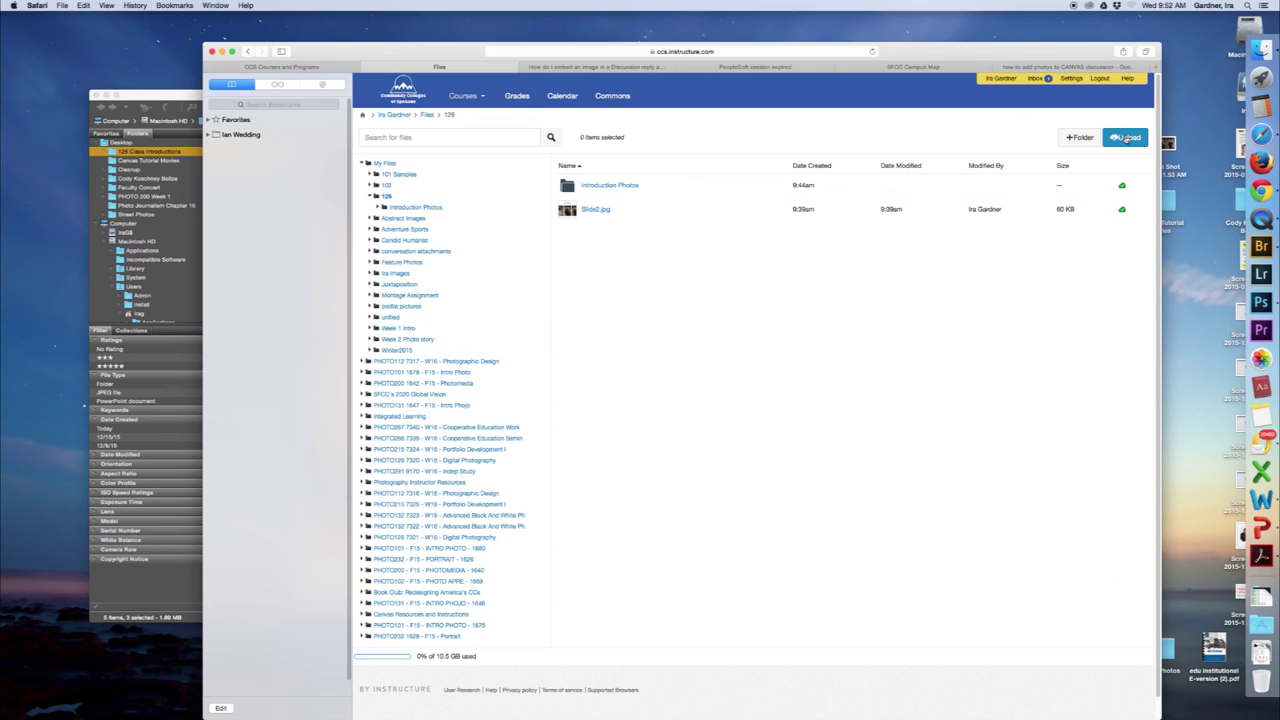
Upload Screen Shot 2016-01-06 at 9.51.53 AM from the Desktop to the 126 folder
{"action": "left_click", "coordinate": [1126, 139]}
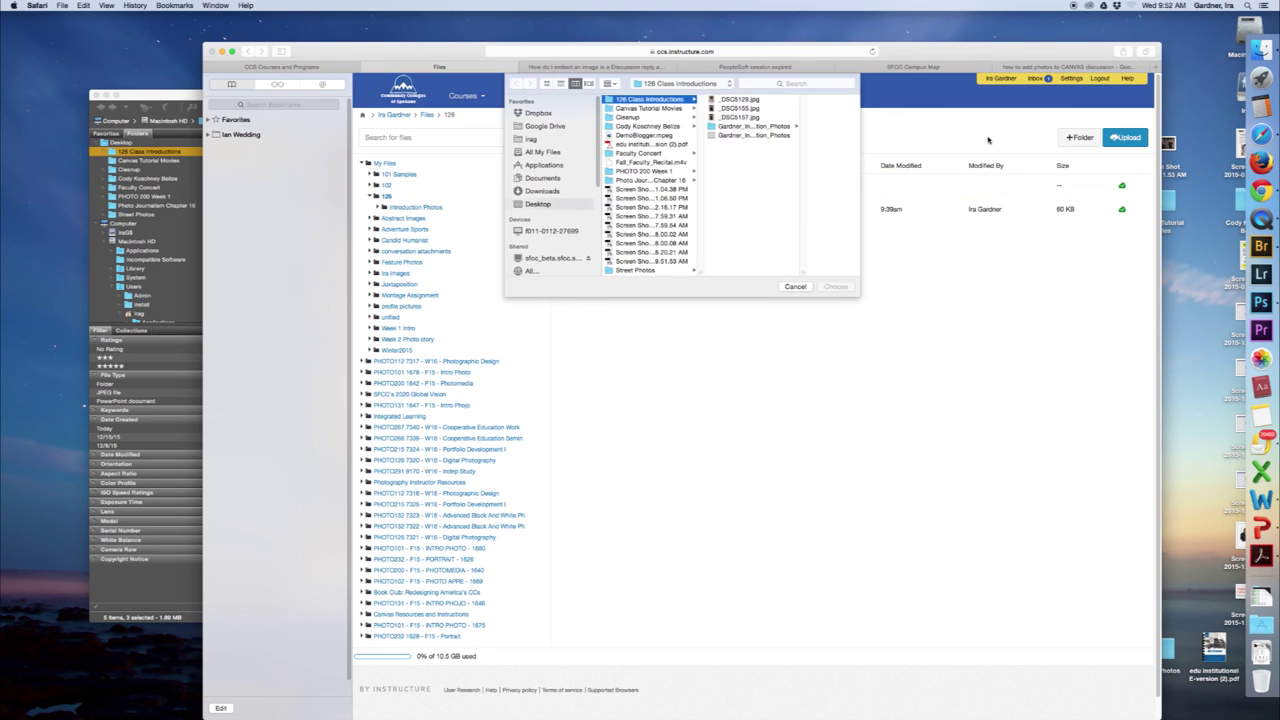
{"action": "left_click", "coordinate": [535, 205]}
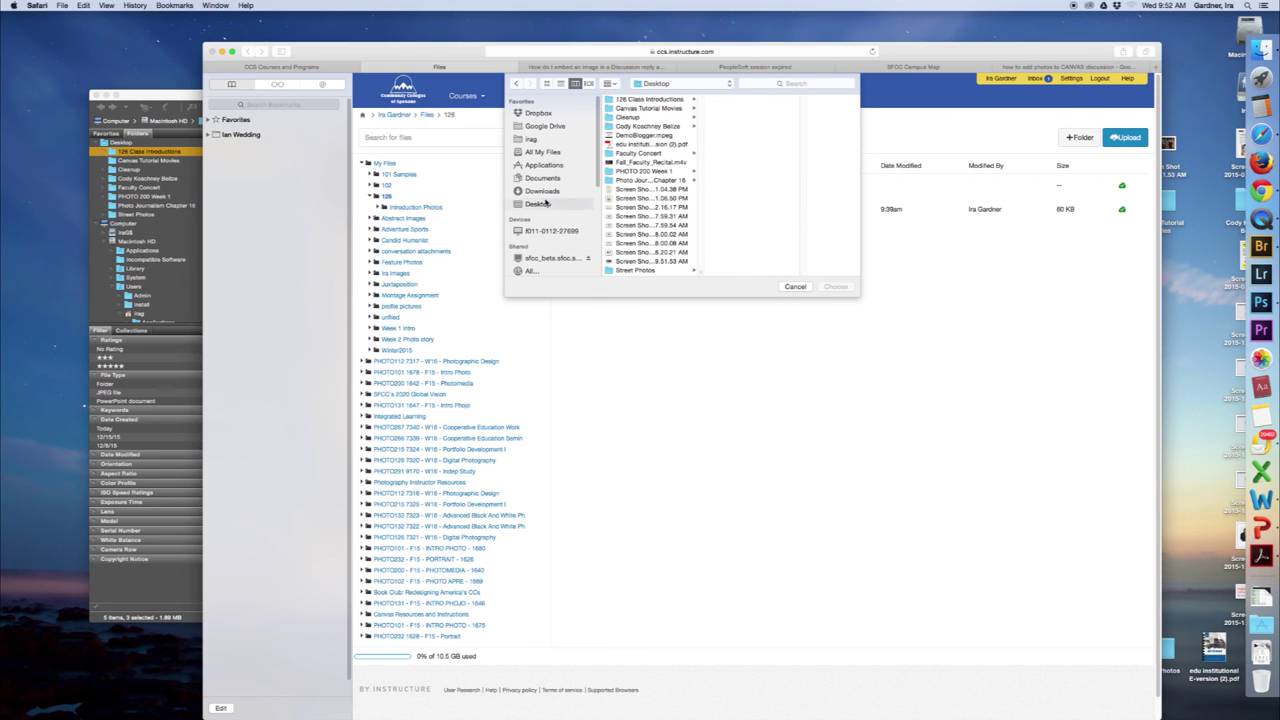
{"action": "left_click", "coordinate": [648, 261]}
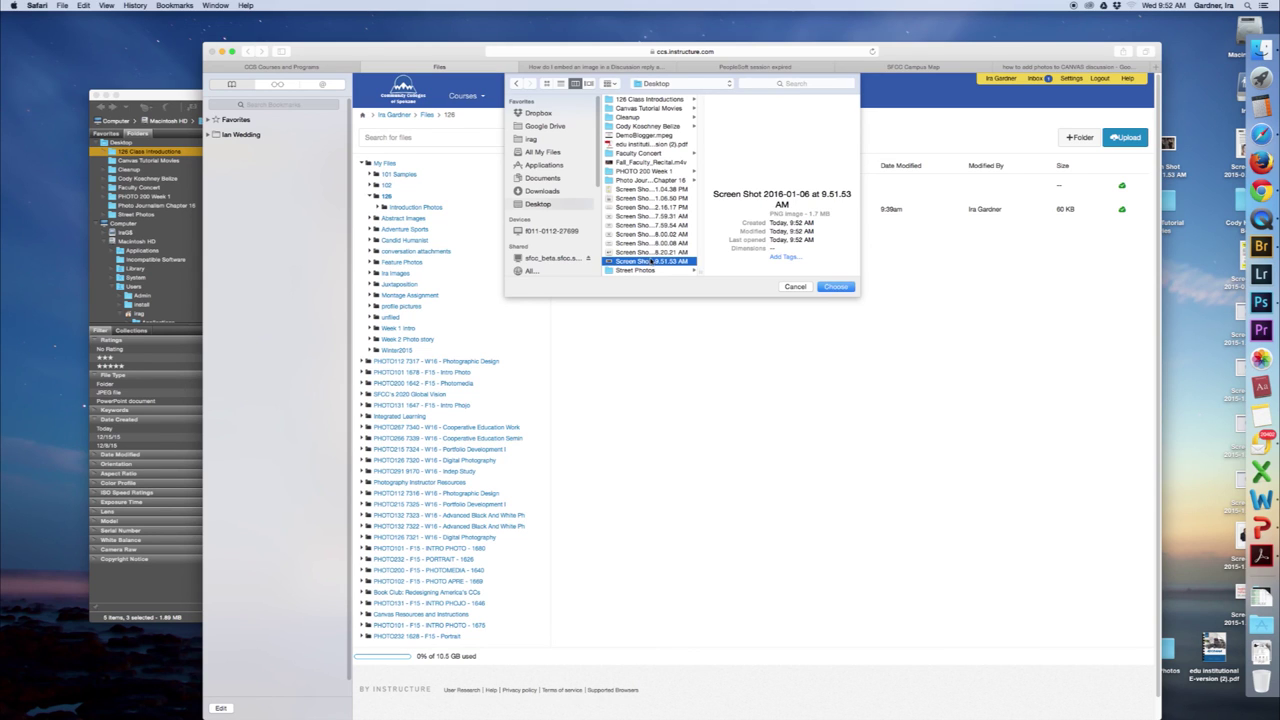
{"action": "left_click", "coordinate": [836, 287]}
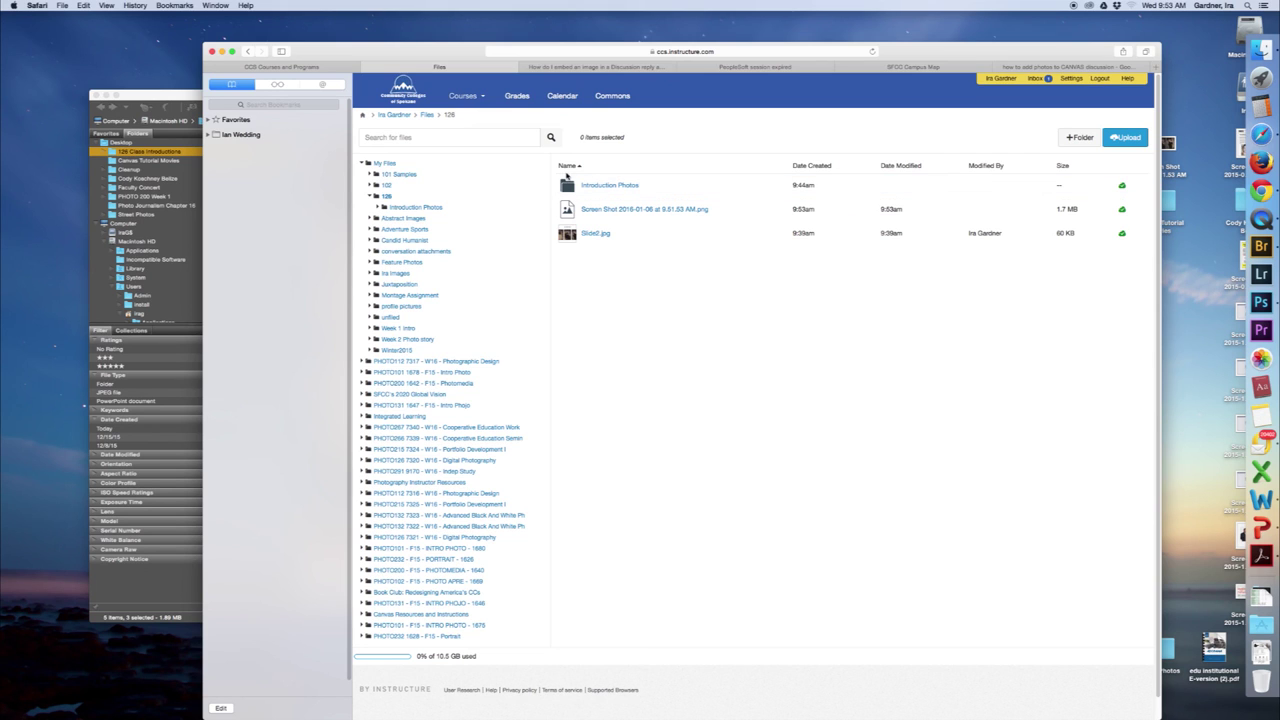
Open the Week 1 Class Introductions discussion in the PHOTO126 7320 course and start a reply reading "Hello Everyone..."
{"action": "mouse_move", "coordinate": [468, 96]}
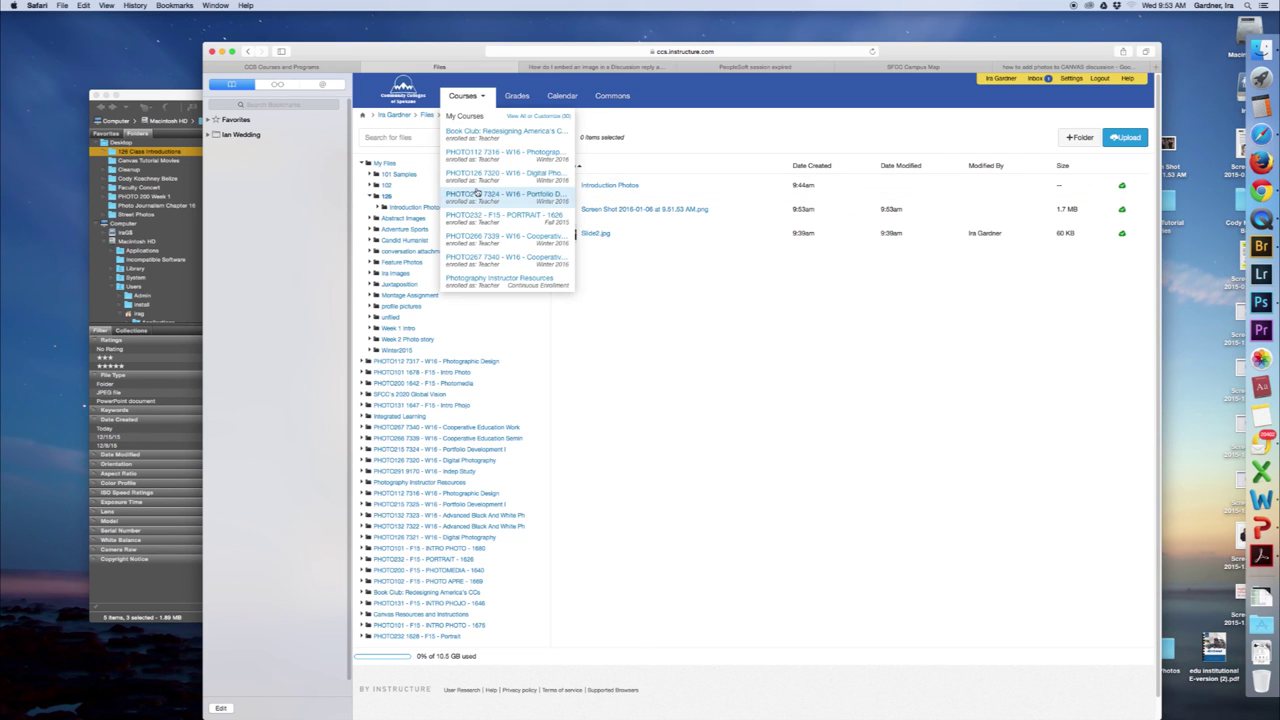
{"action": "left_click", "coordinate": [475, 181]}
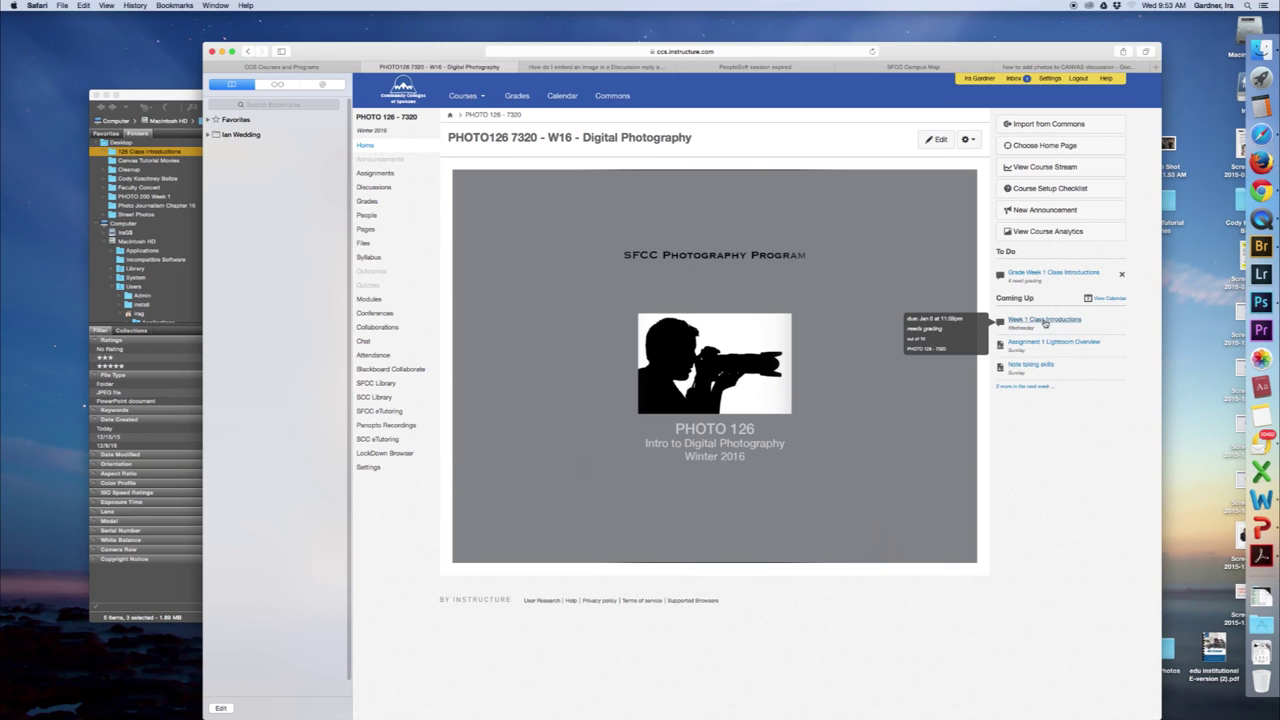
{"action": "left_click", "coordinate": [1045, 322]}
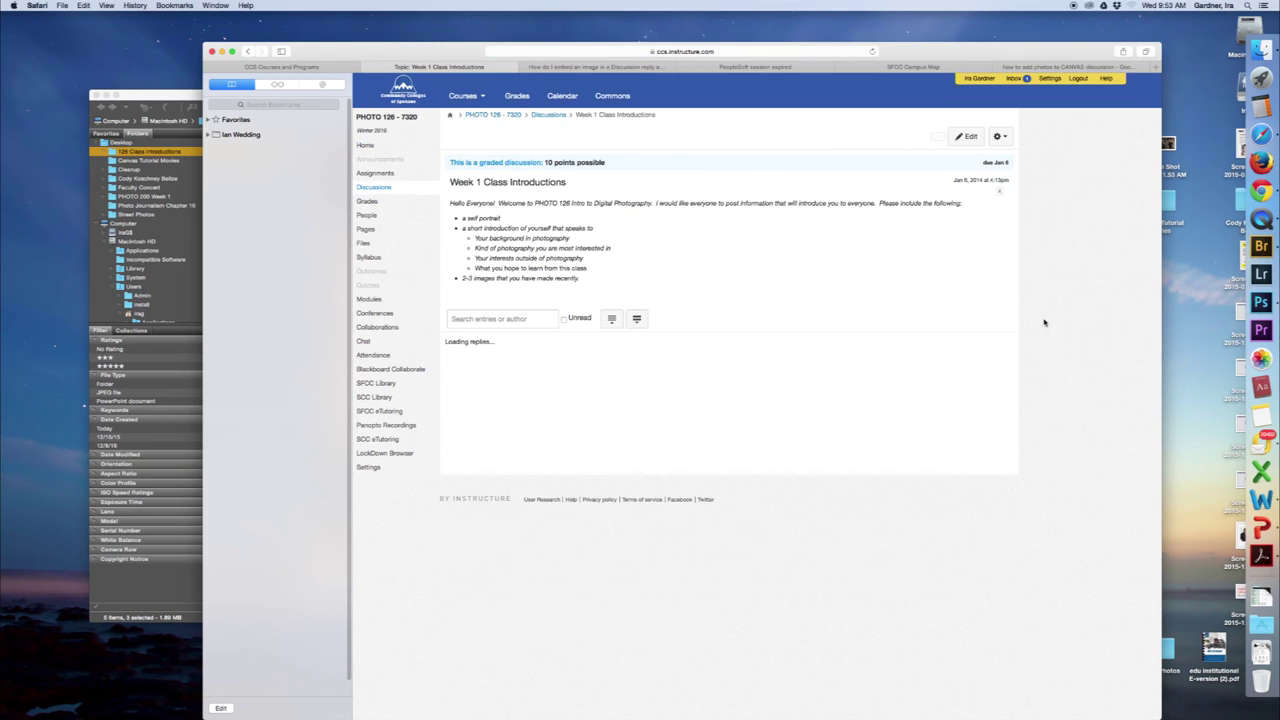
{"action": "left_click", "coordinate": [548, 355]}
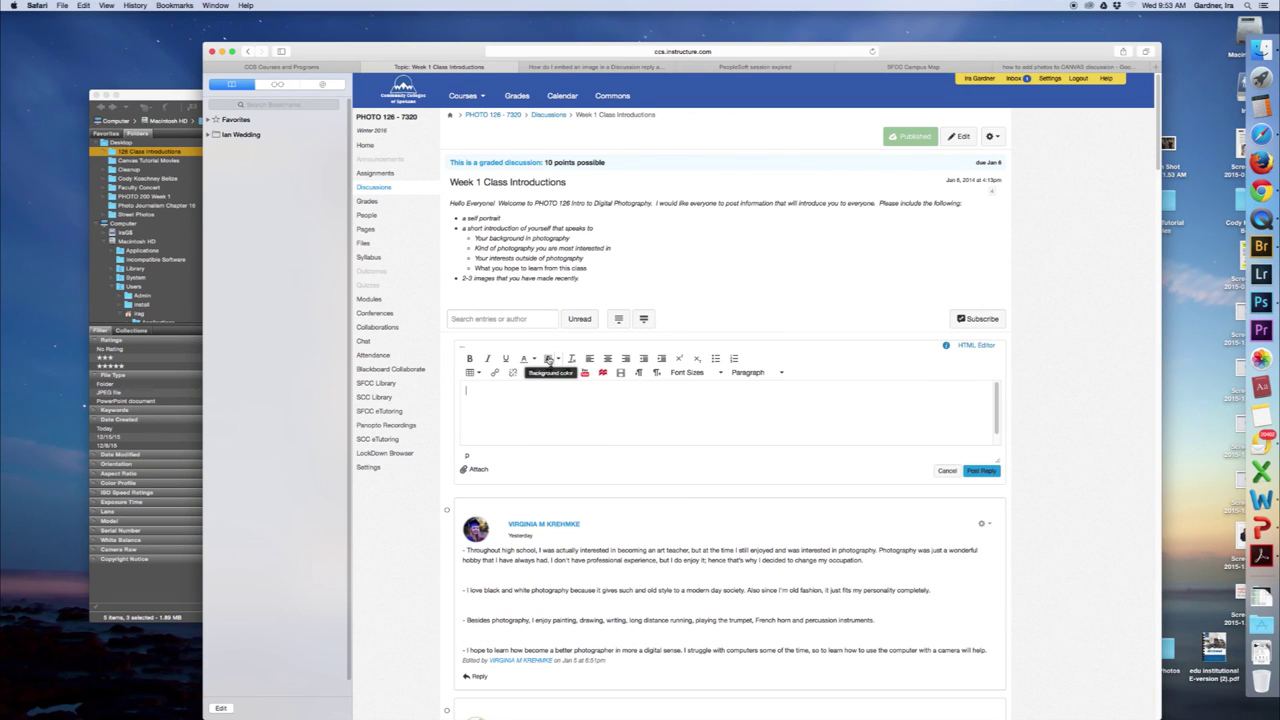
{"action": "type", "text": "Hello Everyone..."}
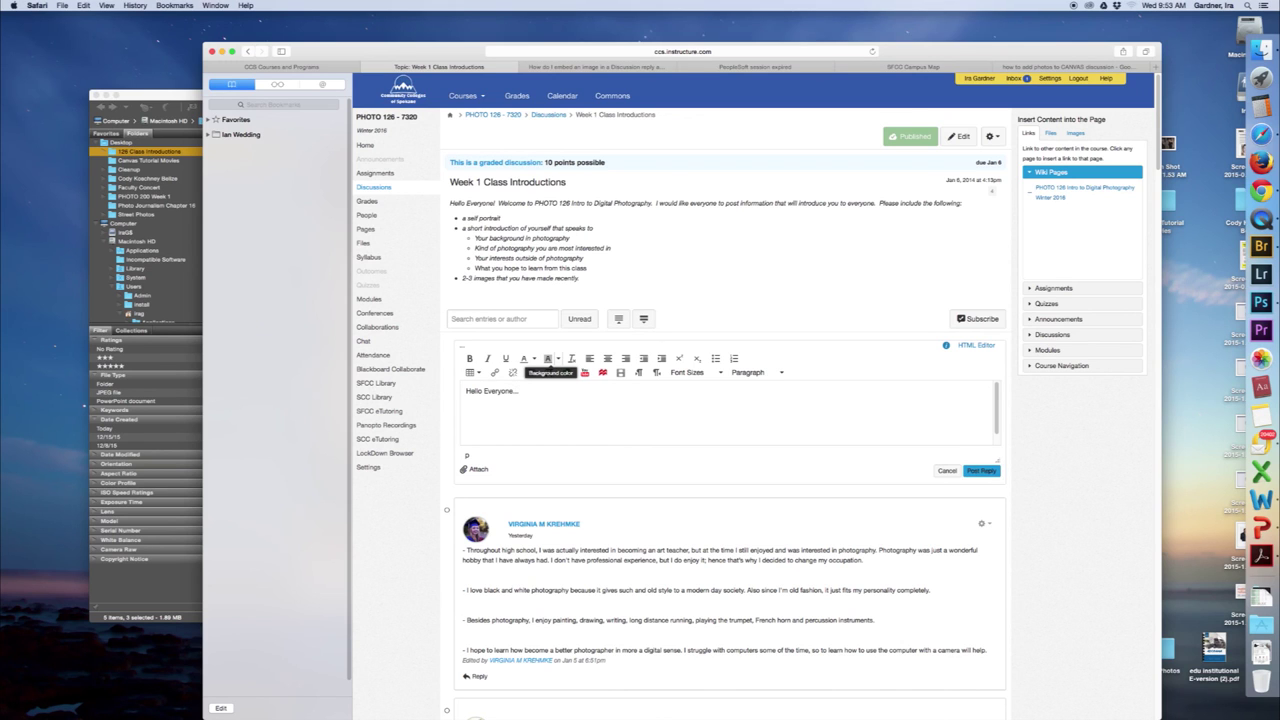
Insert the 9.51.53 AM screenshot from My files, folder 126, into the reply at width 1000 and enlarge the editor to fit it
{"action": "left_click", "coordinate": [532, 374]}
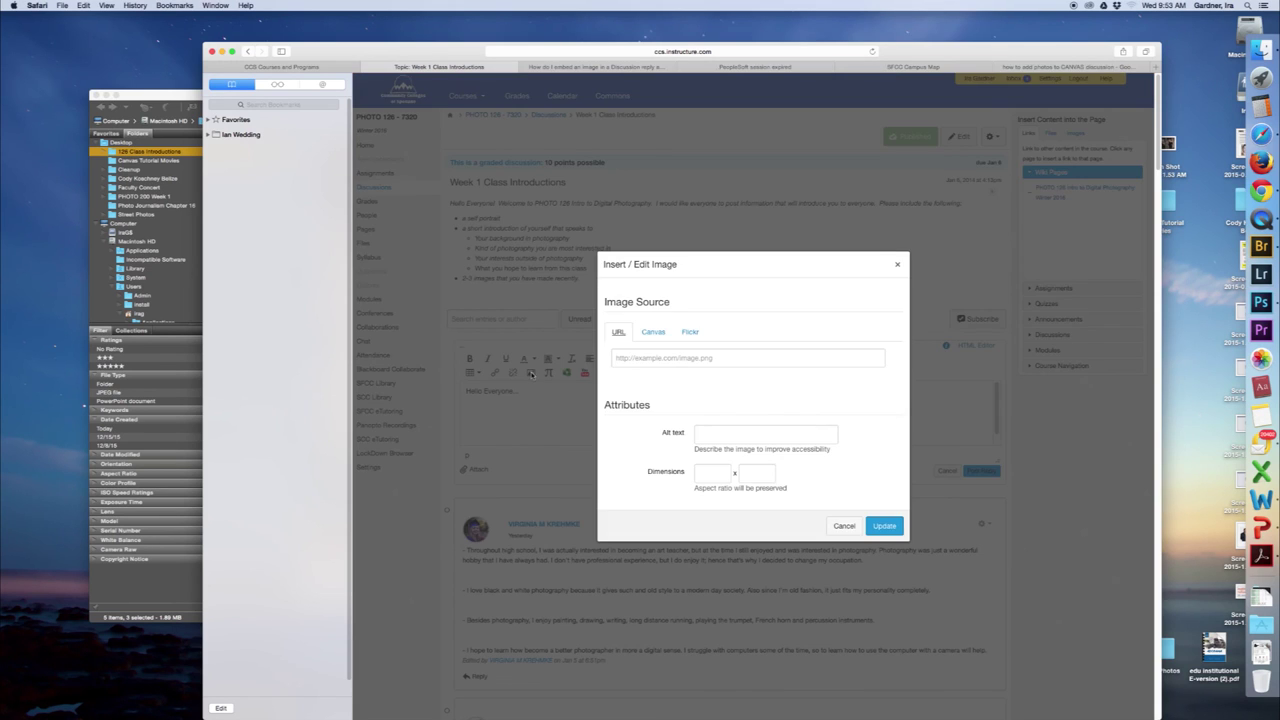
{"action": "left_click", "coordinate": [650, 335]}
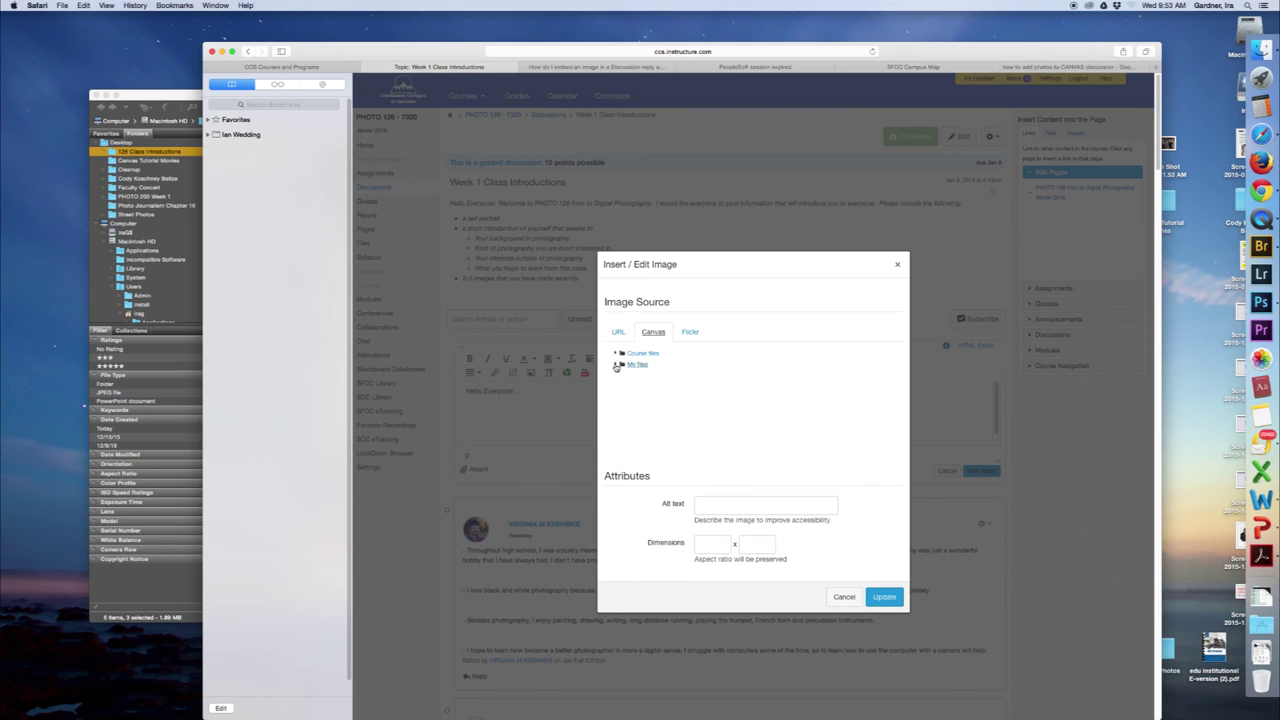
{"action": "left_click", "coordinate": [621, 365]}
{"action": "left_click", "coordinate": [642, 397]}
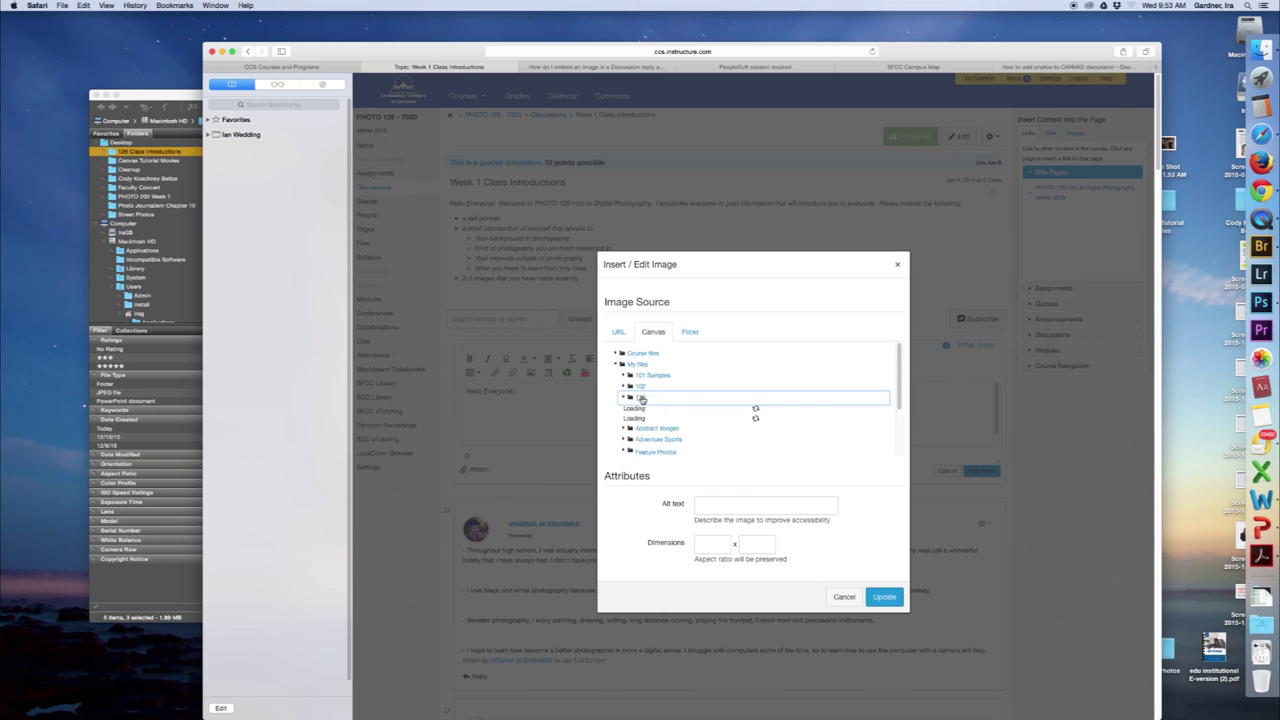
{"action": "left_click", "coordinate": [674, 421]}
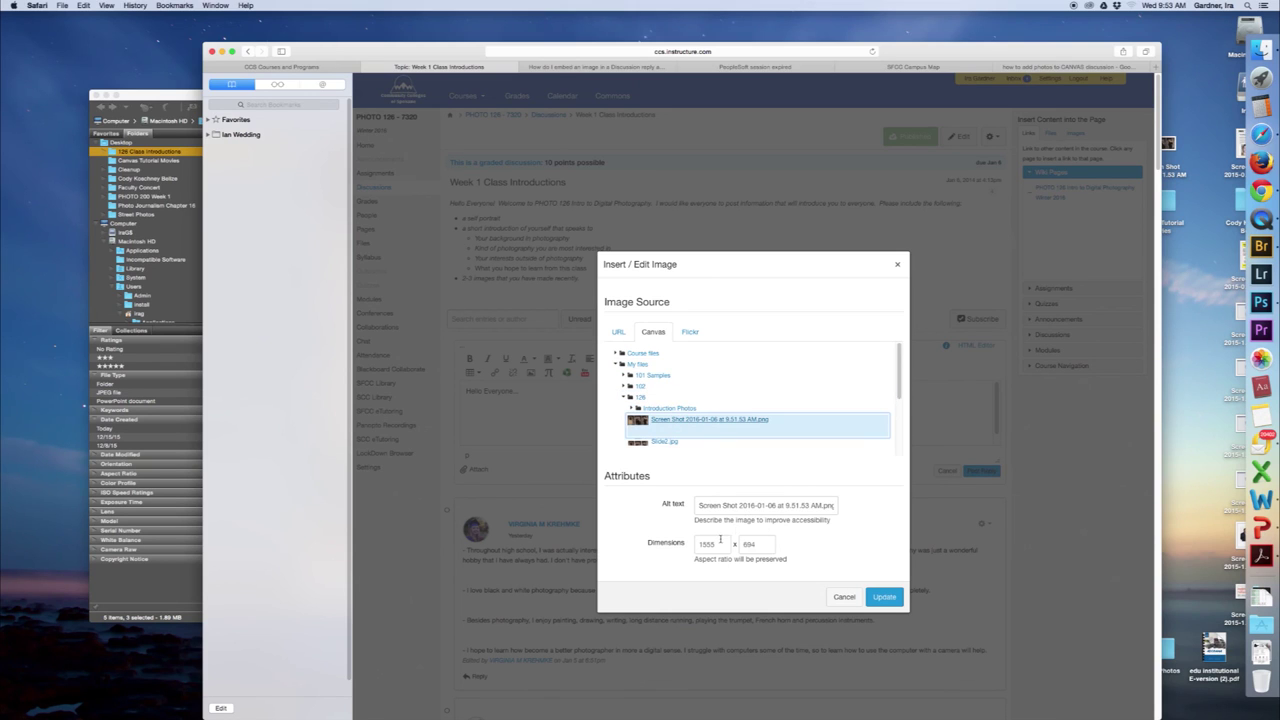
{"action": "left_click_drag", "start_coordinate": [720, 544], "coordinate": [688, 543]}
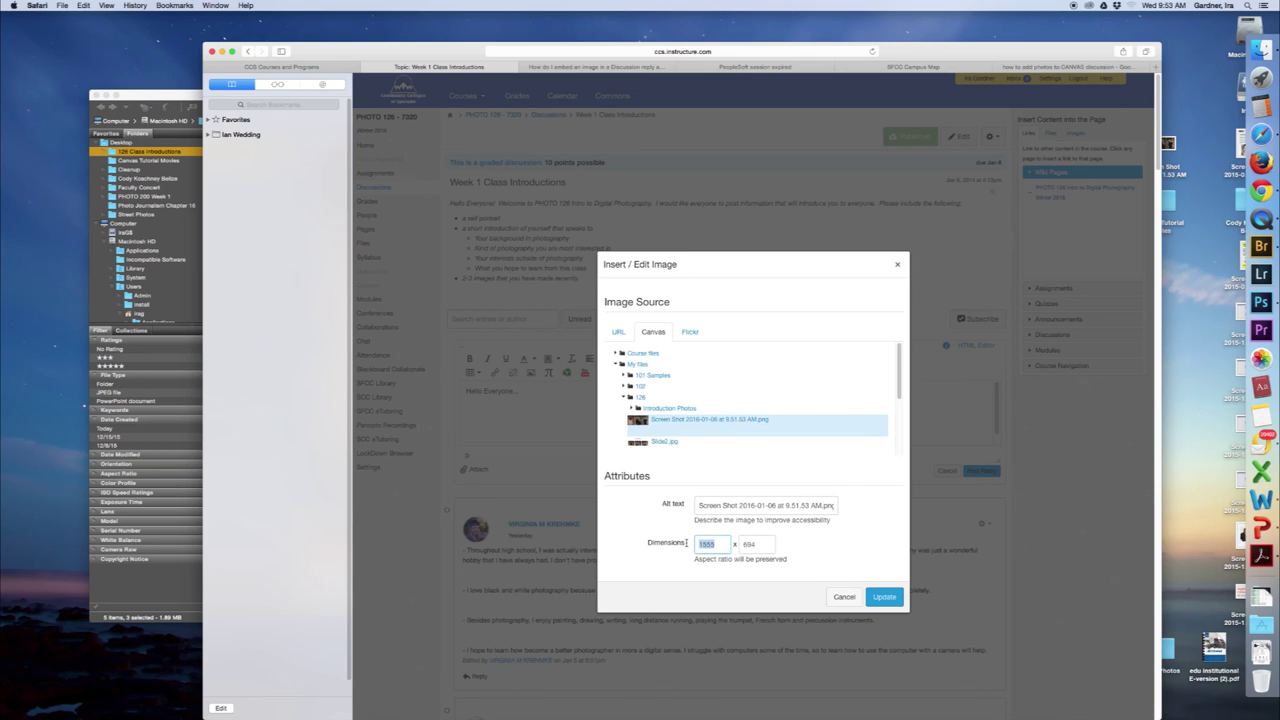
{"action": "type", "text": "1000"}
{"action": "left_click", "coordinate": [885, 597]}
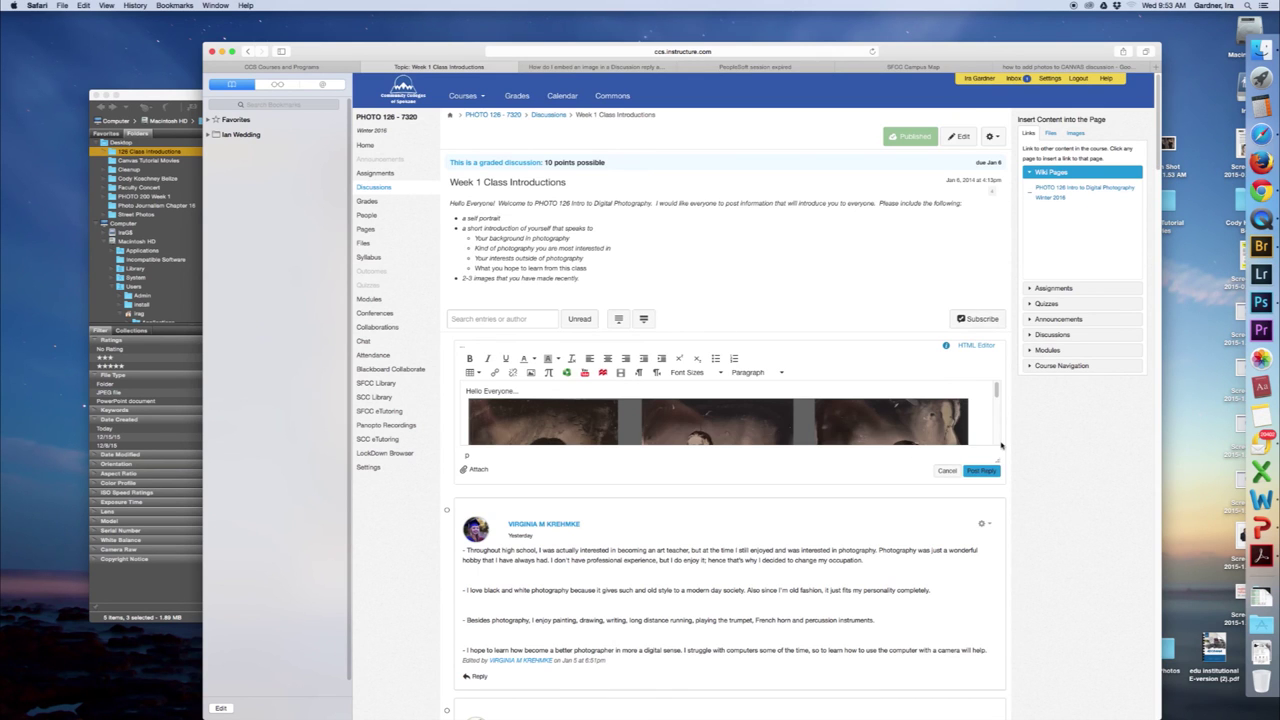
{"action": "left_click_drag", "start_coordinate": [998, 461], "coordinate": [1006, 672]}
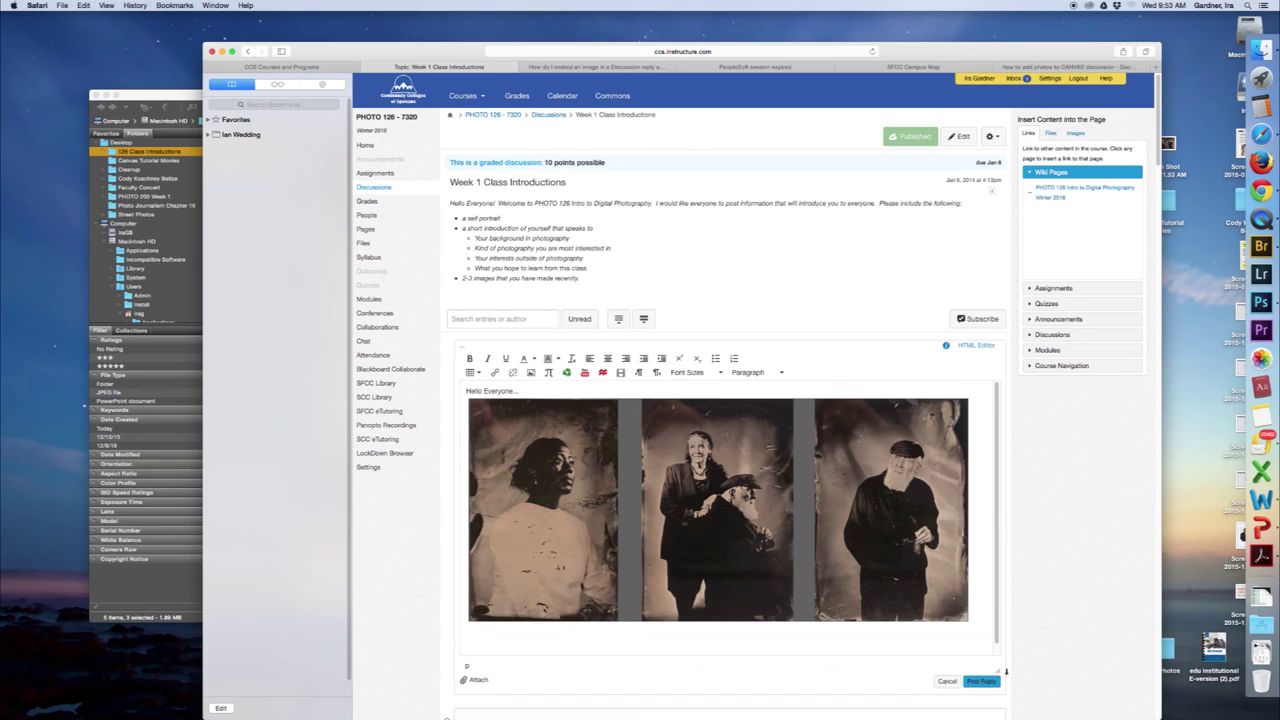
Discard the reply draft and return to the PHOTO 126 course home page
{"action": "left_click", "coordinate": [945, 681]}
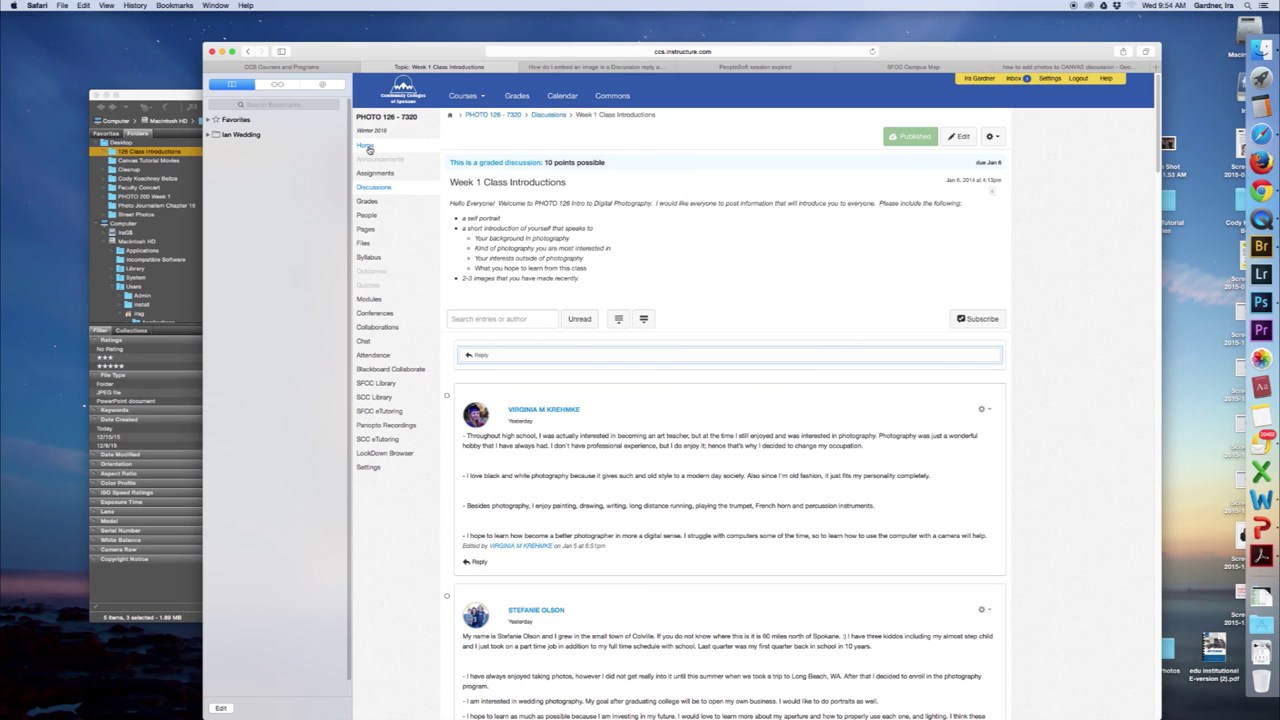
{"action": "left_click", "coordinate": [367, 147]}
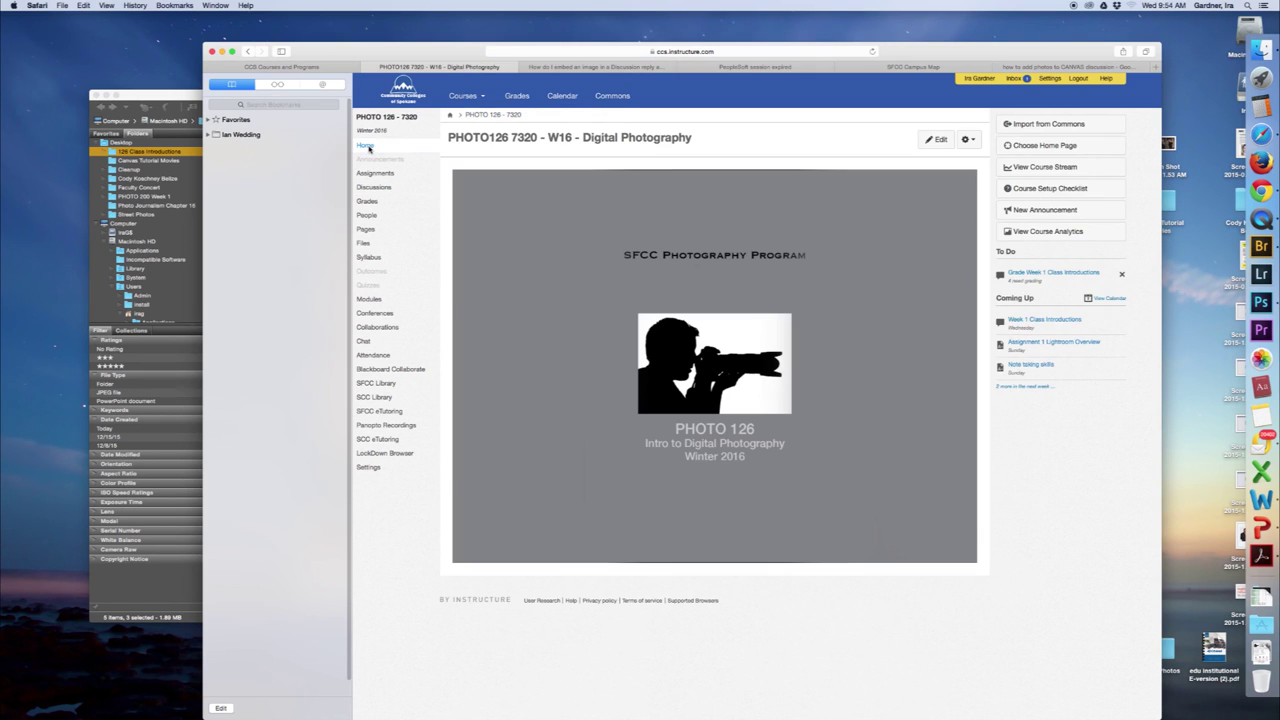